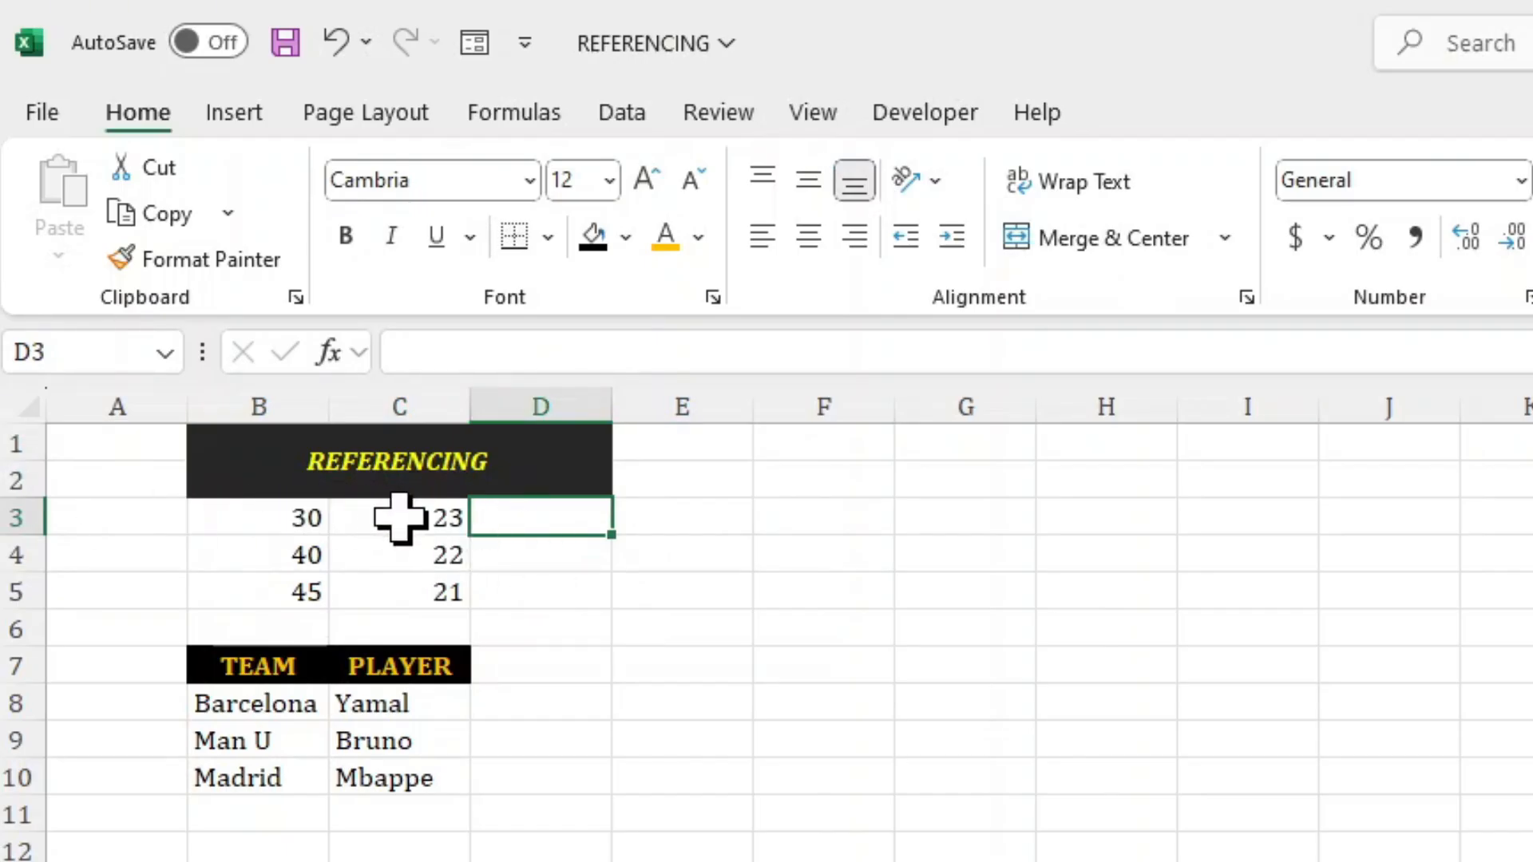
Enter the formula =30+23 in cell D3 using the typed numbers instead of cell references.
{"action": "type", "text": "=30=23"}
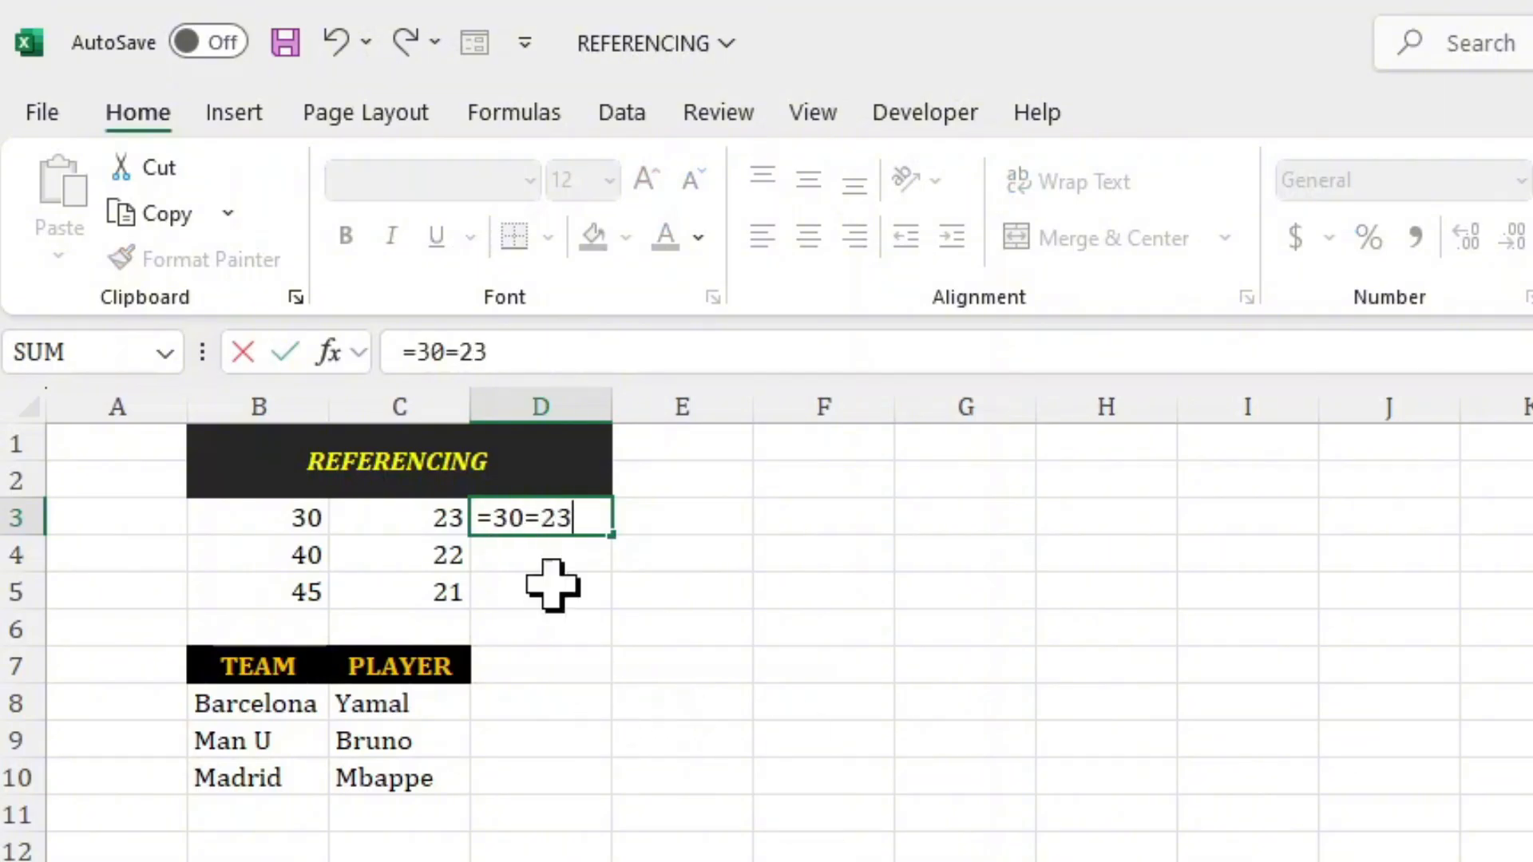
{"action": "left_click", "coordinate": [541, 518]}
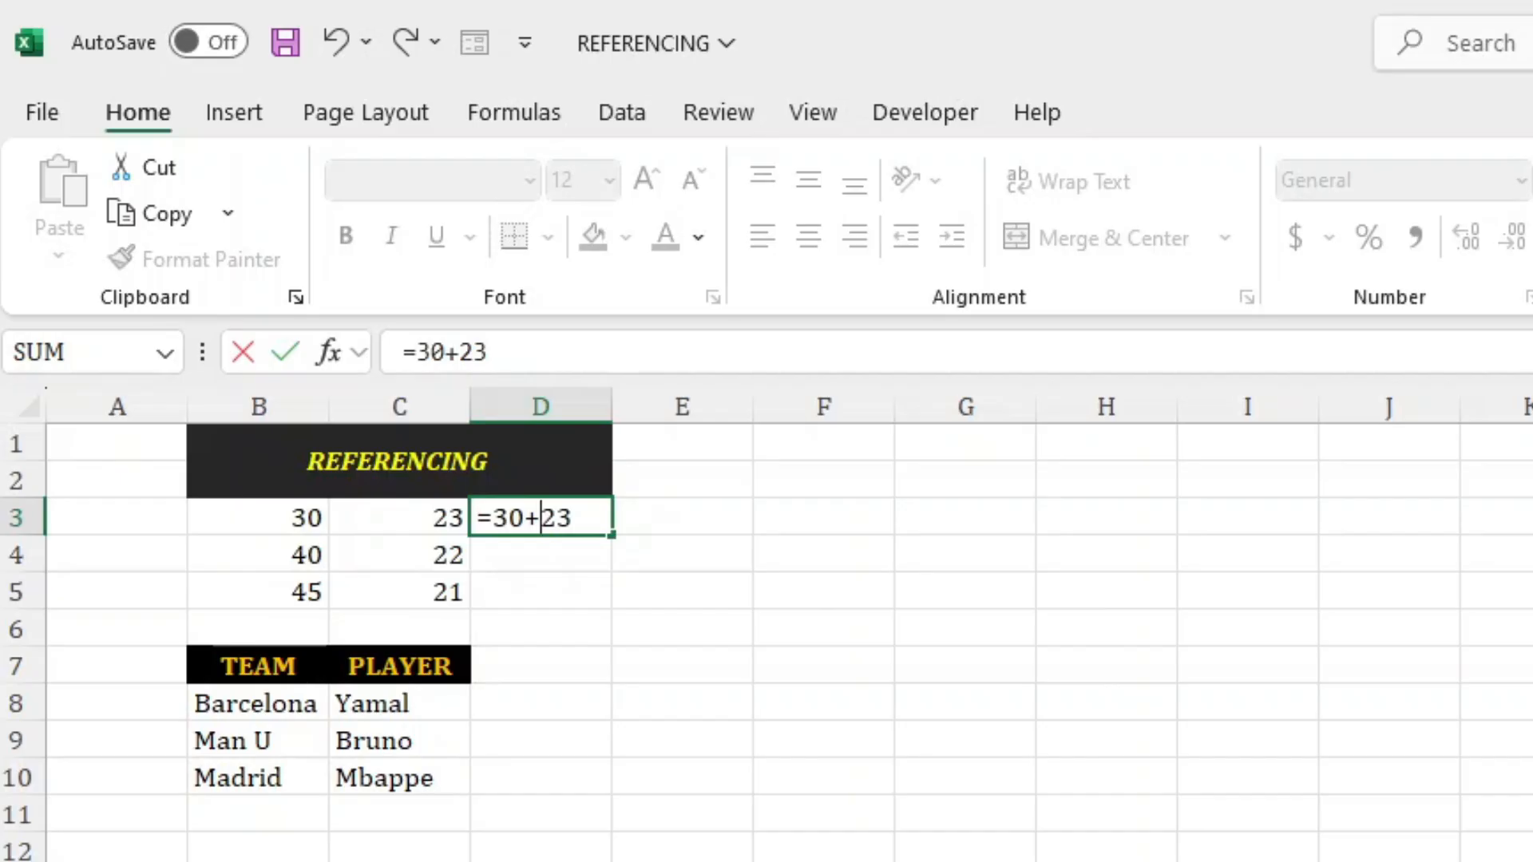
{"action": "key", "text": "Return"}
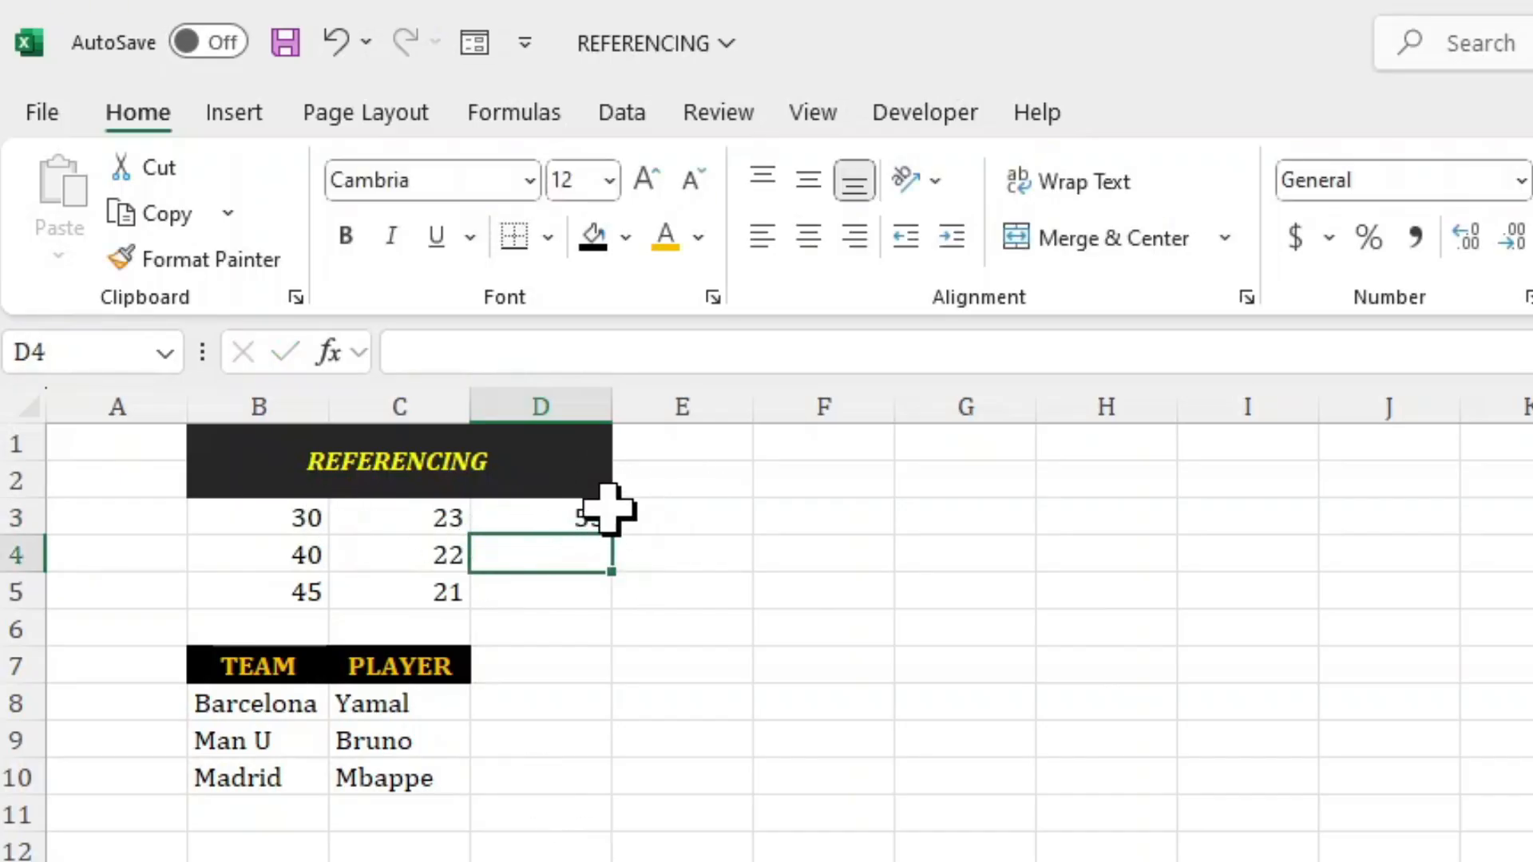
Fill the formula from D3 down through D5.
{"action": "left_click", "coordinate": [538, 518]}
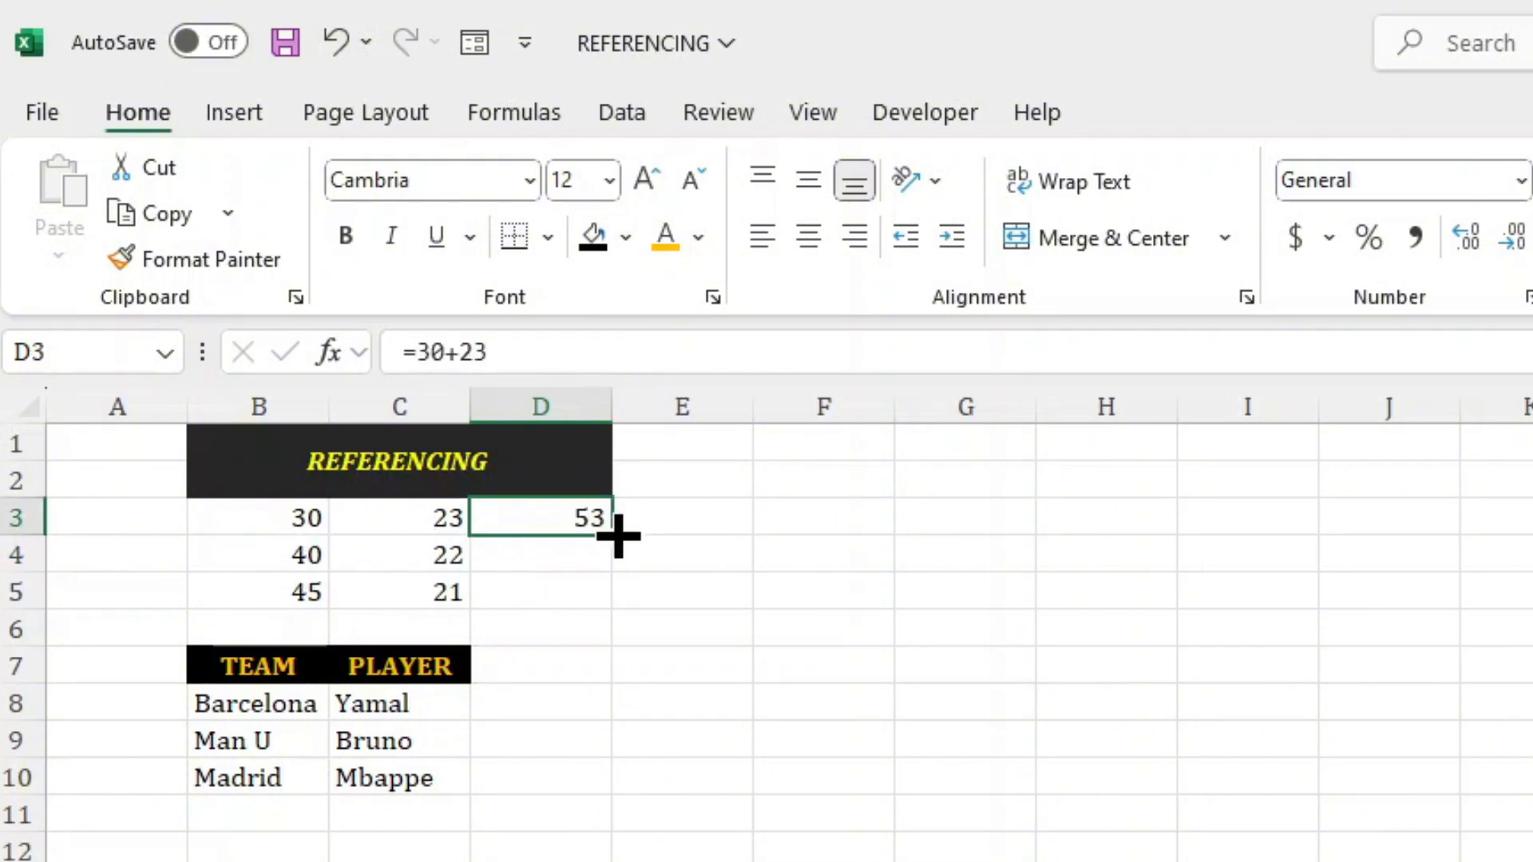
{"action": "left_click", "coordinate": [500, 551]}
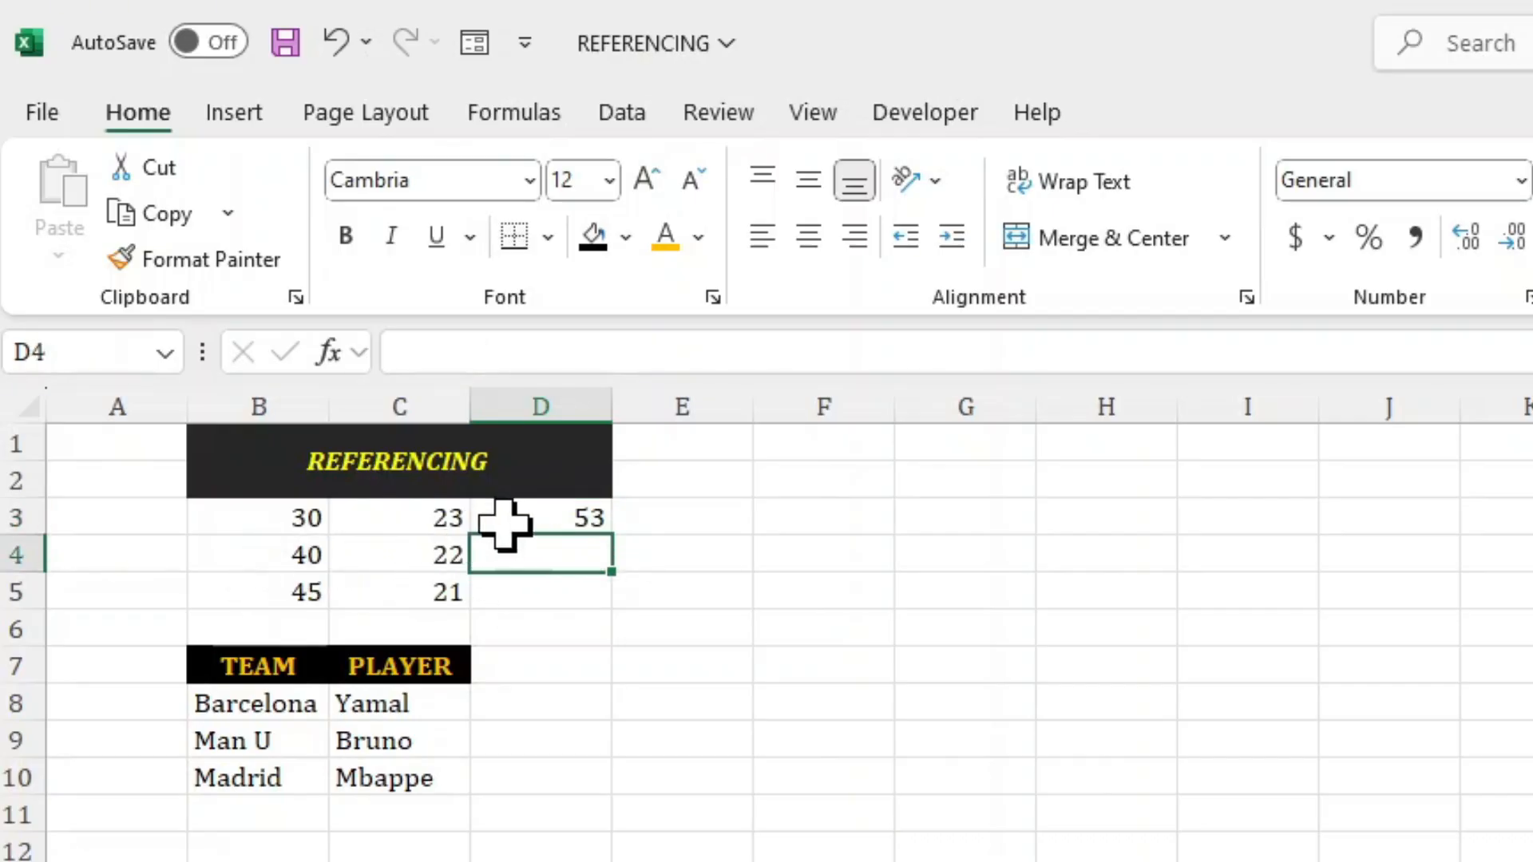
{"action": "left_click", "coordinate": [504, 523]}
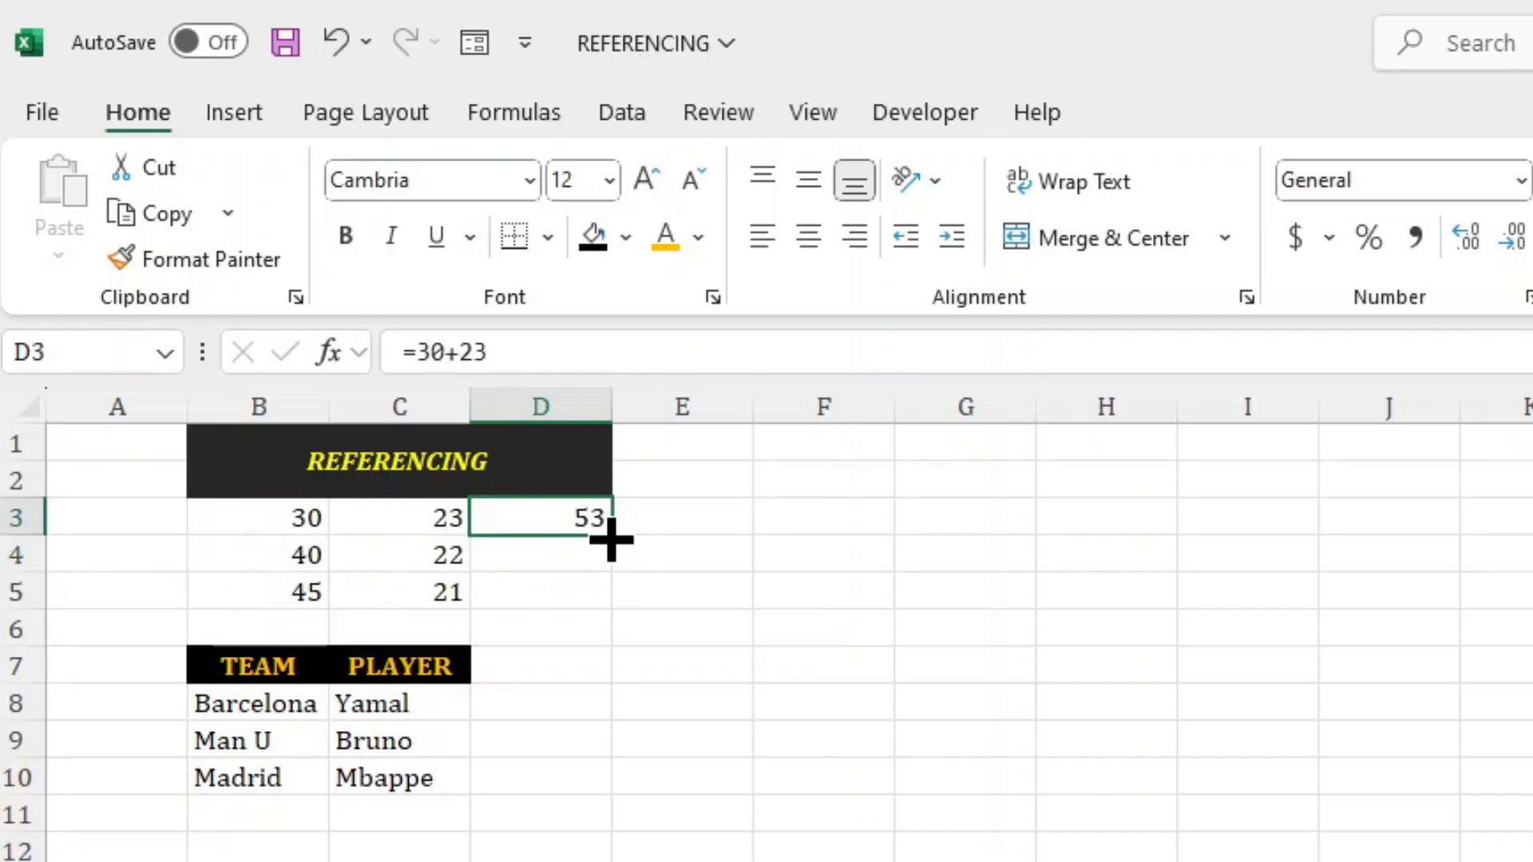
{"action": "left_click_drag", "start_coordinate": [611, 540], "coordinate": [599, 602]}
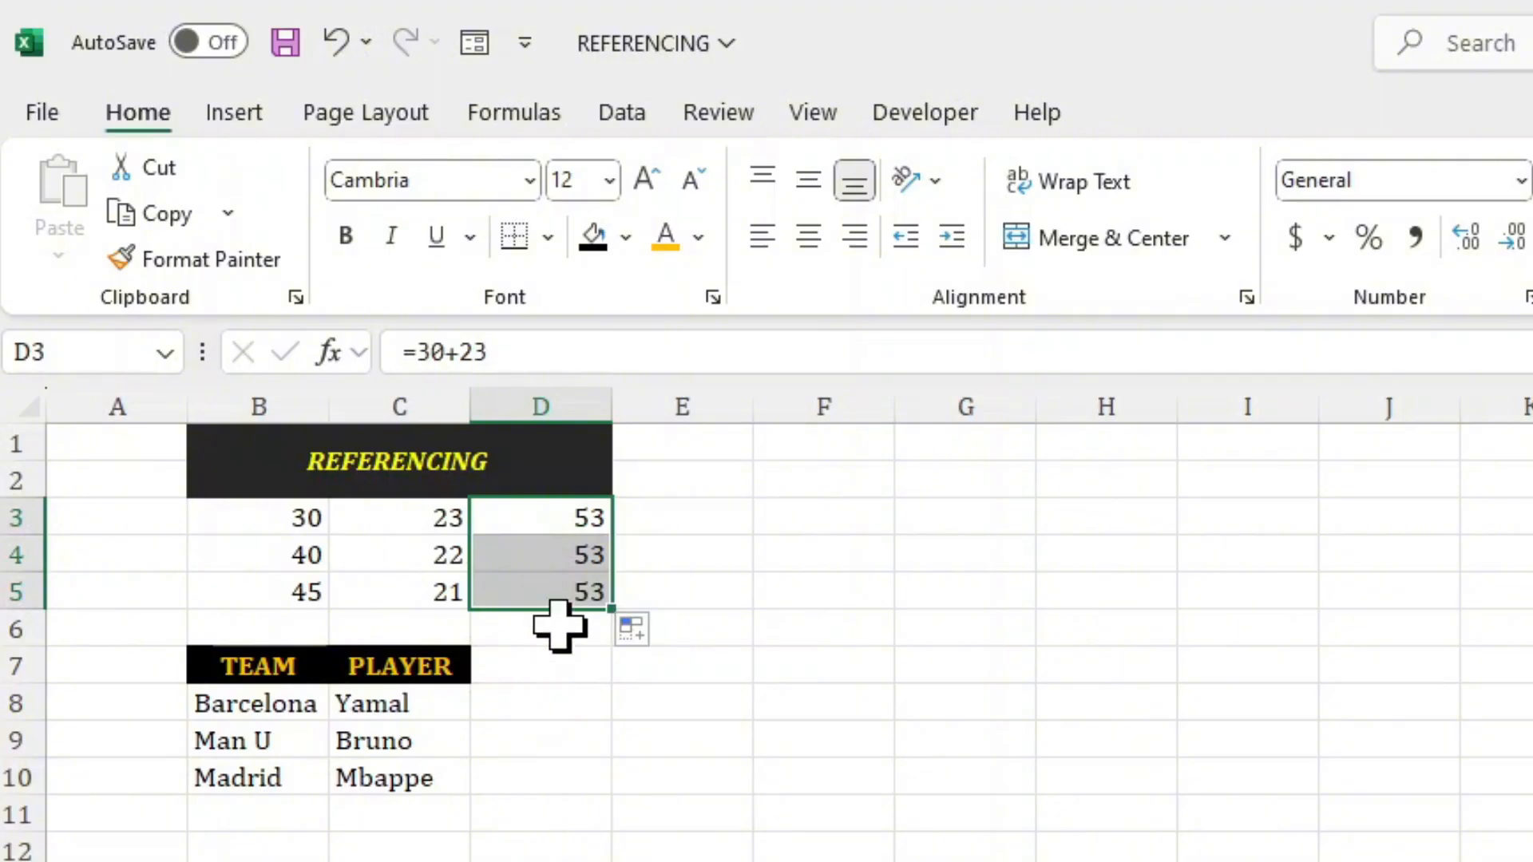
{"action": "left_click", "coordinate": [557, 592]}
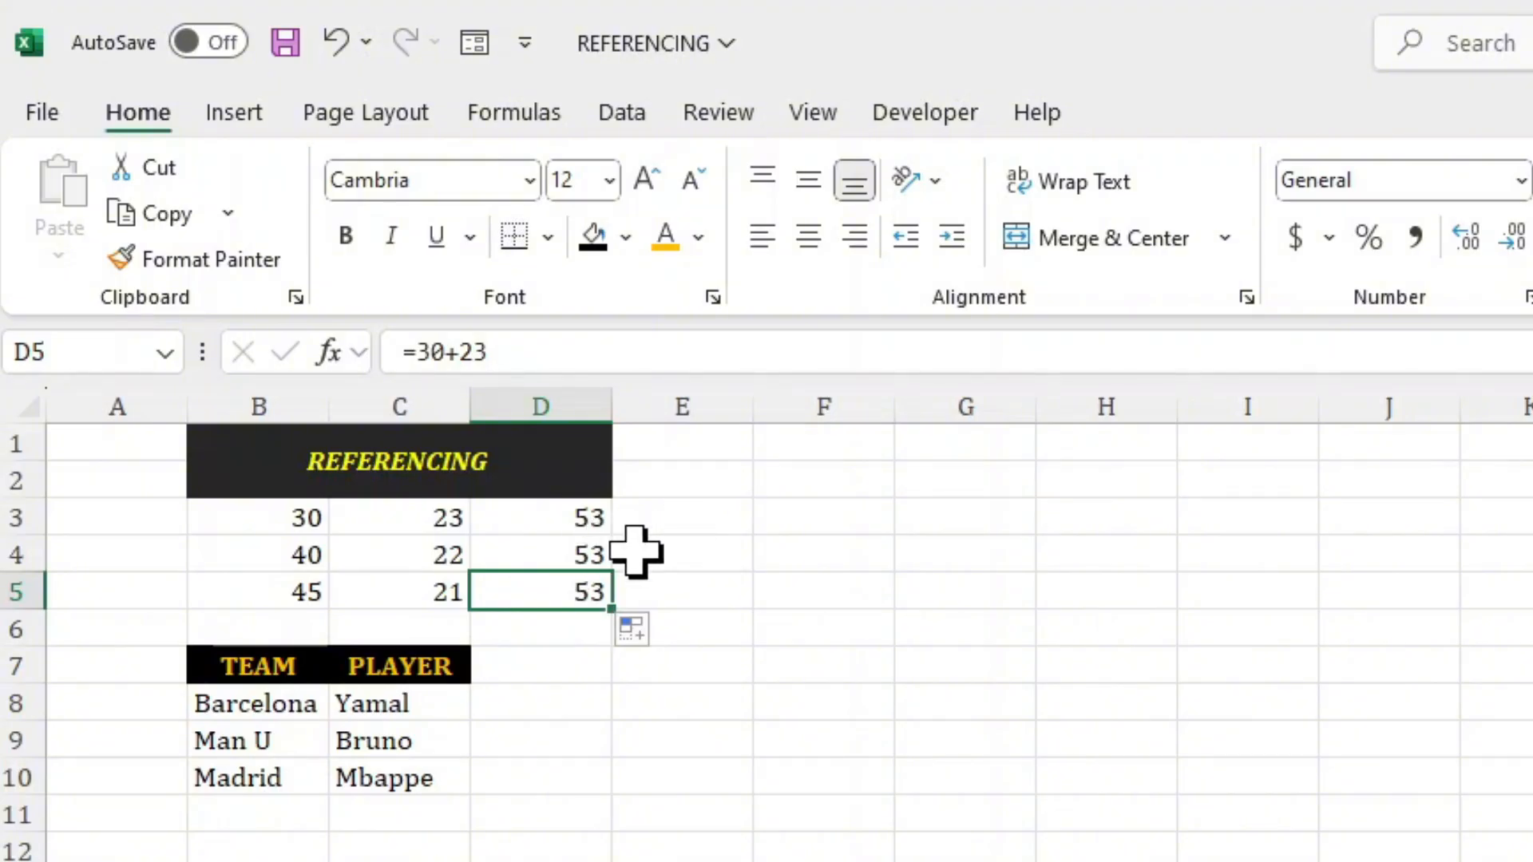
Enter the formula =B3+C3 in cell E3 by referencing the cells that hold the two numbers.
{"action": "left_click", "coordinate": [685, 519]}
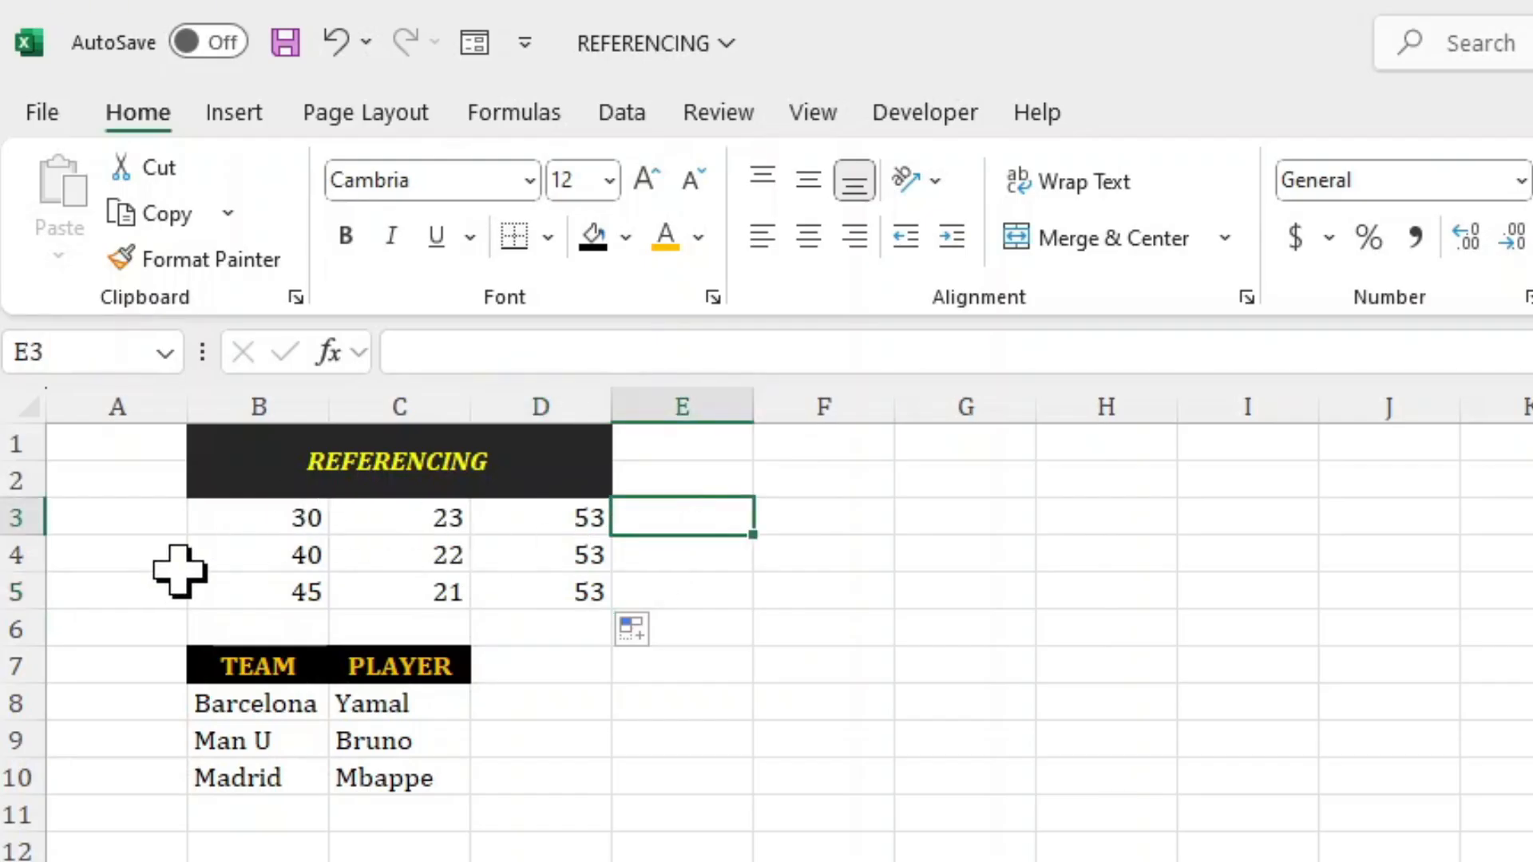
{"action": "type", "text": "="}
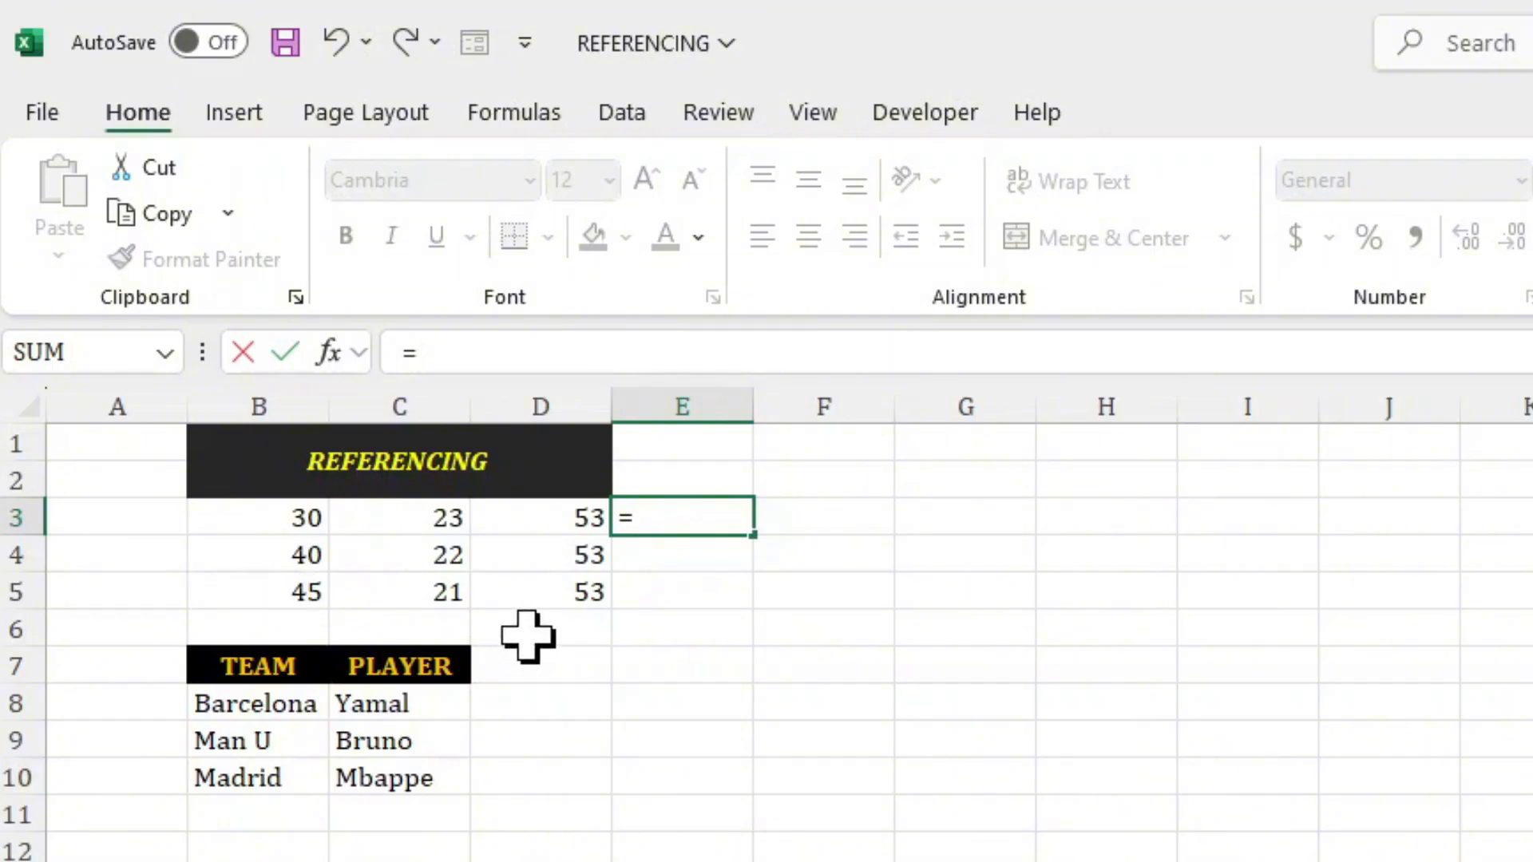
{"action": "left_click", "coordinate": [268, 526]}
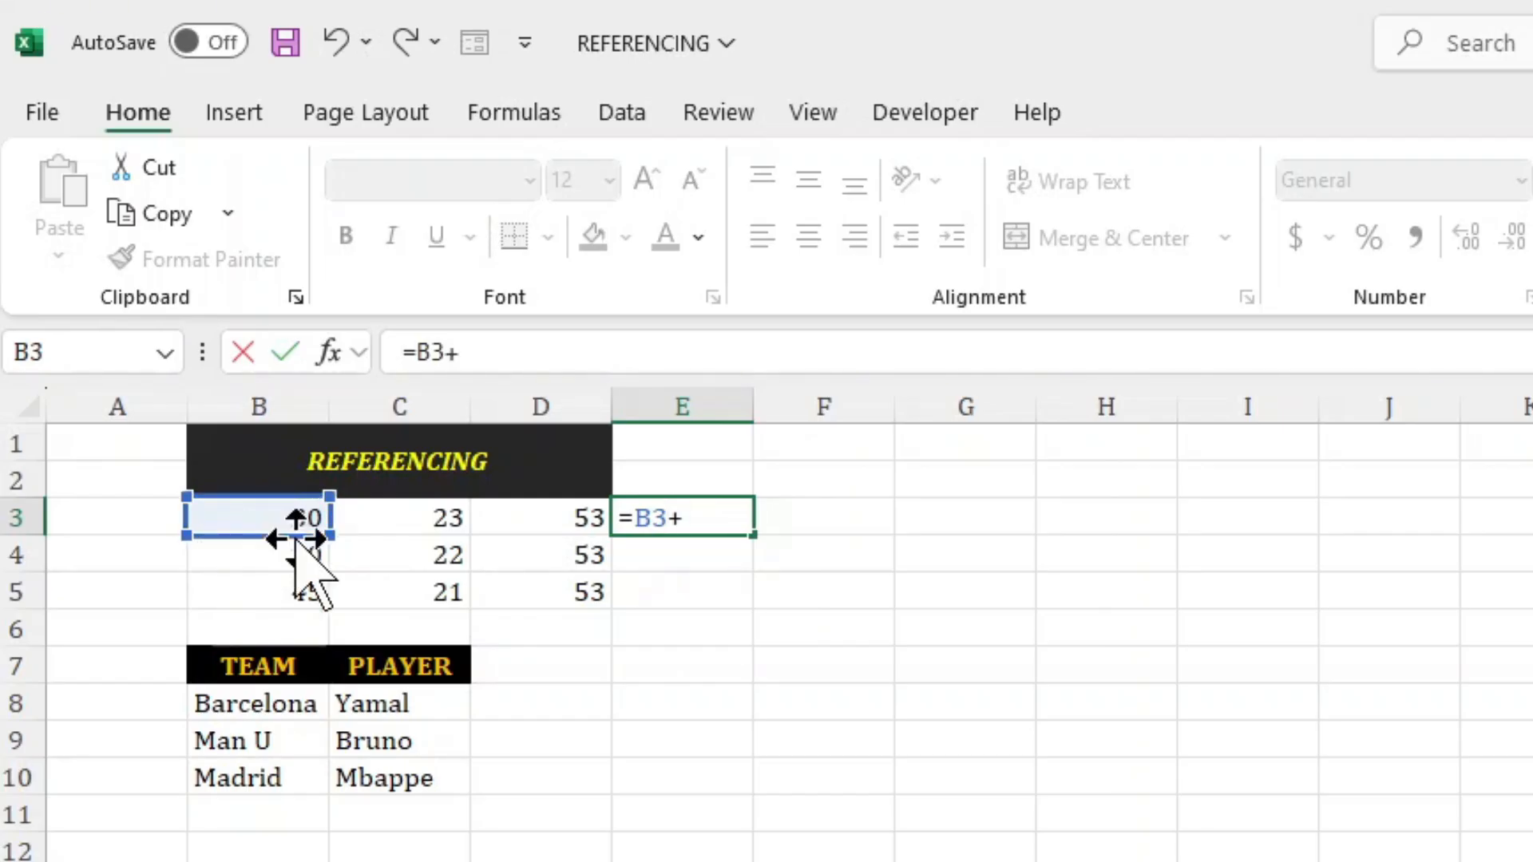
{"action": "left_click", "coordinate": [394, 519]}
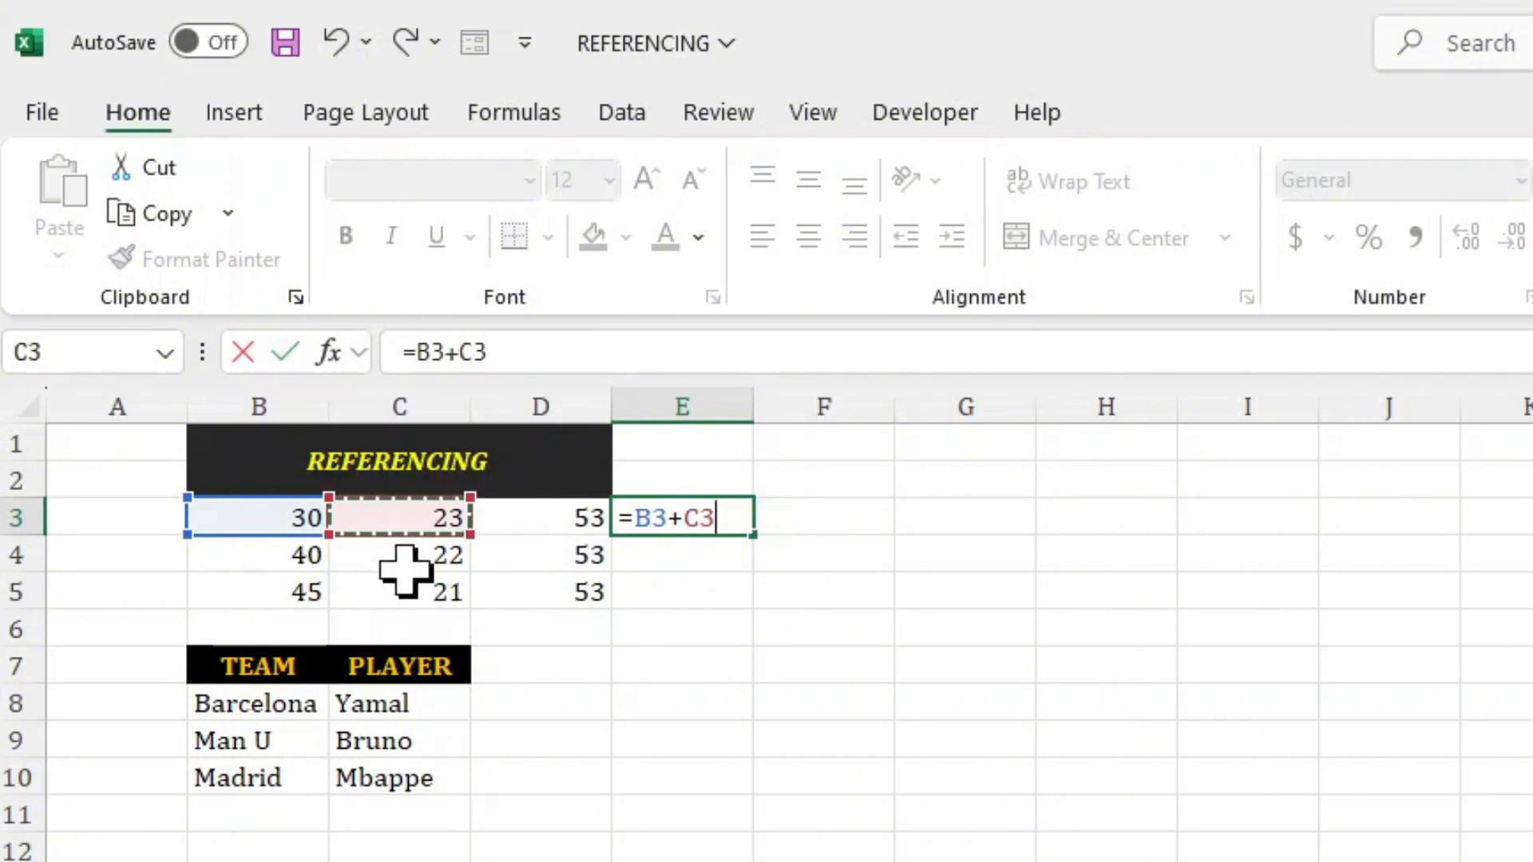
{"action": "key", "text": "Return"}
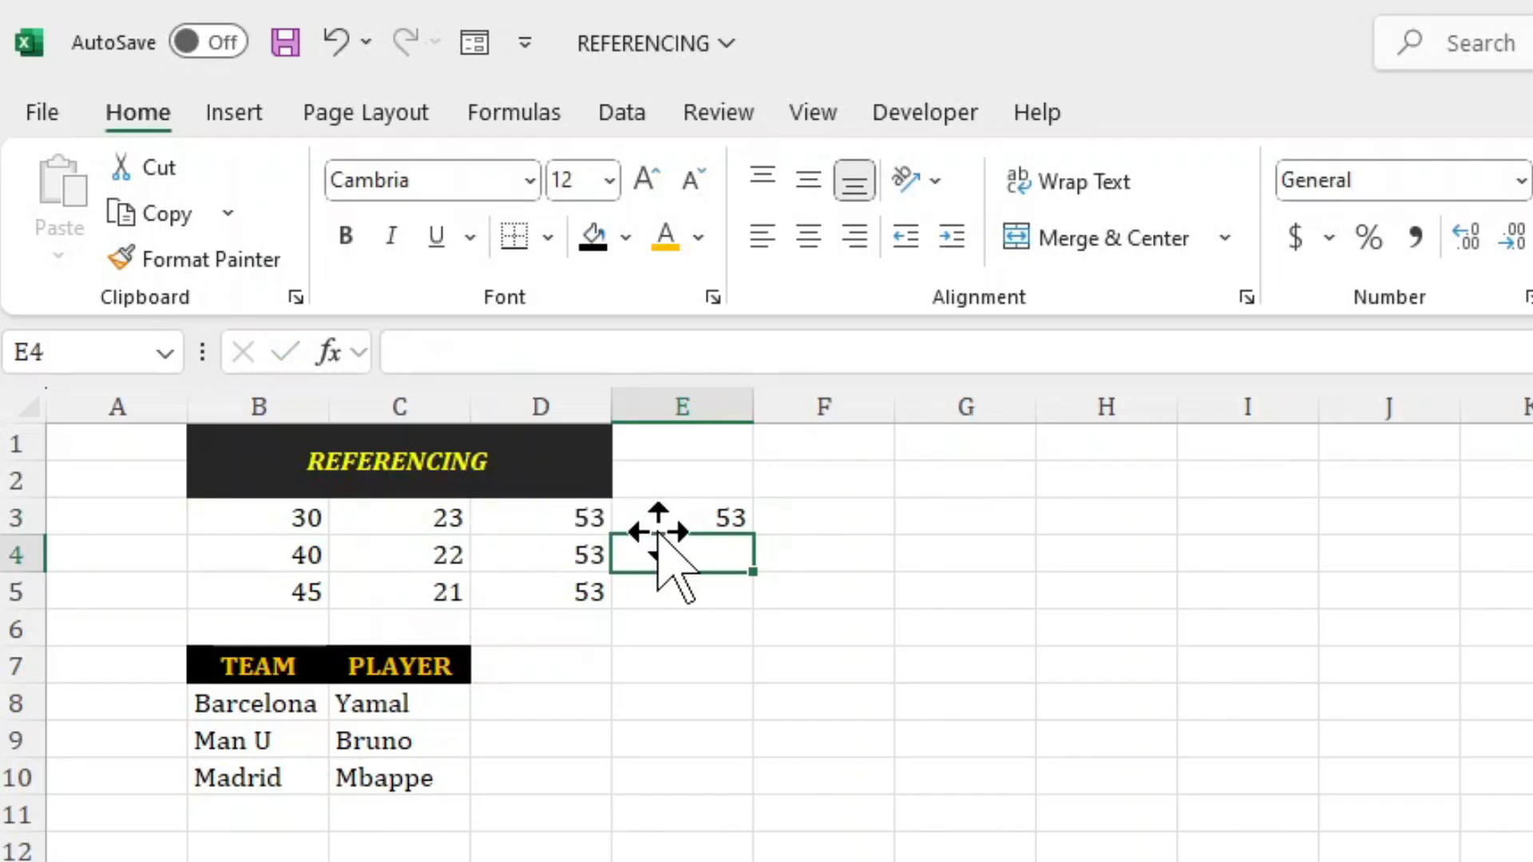
Fill the cell-reference formula from E3 down through E5.
{"action": "left_click", "coordinate": [681, 519]}
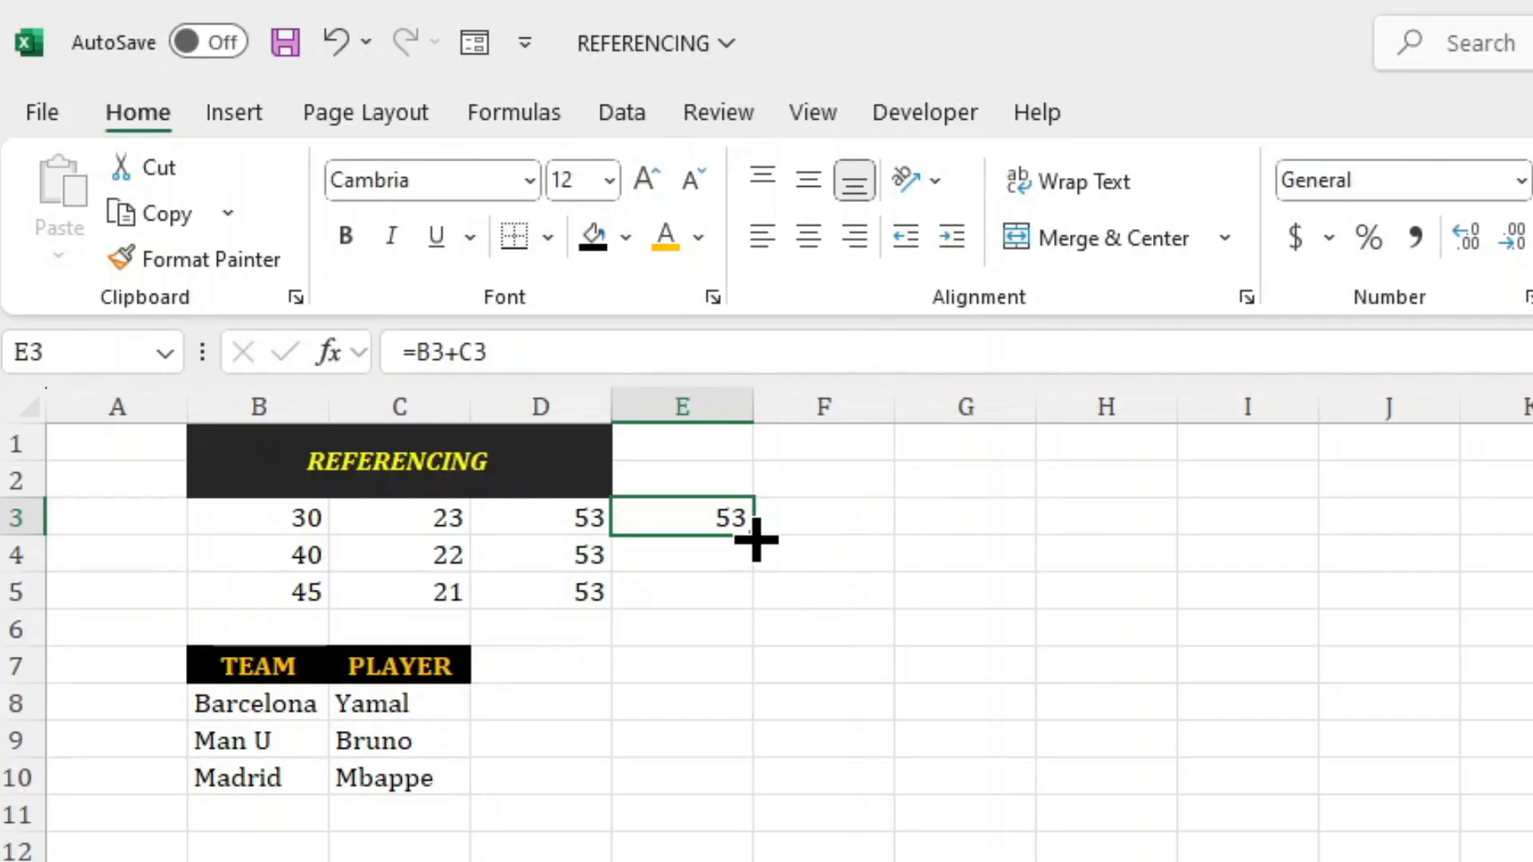
{"action": "left_click_drag", "start_coordinate": [762, 549], "coordinate": [760, 604]}
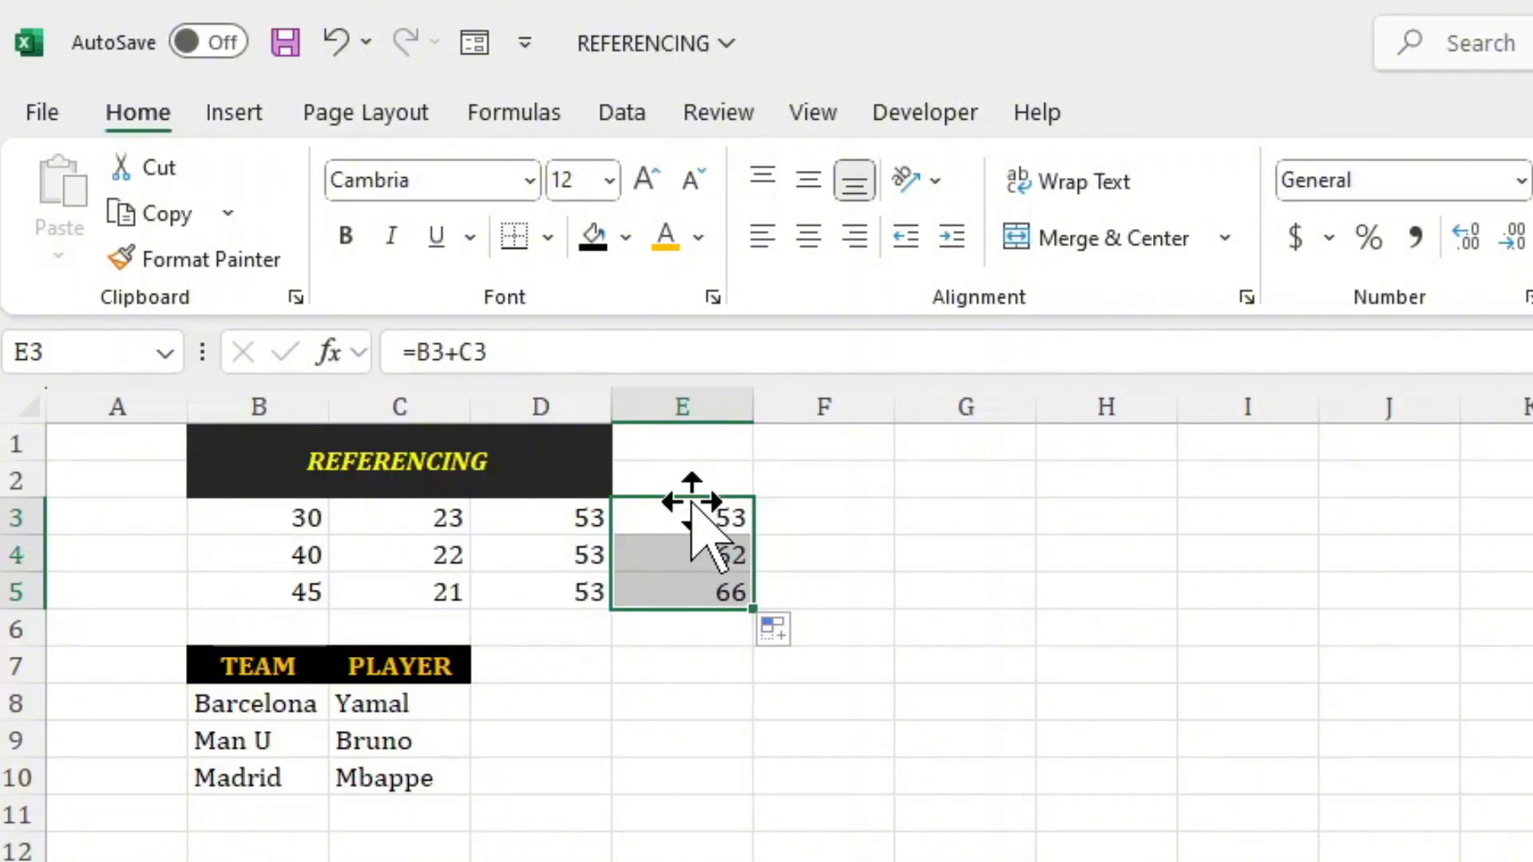
{"action": "left_click", "coordinate": [704, 523]}
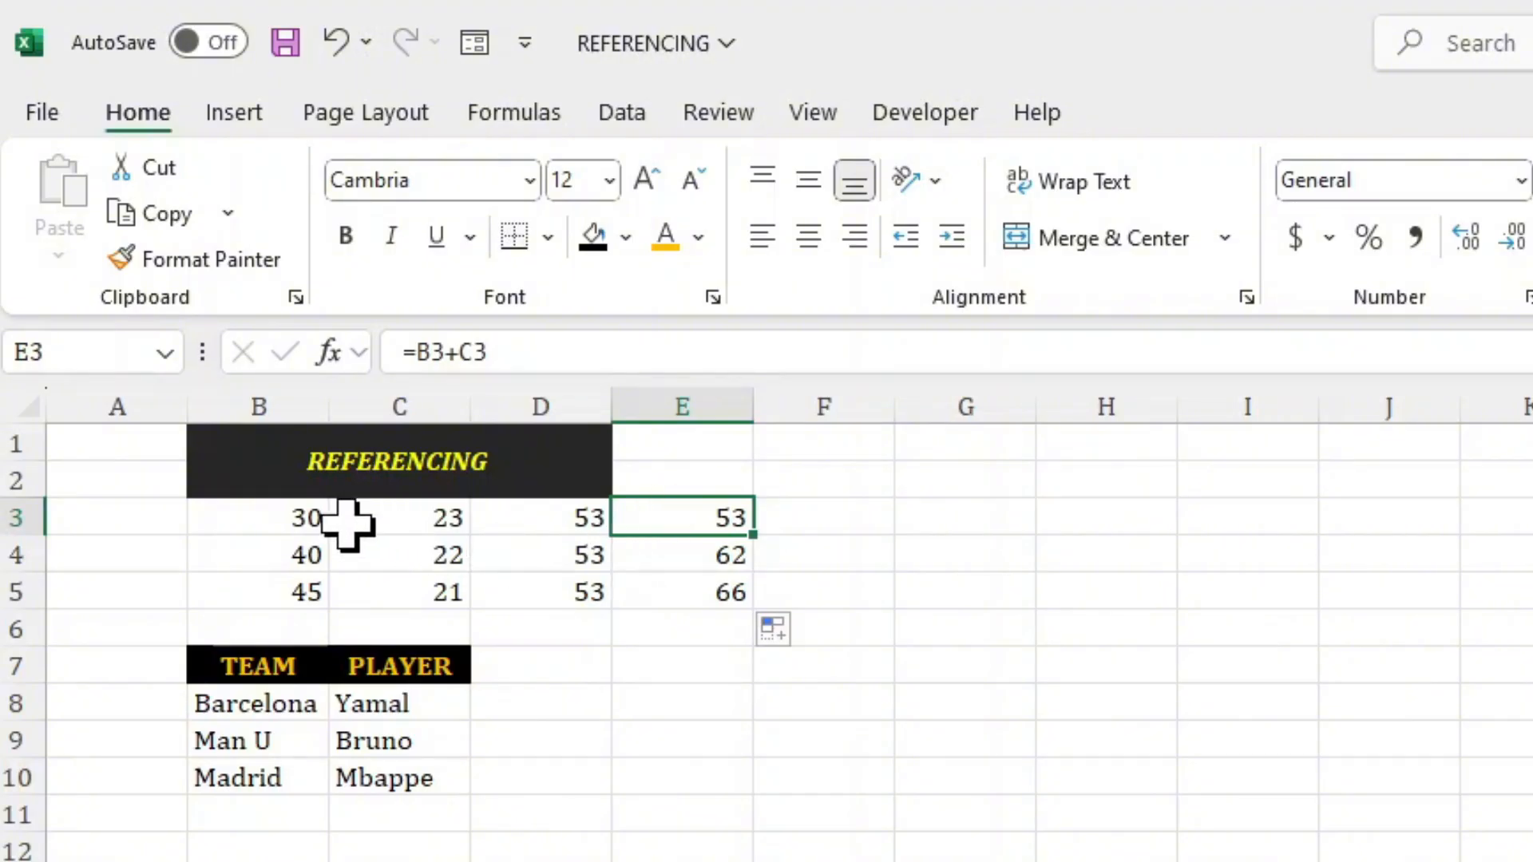
{"action": "left_click", "coordinate": [269, 525]}
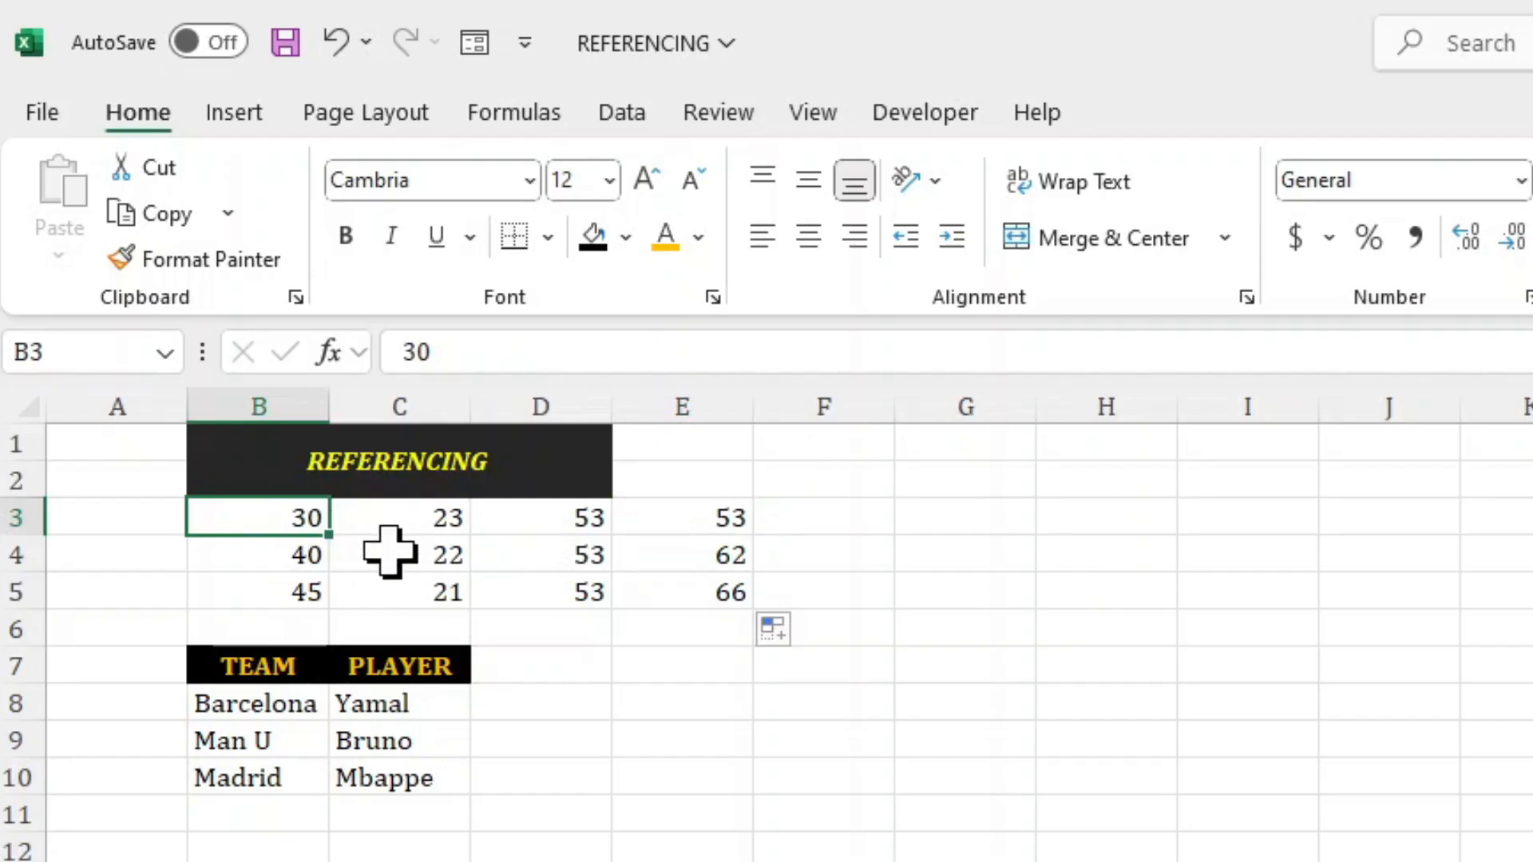
{"action": "left_click", "coordinate": [394, 551]}
{"action": "left_click", "coordinate": [280, 549]}
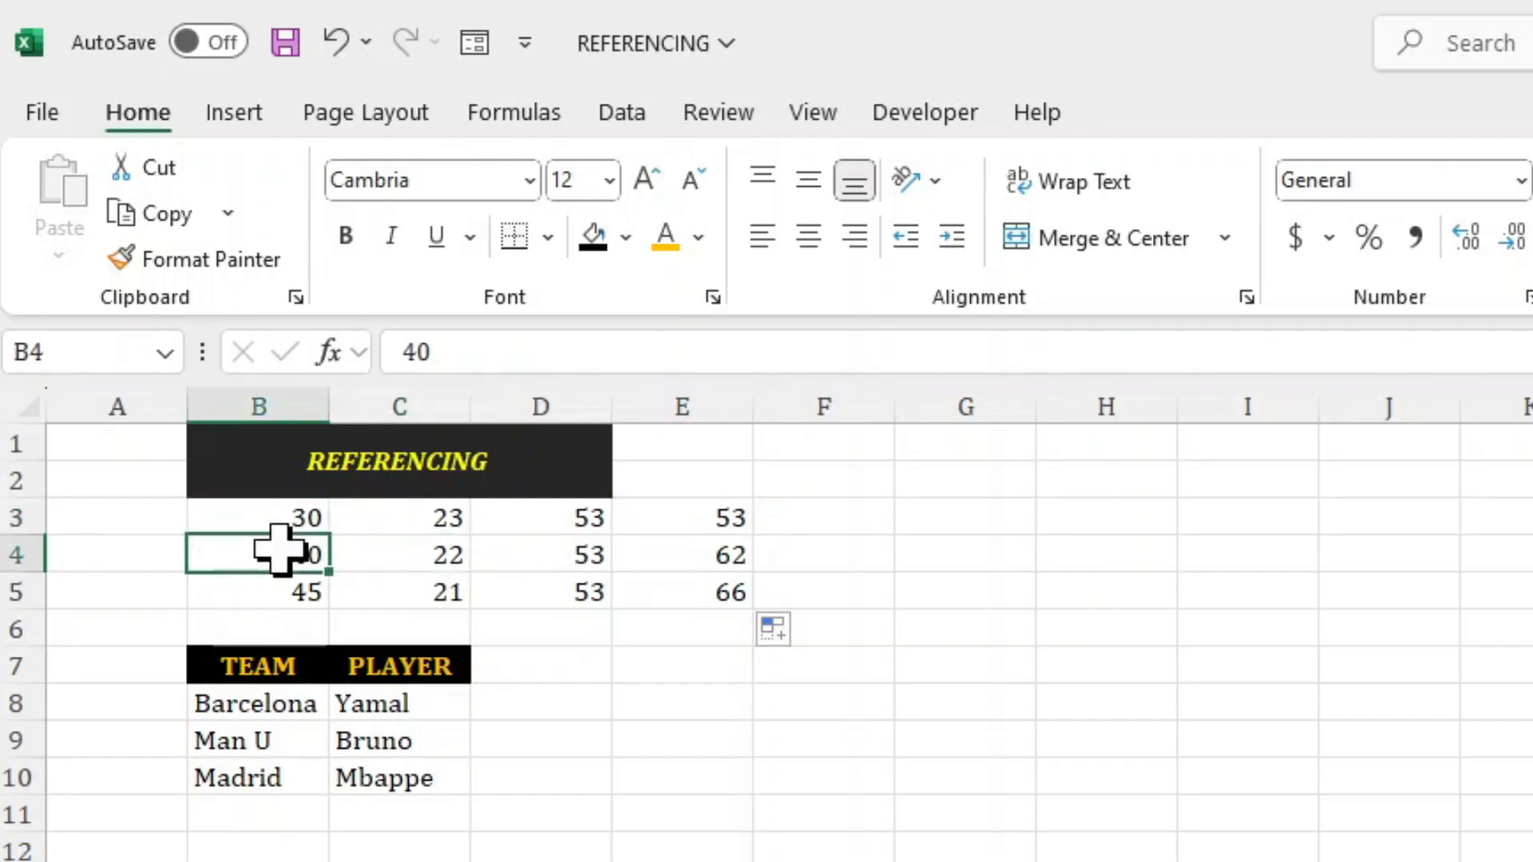
{"action": "left_click", "coordinate": [397, 515]}
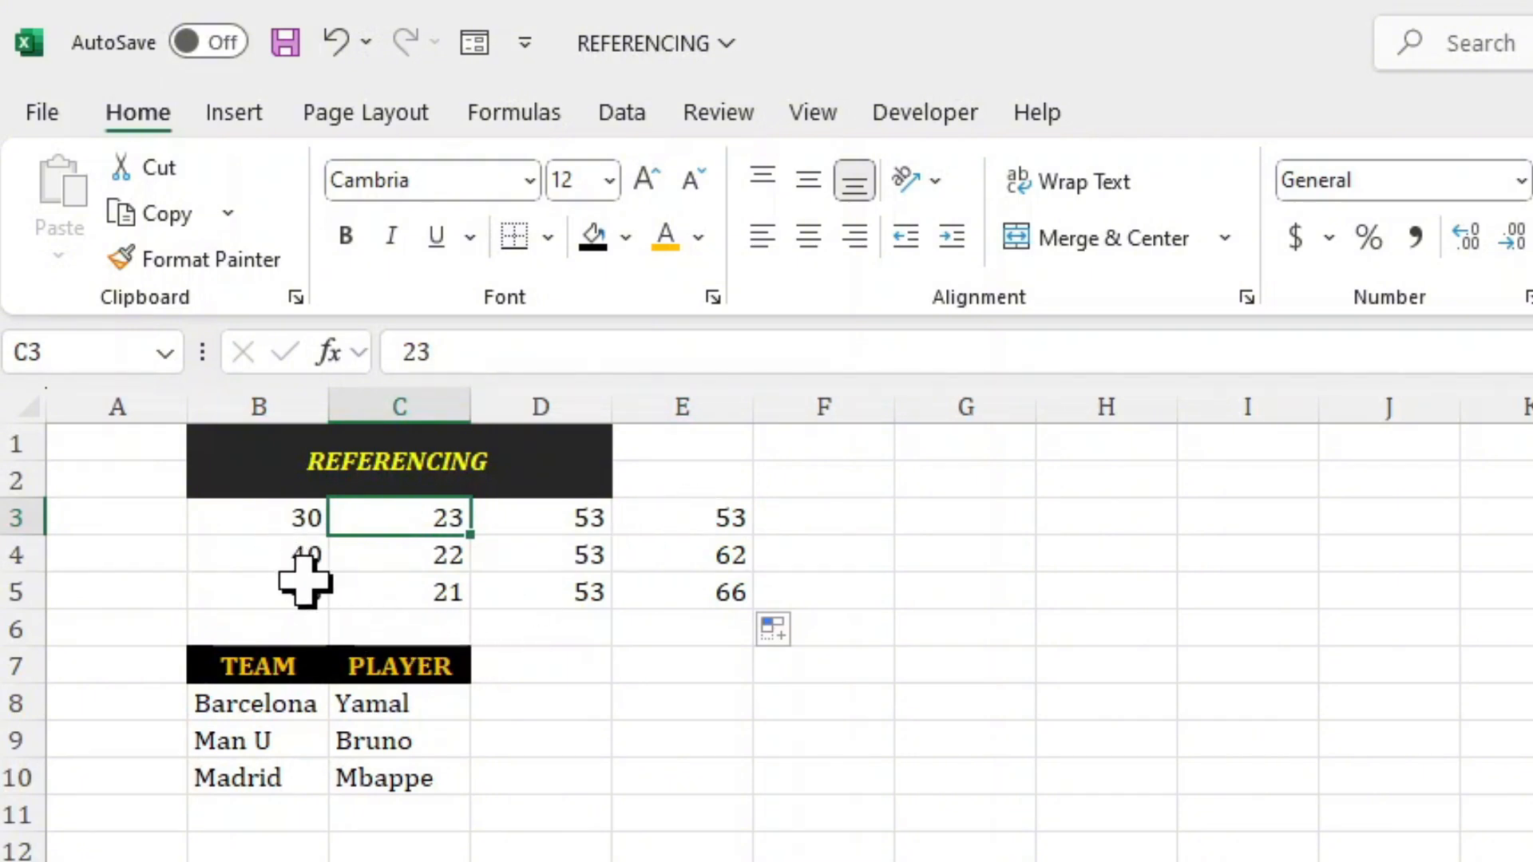
Set cell B3 to 20 and cell B4 to 45, and check the formula in E5.
{"action": "left_click", "coordinate": [272, 523]}
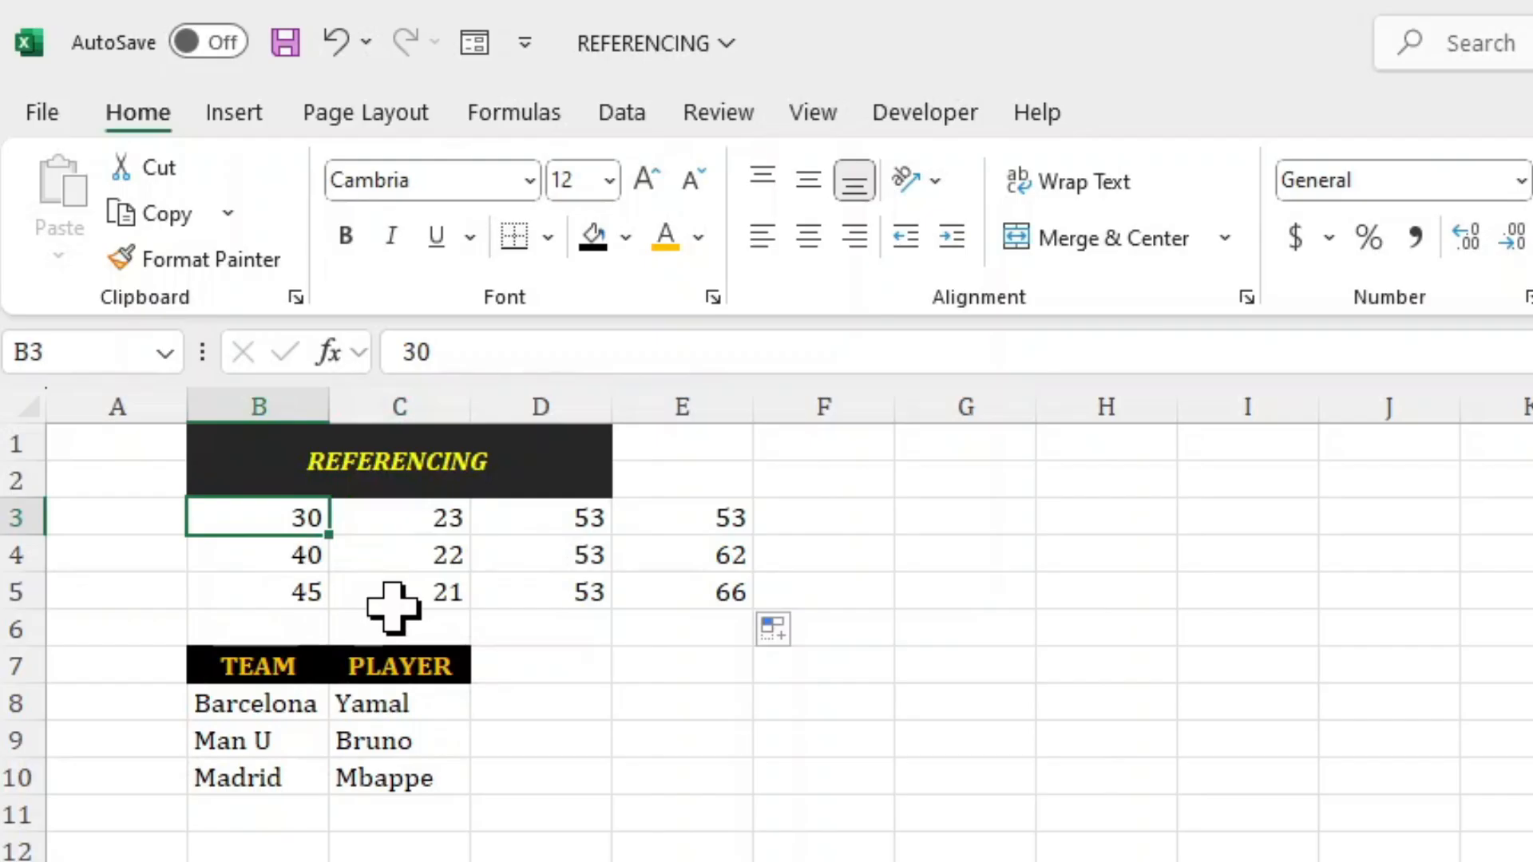
{"action": "type", "text": "2"}
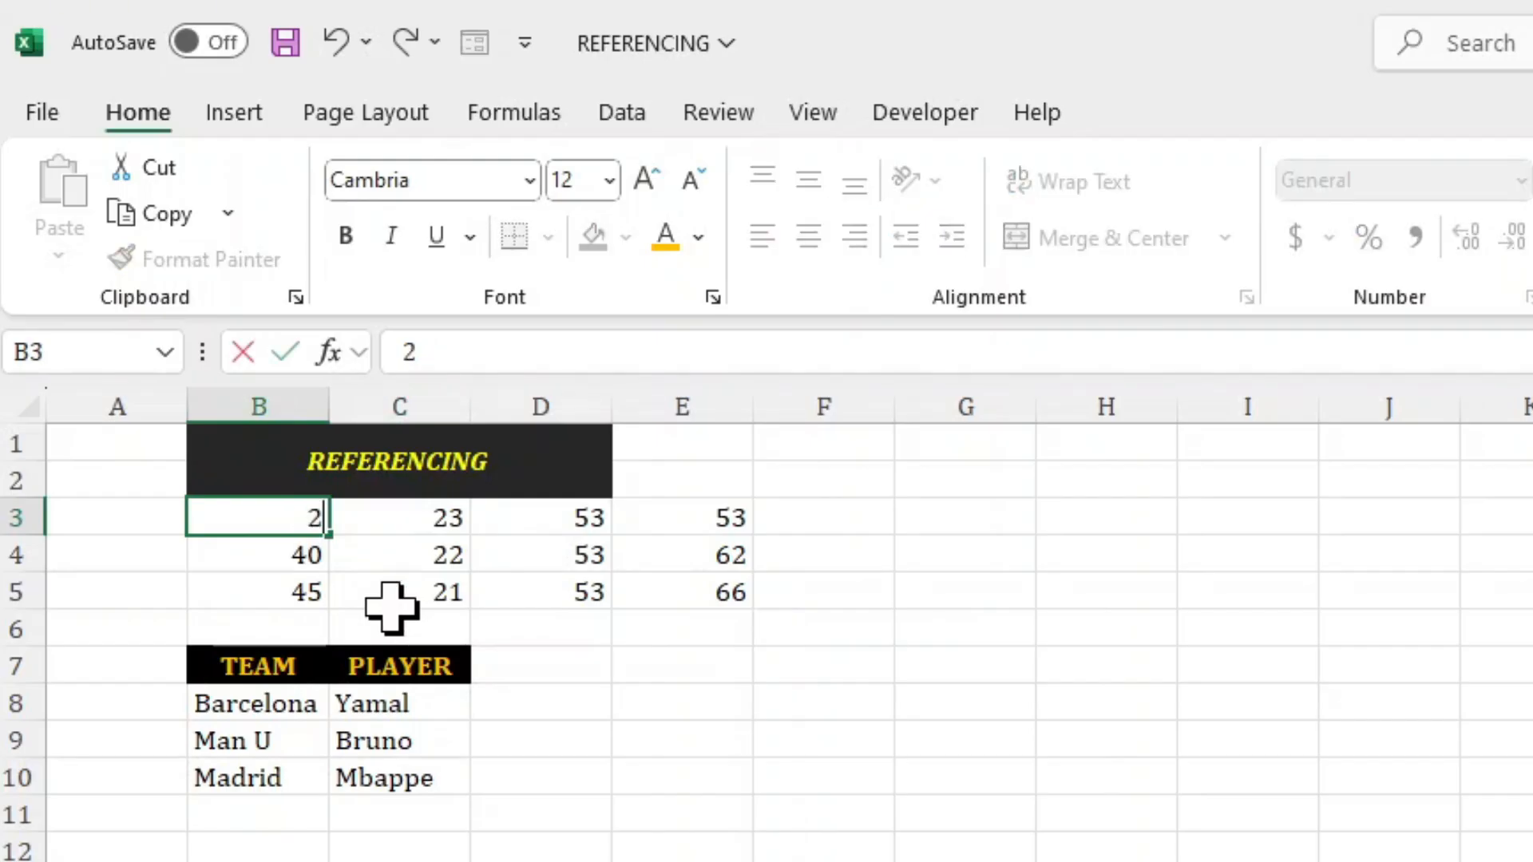
{"action": "key", "text": "Return"}
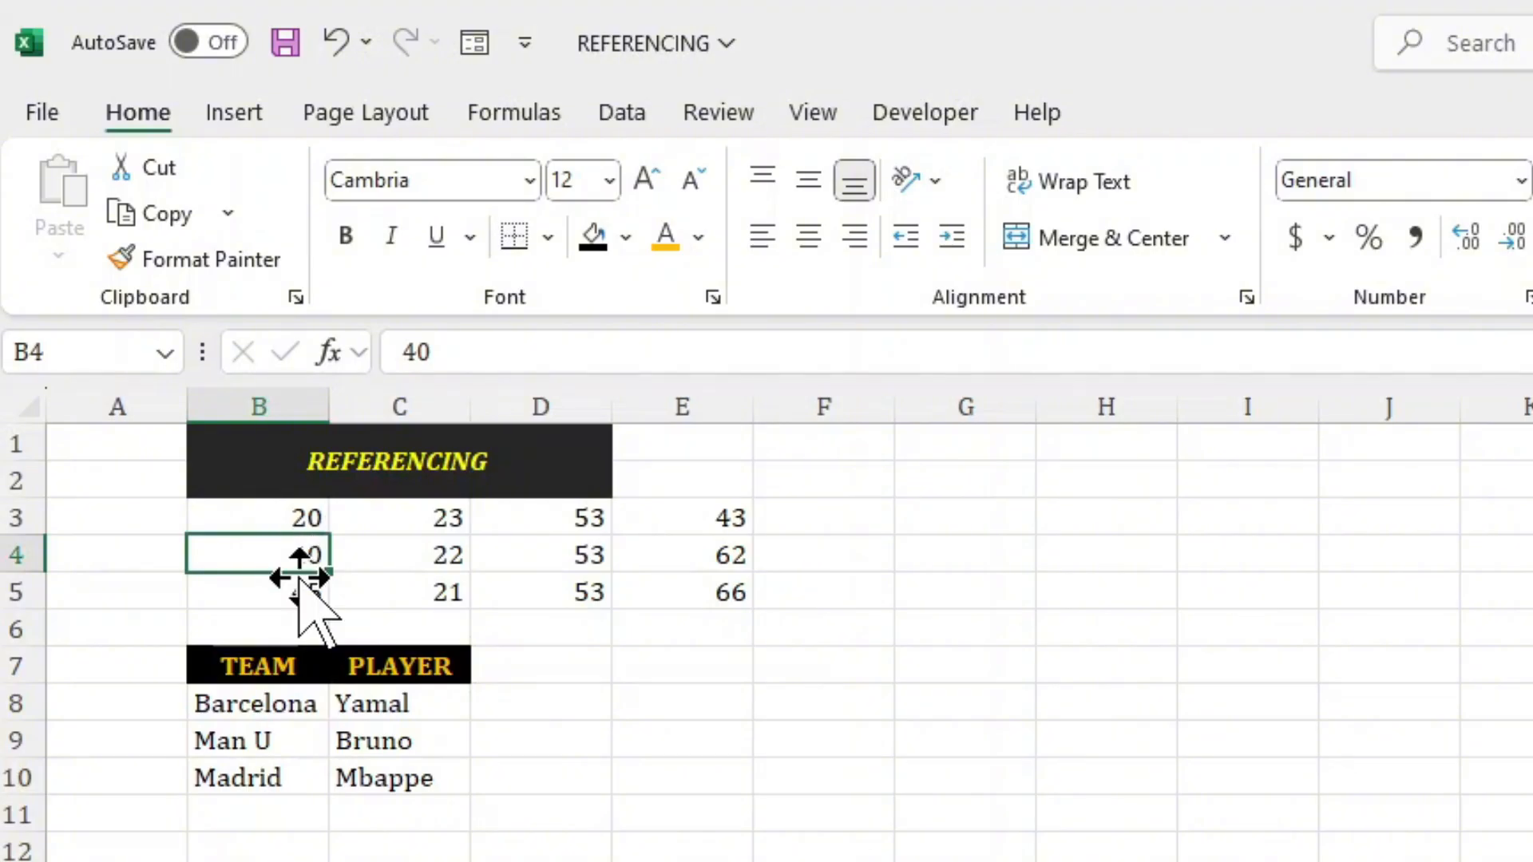
{"action": "type", "text": "45"}
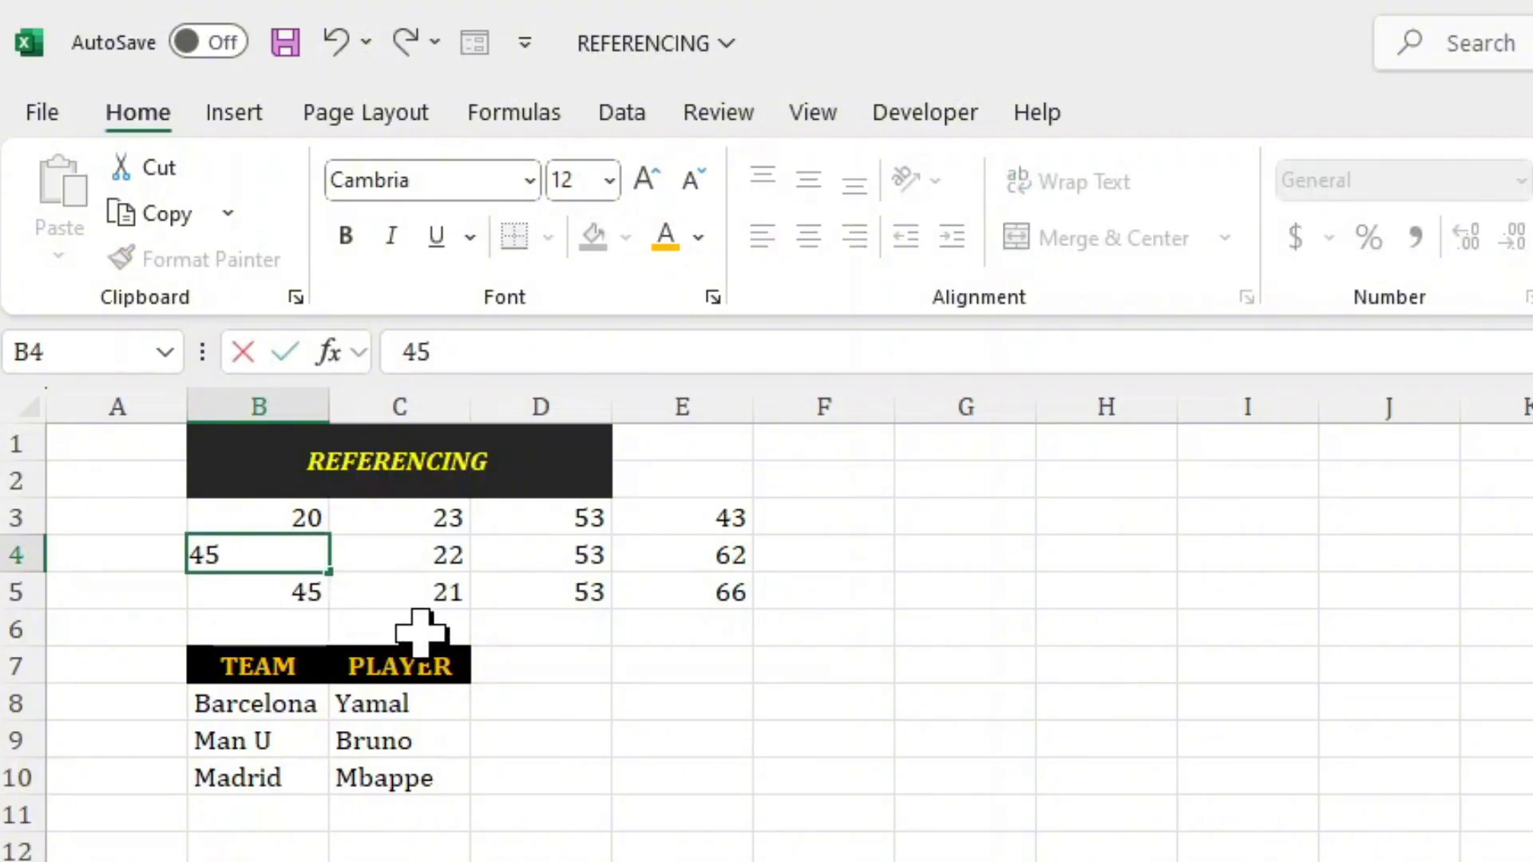
{"action": "key", "text": "Return"}
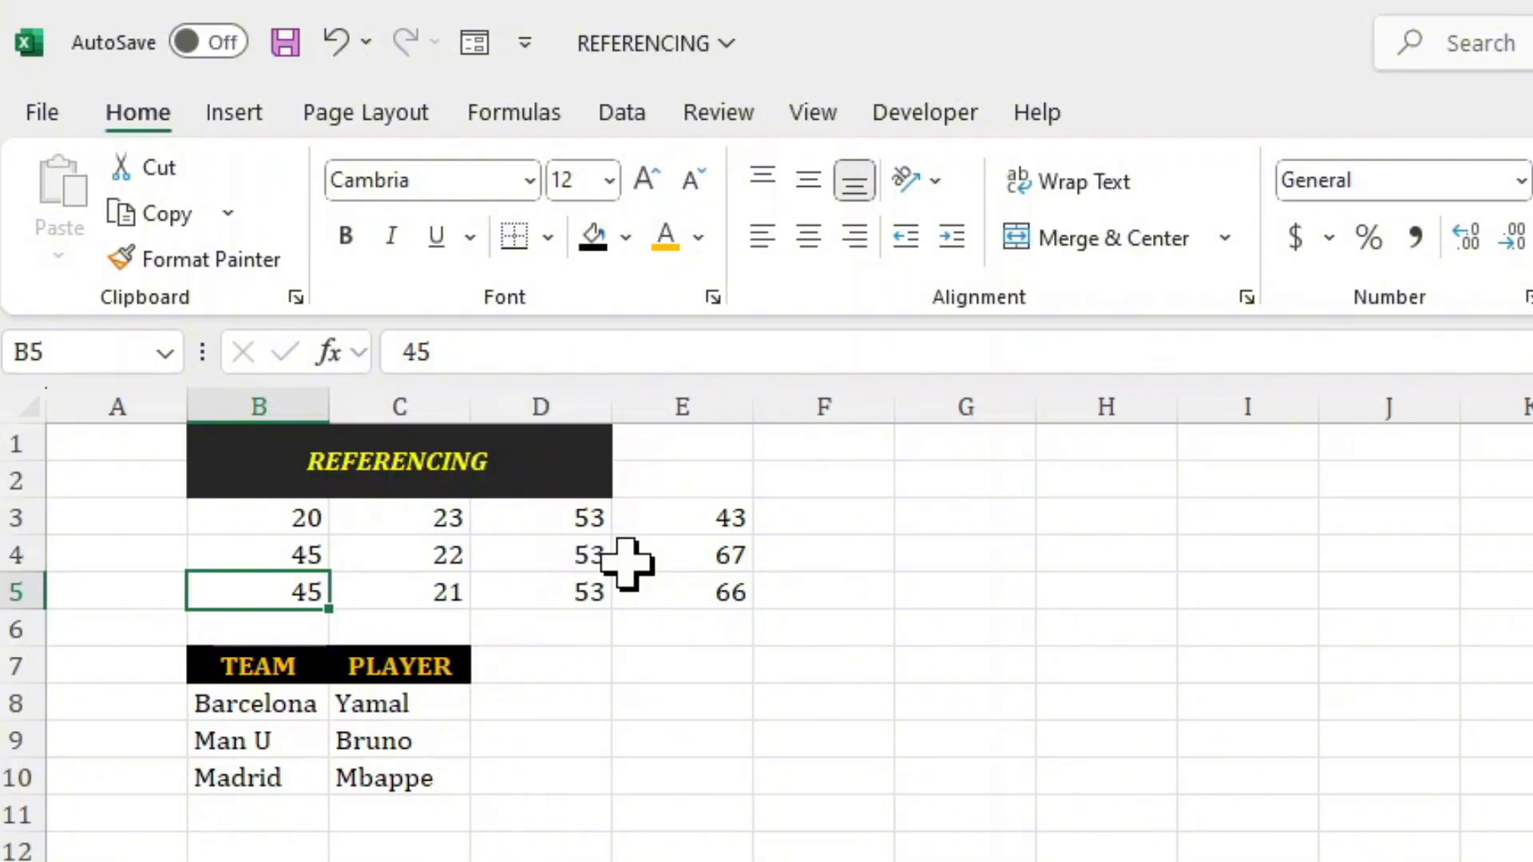
{"action": "left_click", "coordinate": [659, 595]}
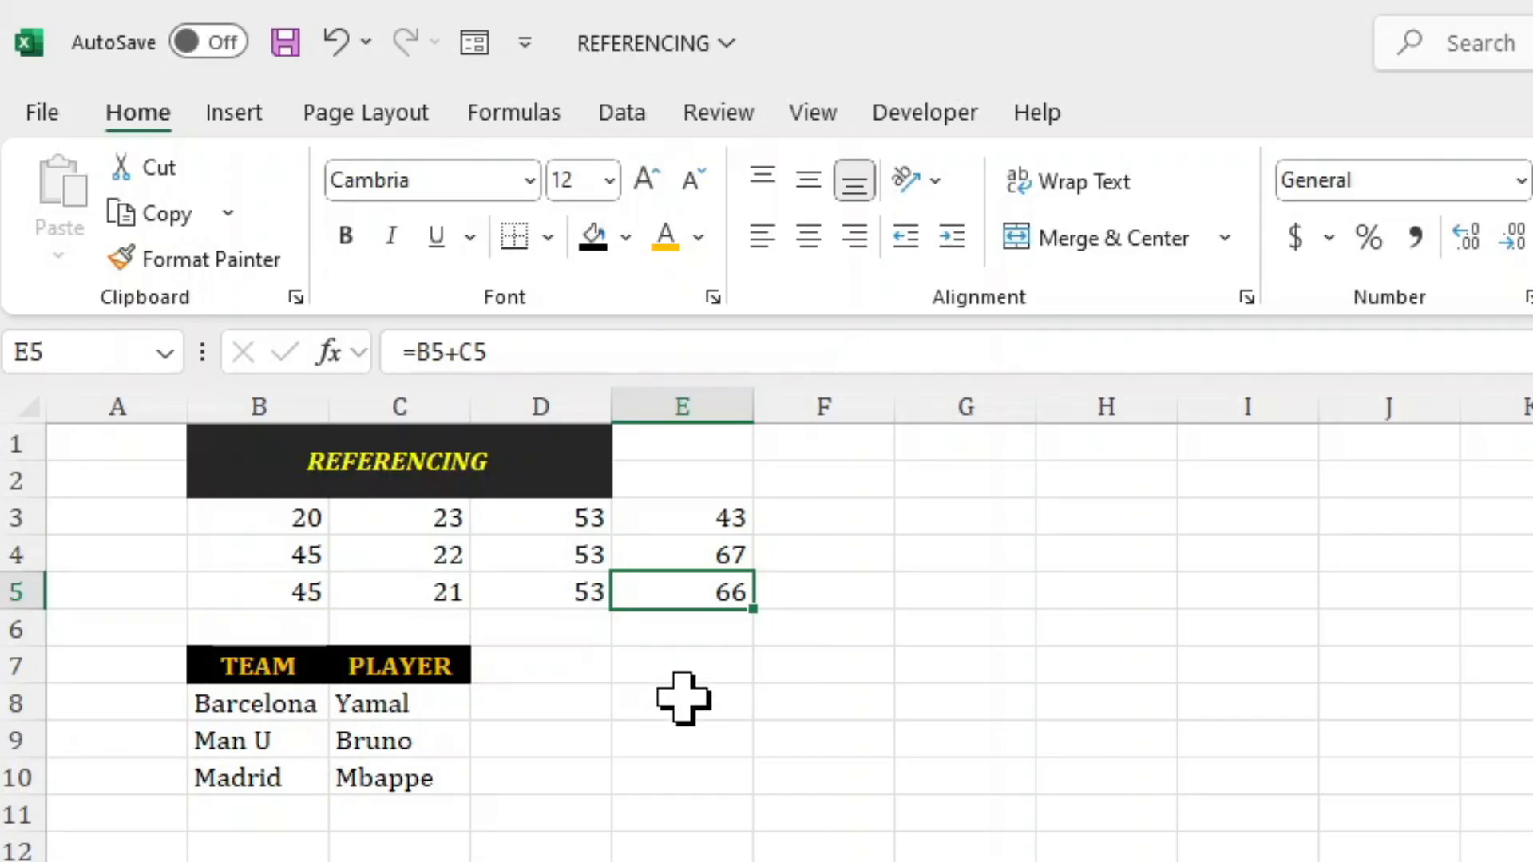
Enter the formula =B8 in cell E8 to reference the first team name.
{"action": "left_click", "coordinate": [687, 701]}
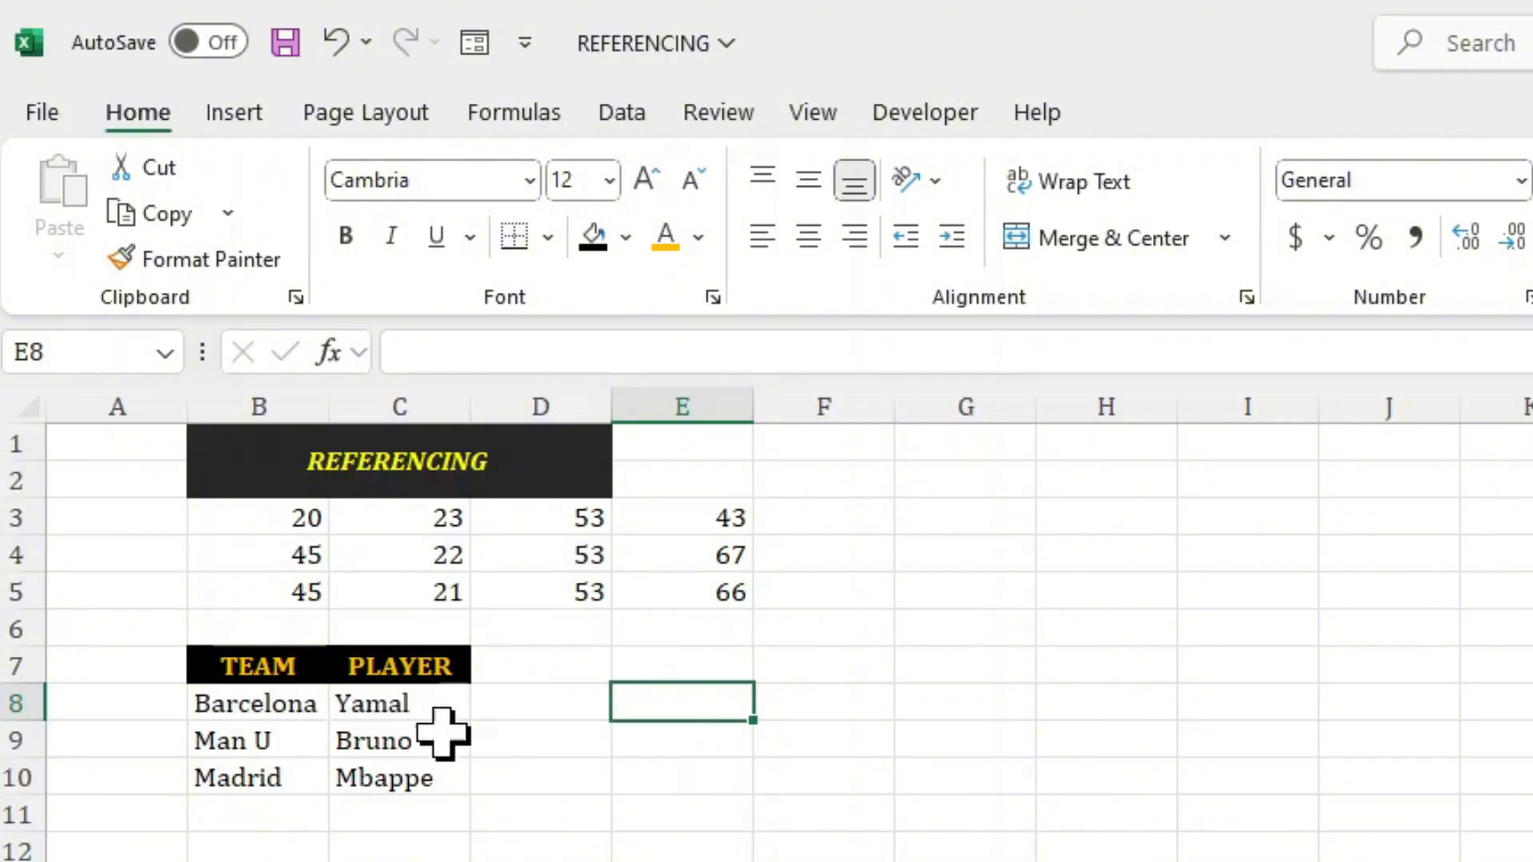
{"action": "type", "text": "="}
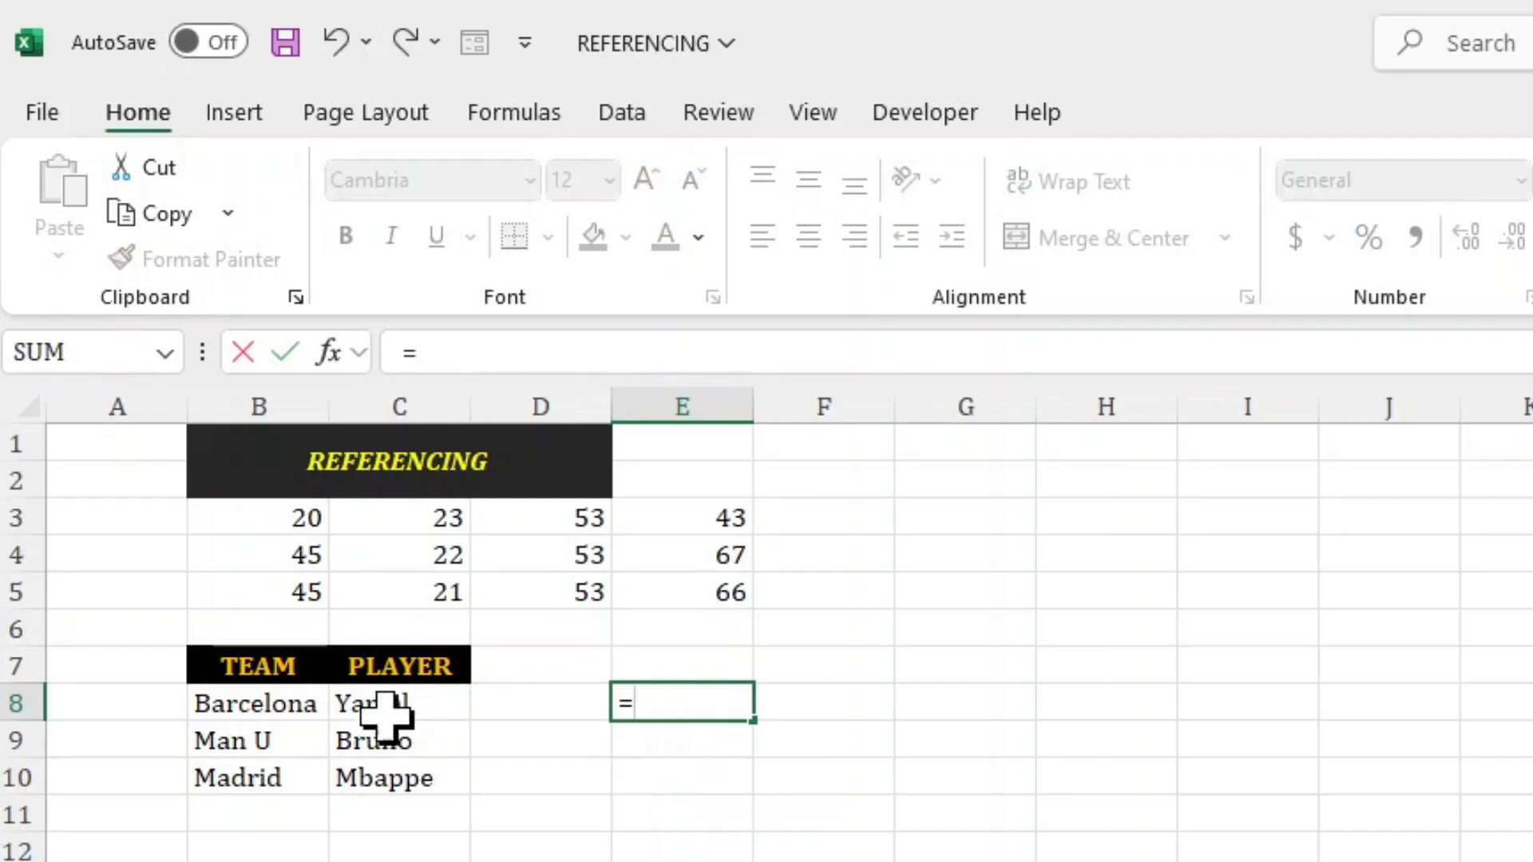
{"action": "left_click", "coordinate": [259, 703]}
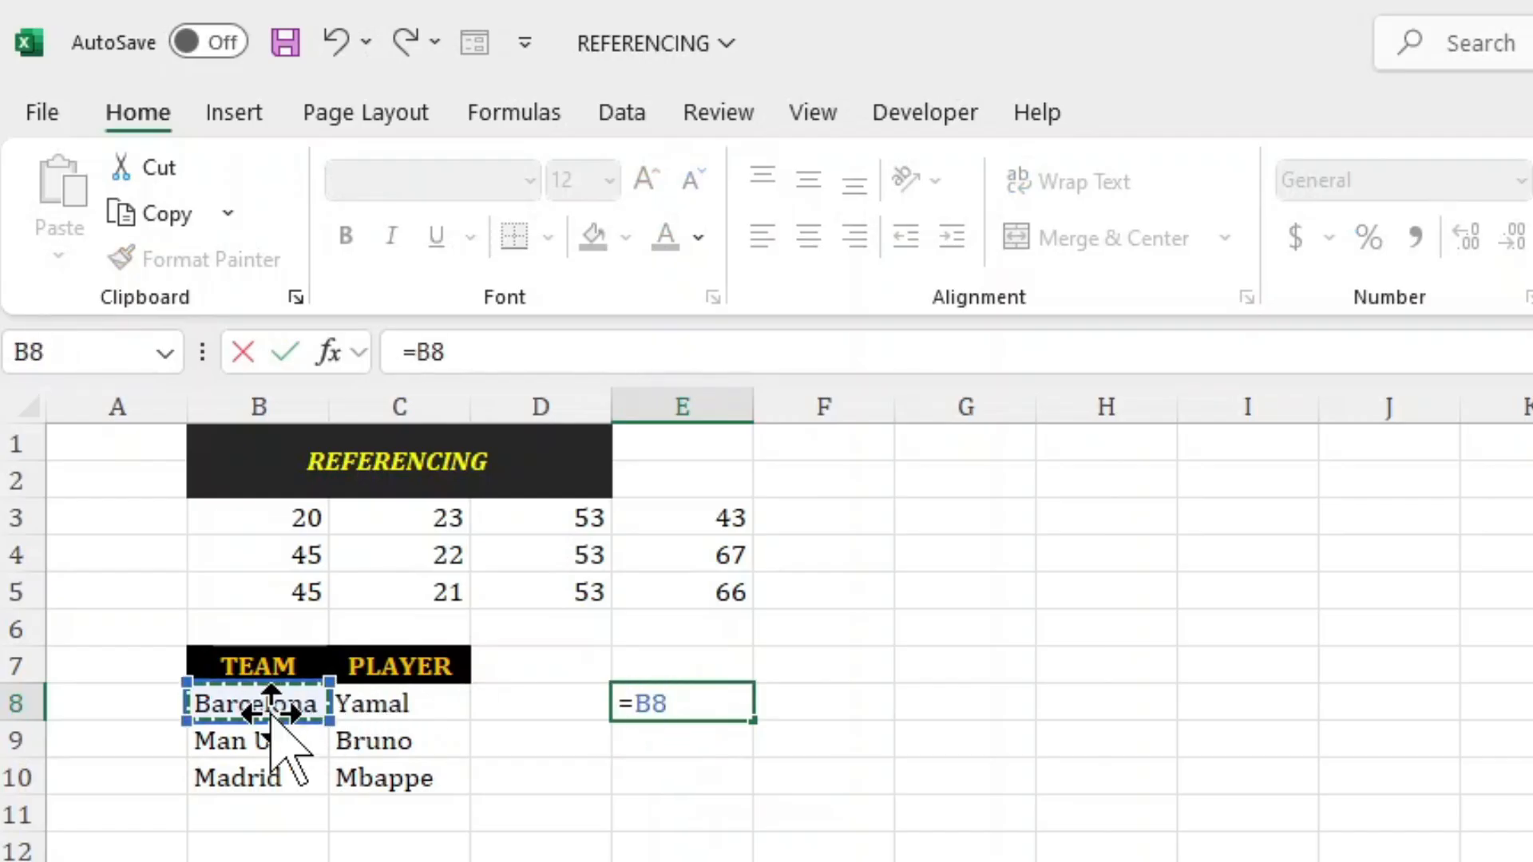
{"action": "key", "text": "Return"}
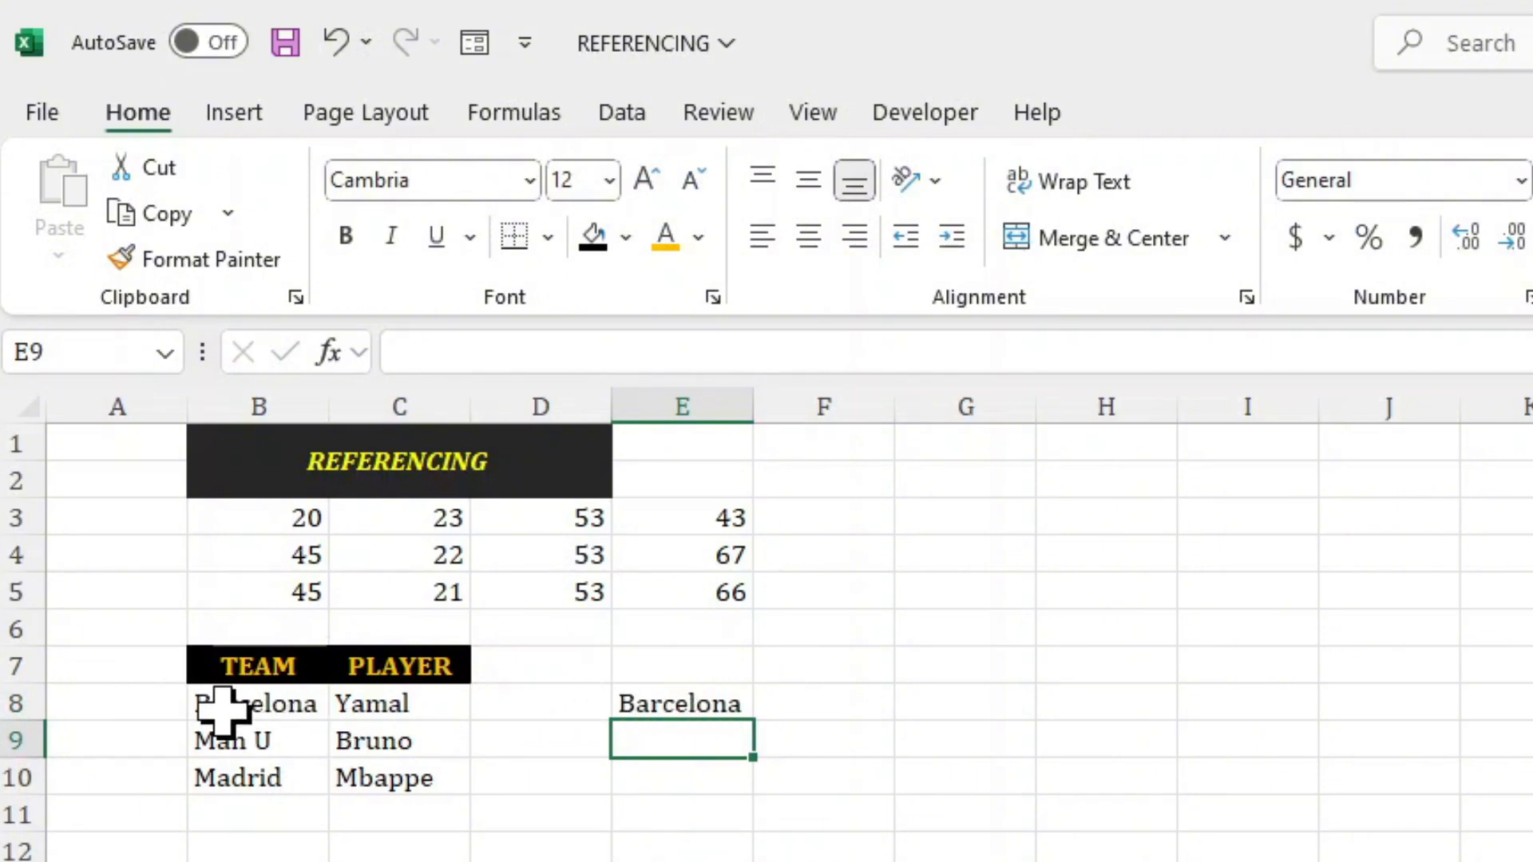
{"action": "left_click", "coordinate": [675, 706]}
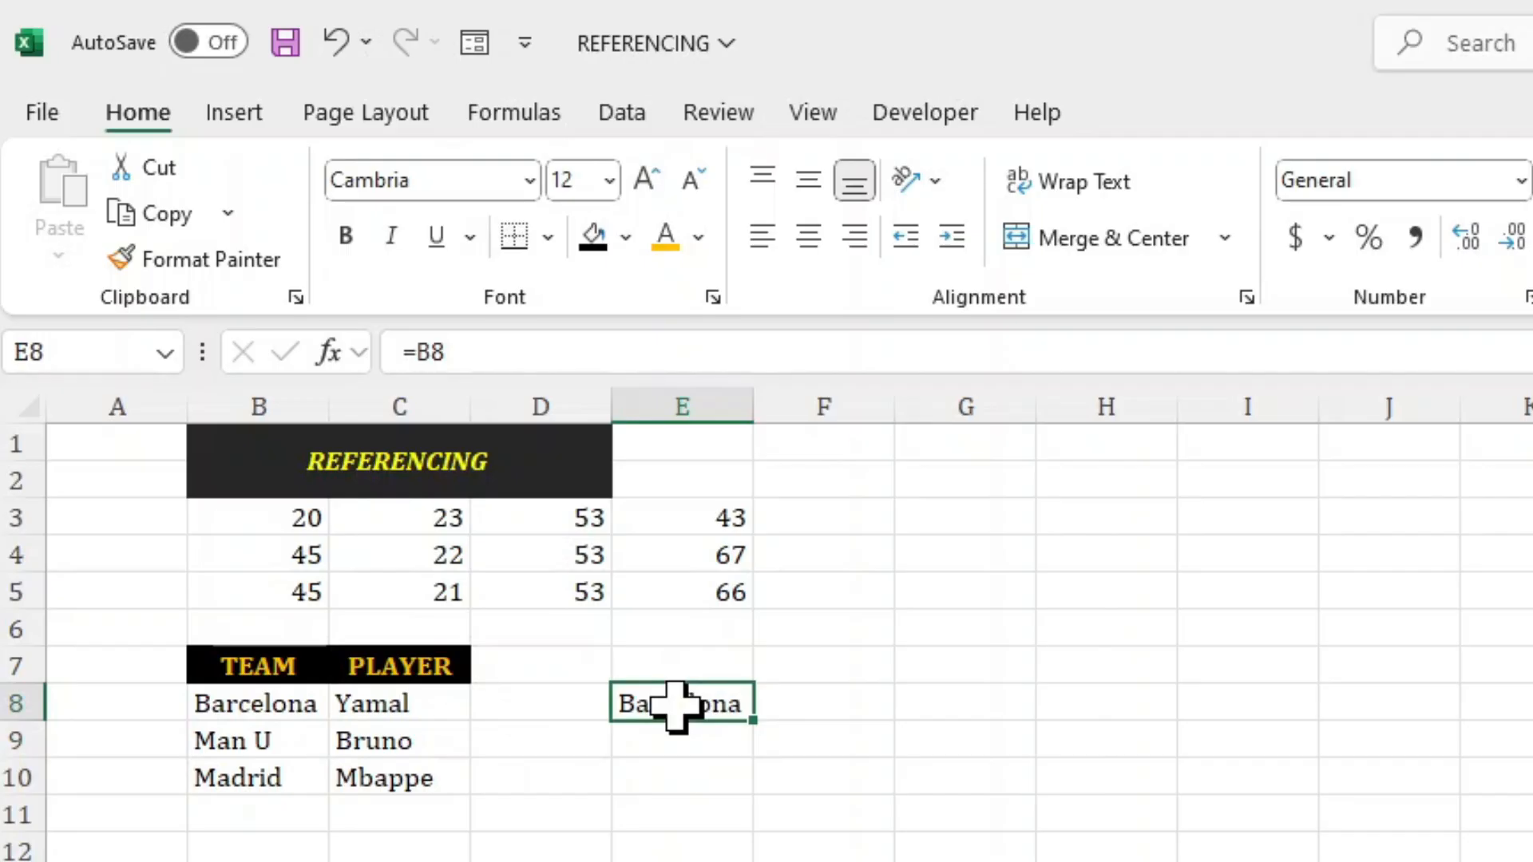
Fill the reference in E8 across to F8 and down to row 10 to reproduce the team and player entries.
{"action": "left_click", "coordinate": [802, 701]}
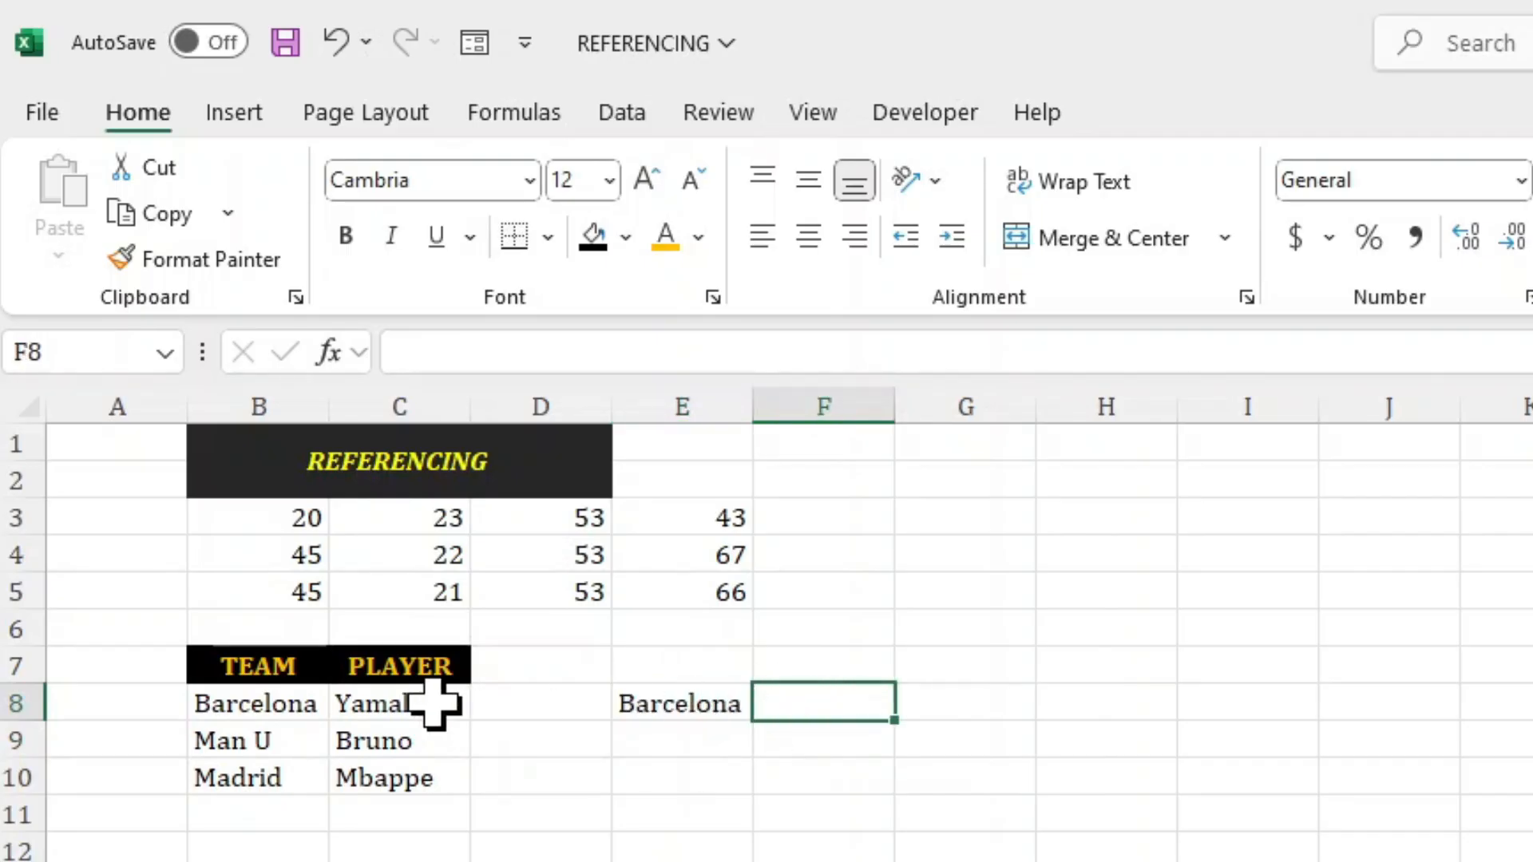
{"action": "left_click", "coordinate": [649, 704]}
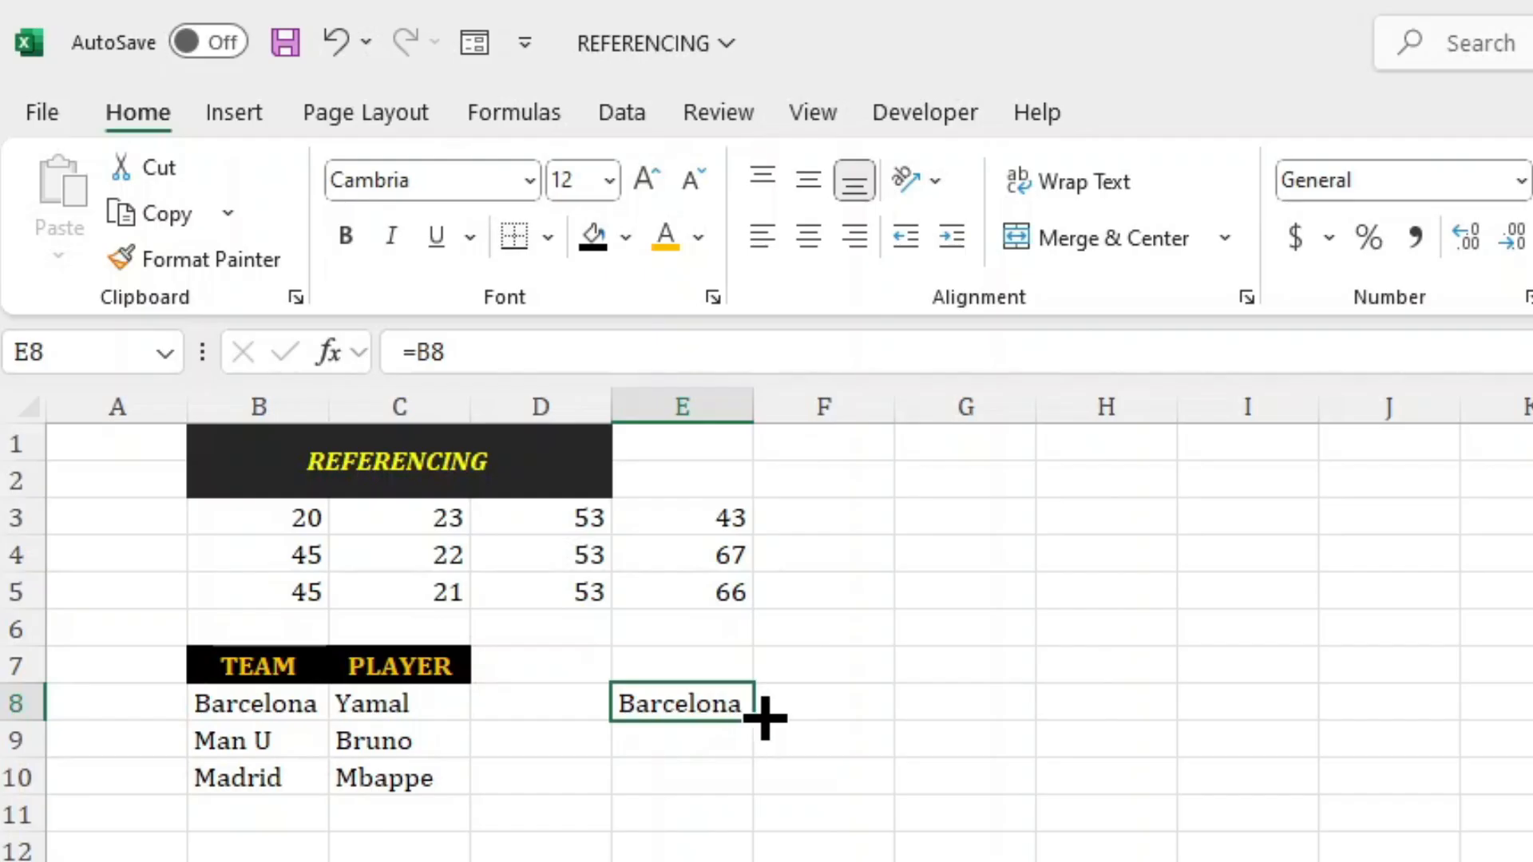
{"action": "left_click_drag", "start_coordinate": [765, 717], "coordinate": [852, 722]}
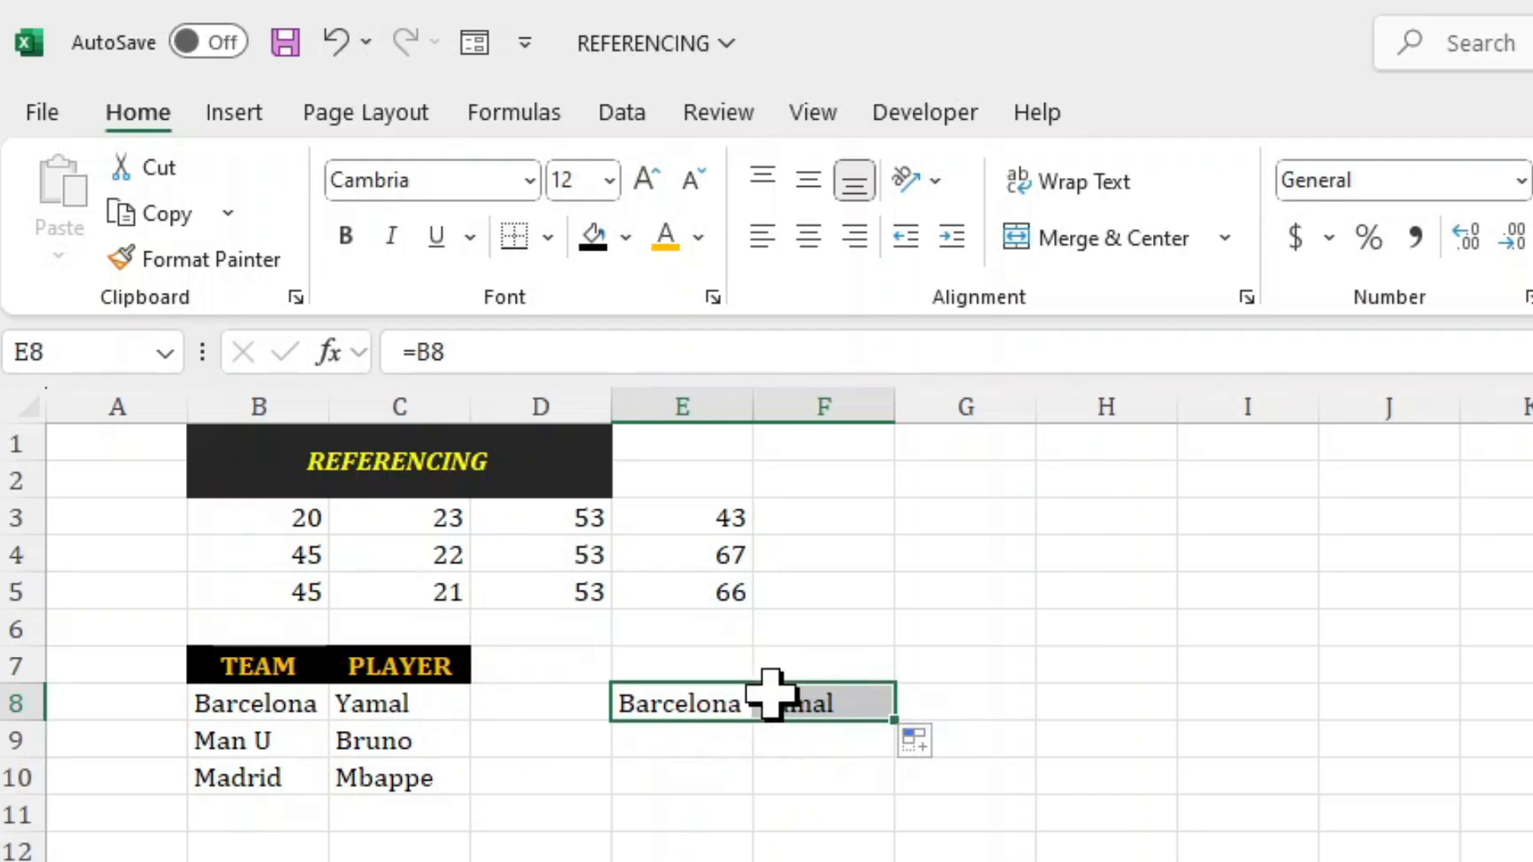
{"action": "left_click_drag", "start_coordinate": [893, 736], "coordinate": [890, 792]}
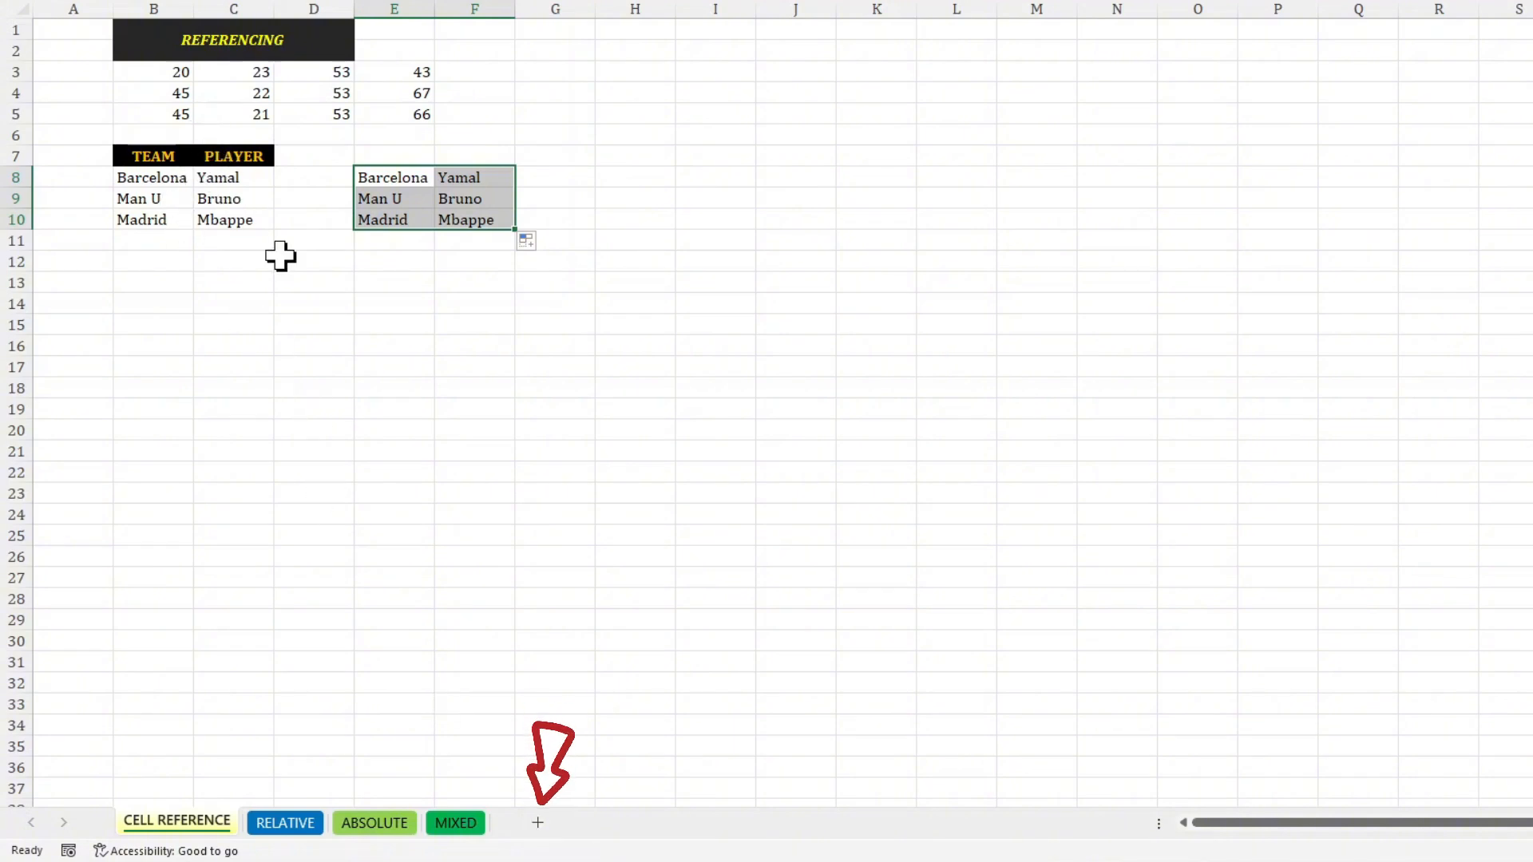
Add a new sheet and enter the formula ='CELL REFERENCE'!B7 in its cell B3 to reference the TEAM header.
{"action": "left_click", "coordinate": [538, 823]}
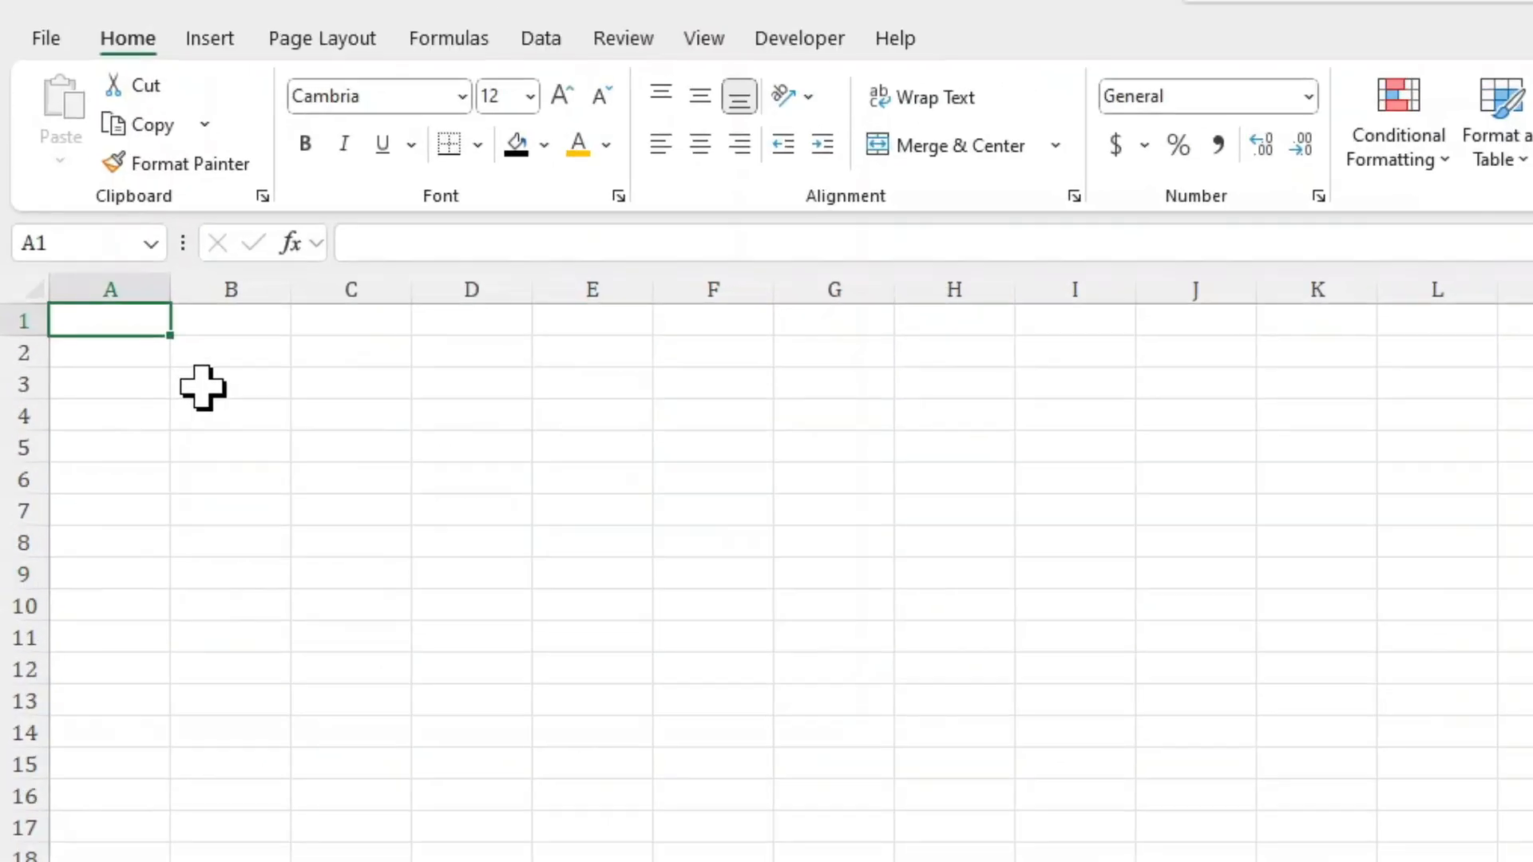
{"action": "left_click", "coordinate": [133, 74]}
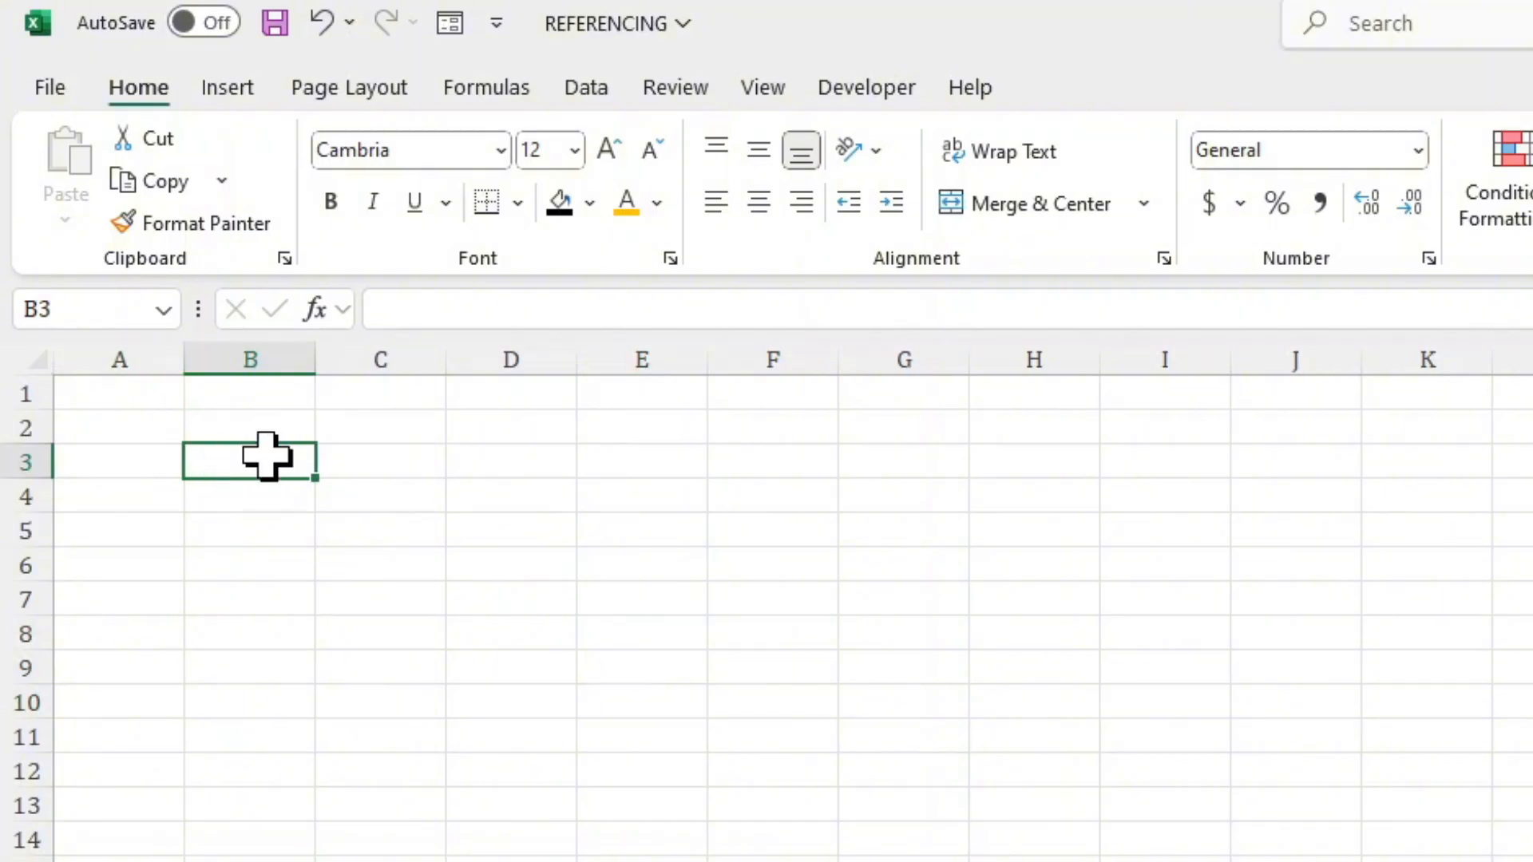
{"action": "type", "text": "="}
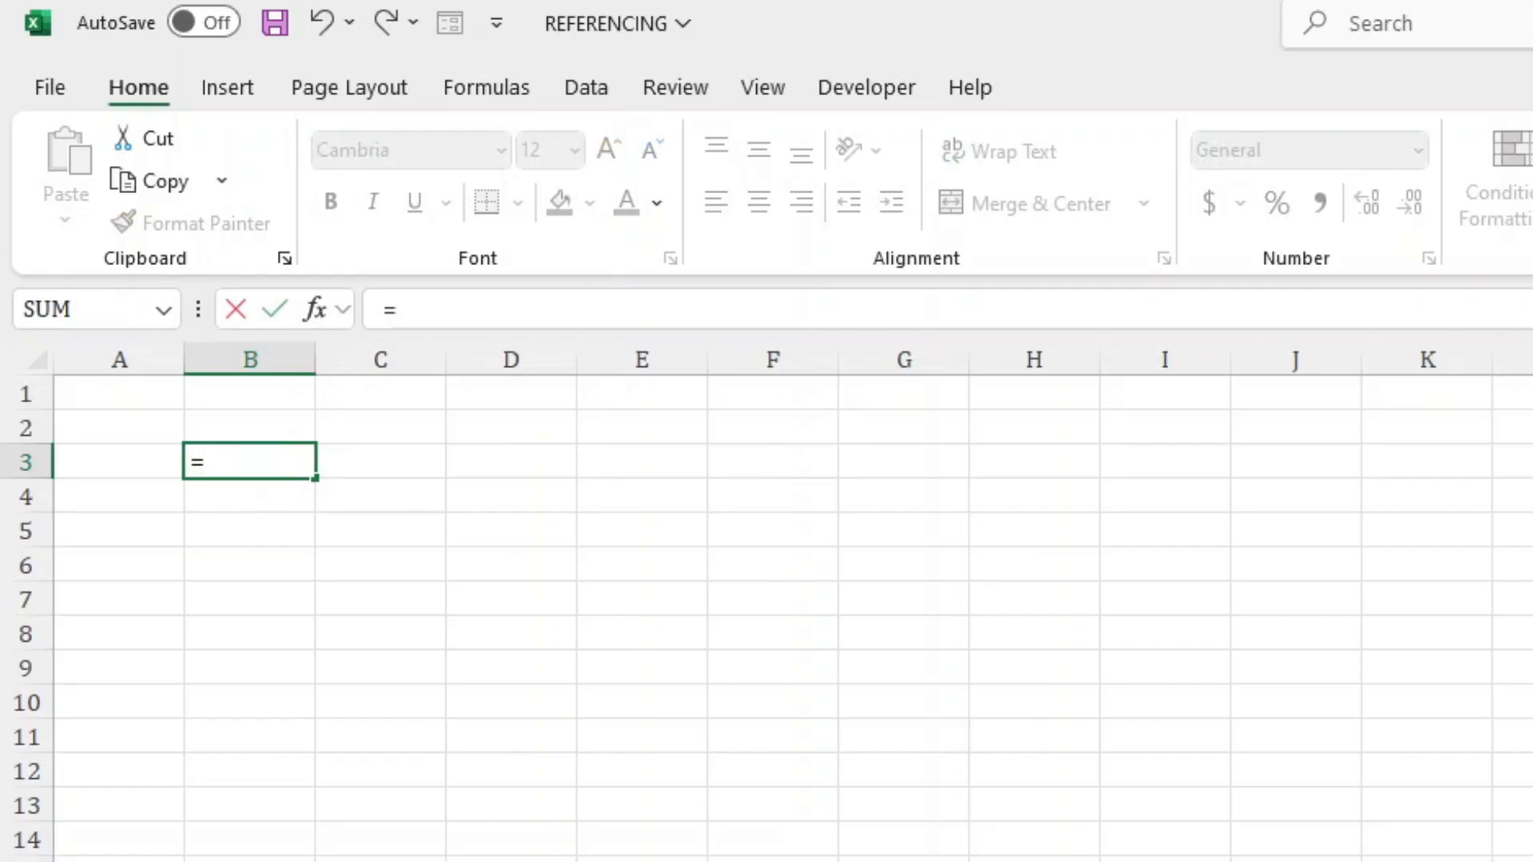
{"action": "key", "text": "ctrl+Page_Up"}
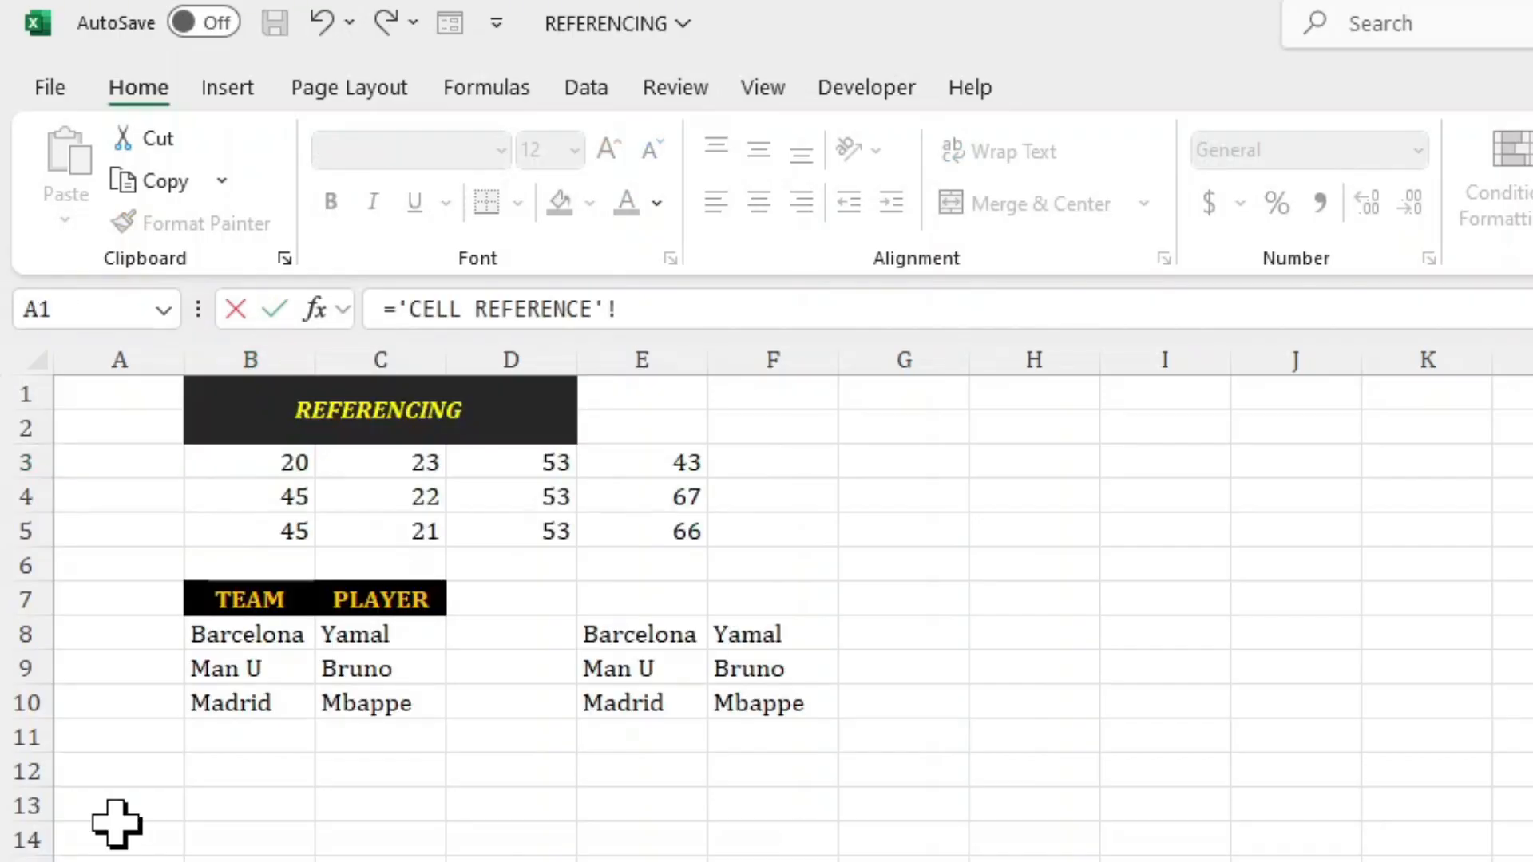
{"action": "left_click", "coordinate": [212, 601]}
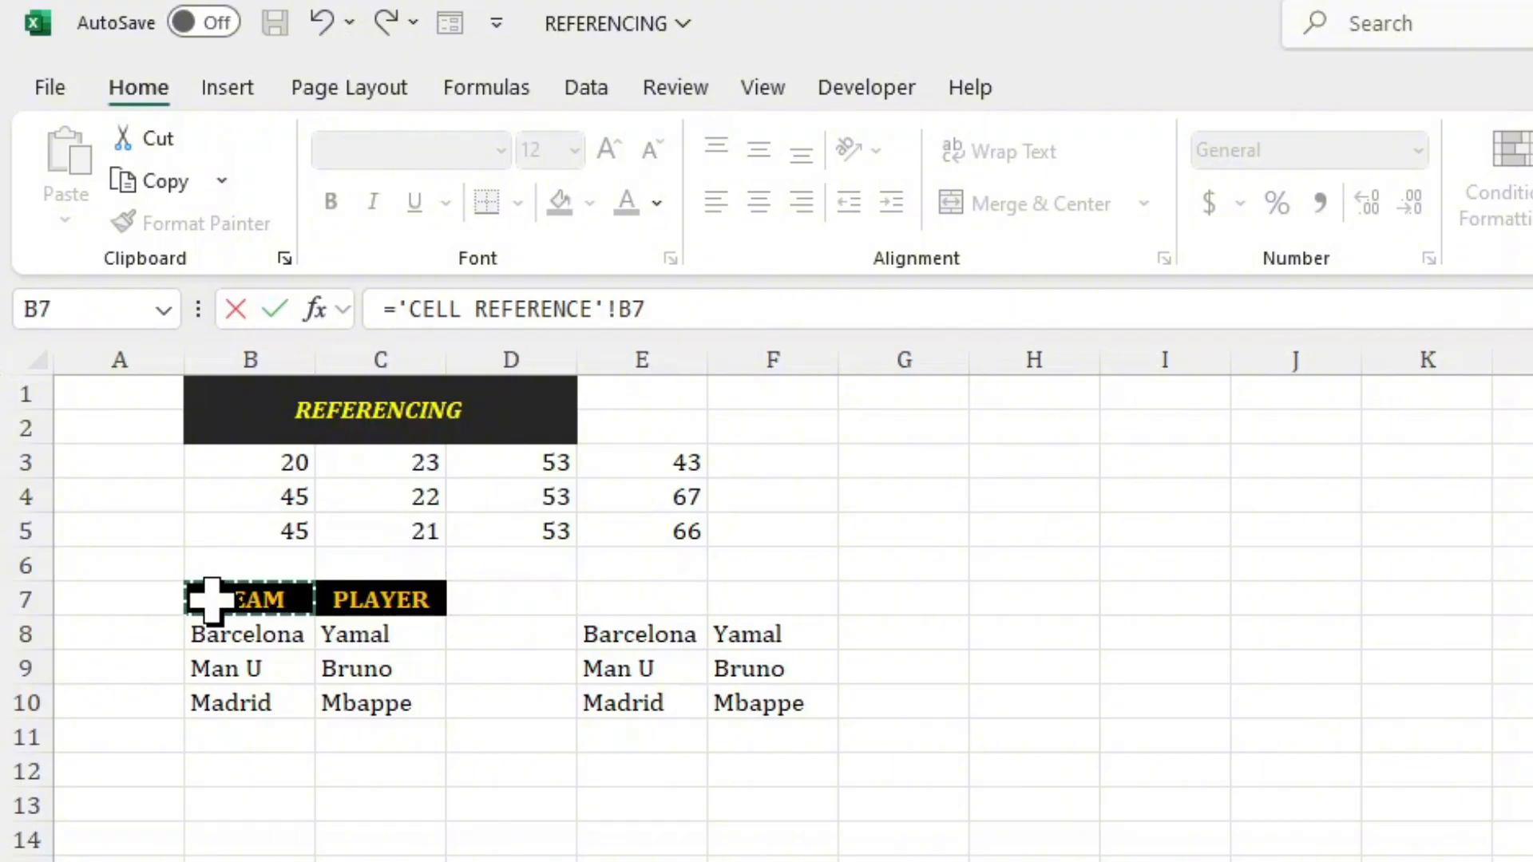
{"action": "key", "text": "Return"}
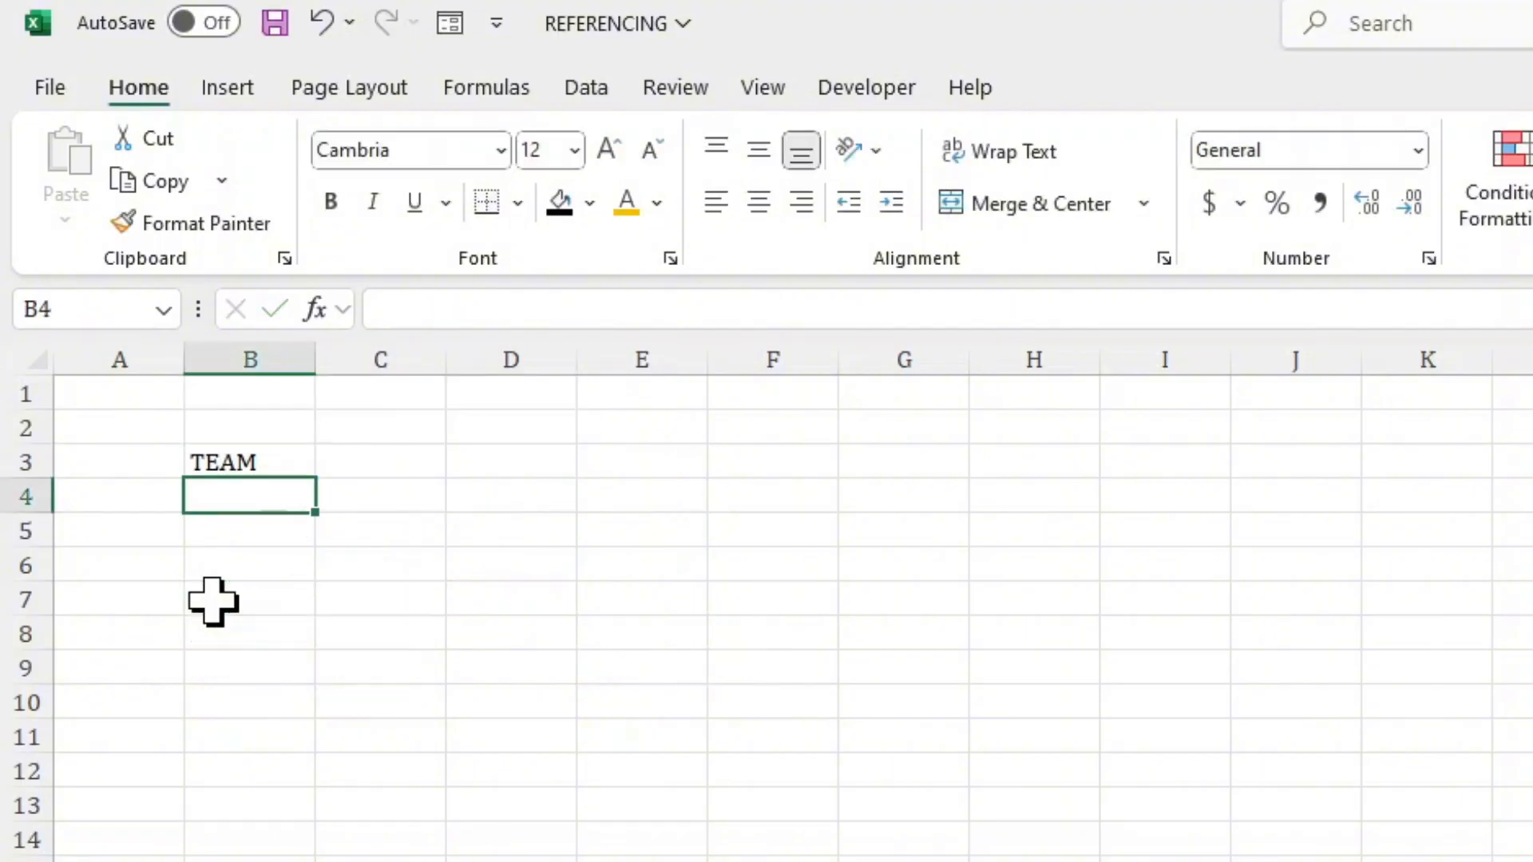
Fill the reference in B3 across to C3 and down to row 7, and clear the surplus cells B7:C7.
{"action": "left_click", "coordinate": [209, 454]}
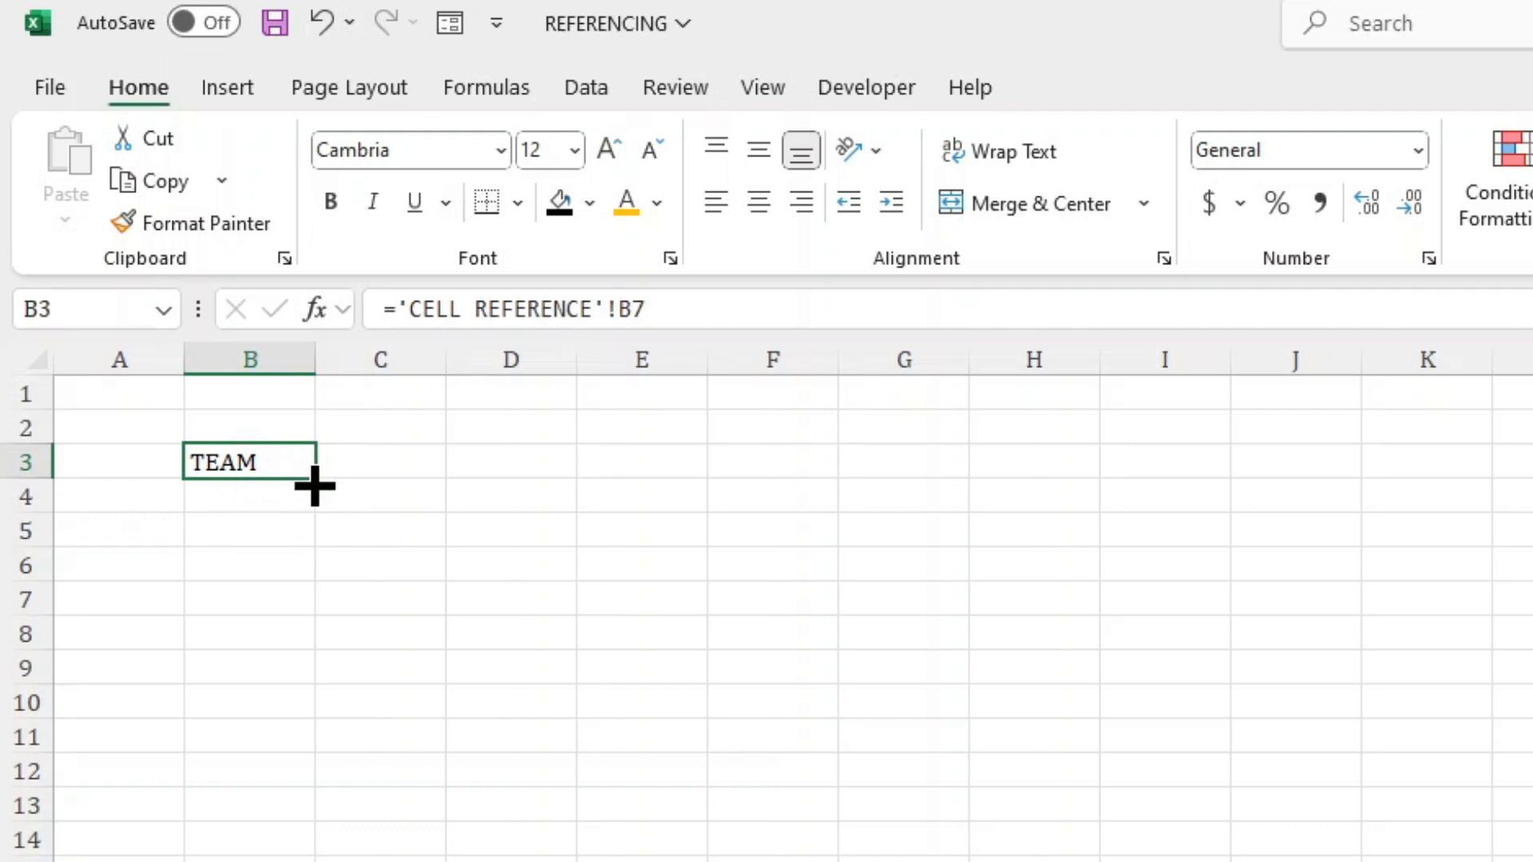
{"action": "left_click_drag", "start_coordinate": [361, 480], "coordinate": [416, 465]}
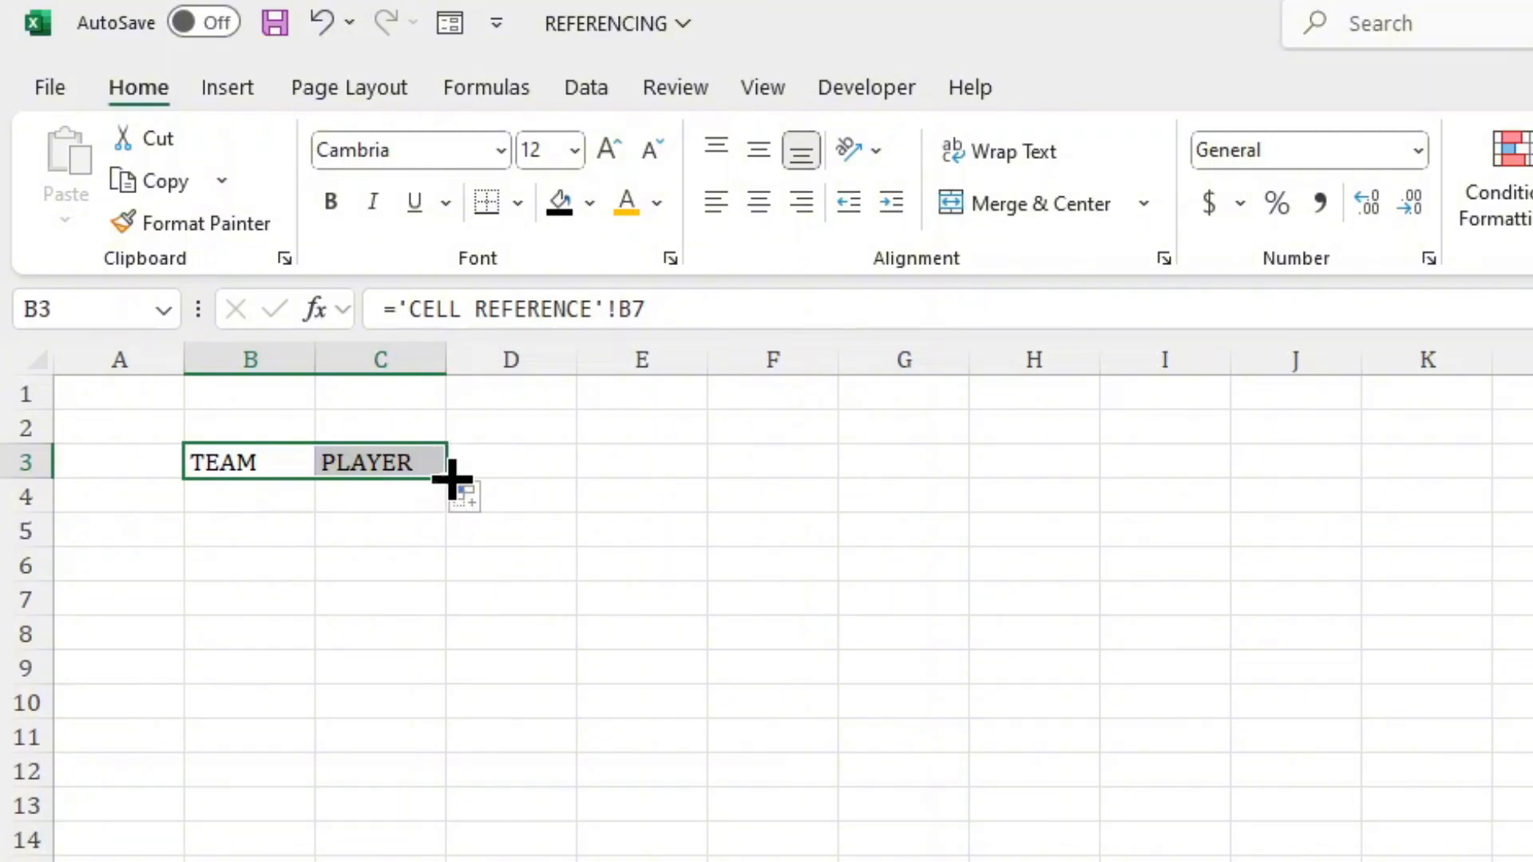
{"action": "left_click_drag", "start_coordinate": [452, 479], "coordinate": [458, 619]}
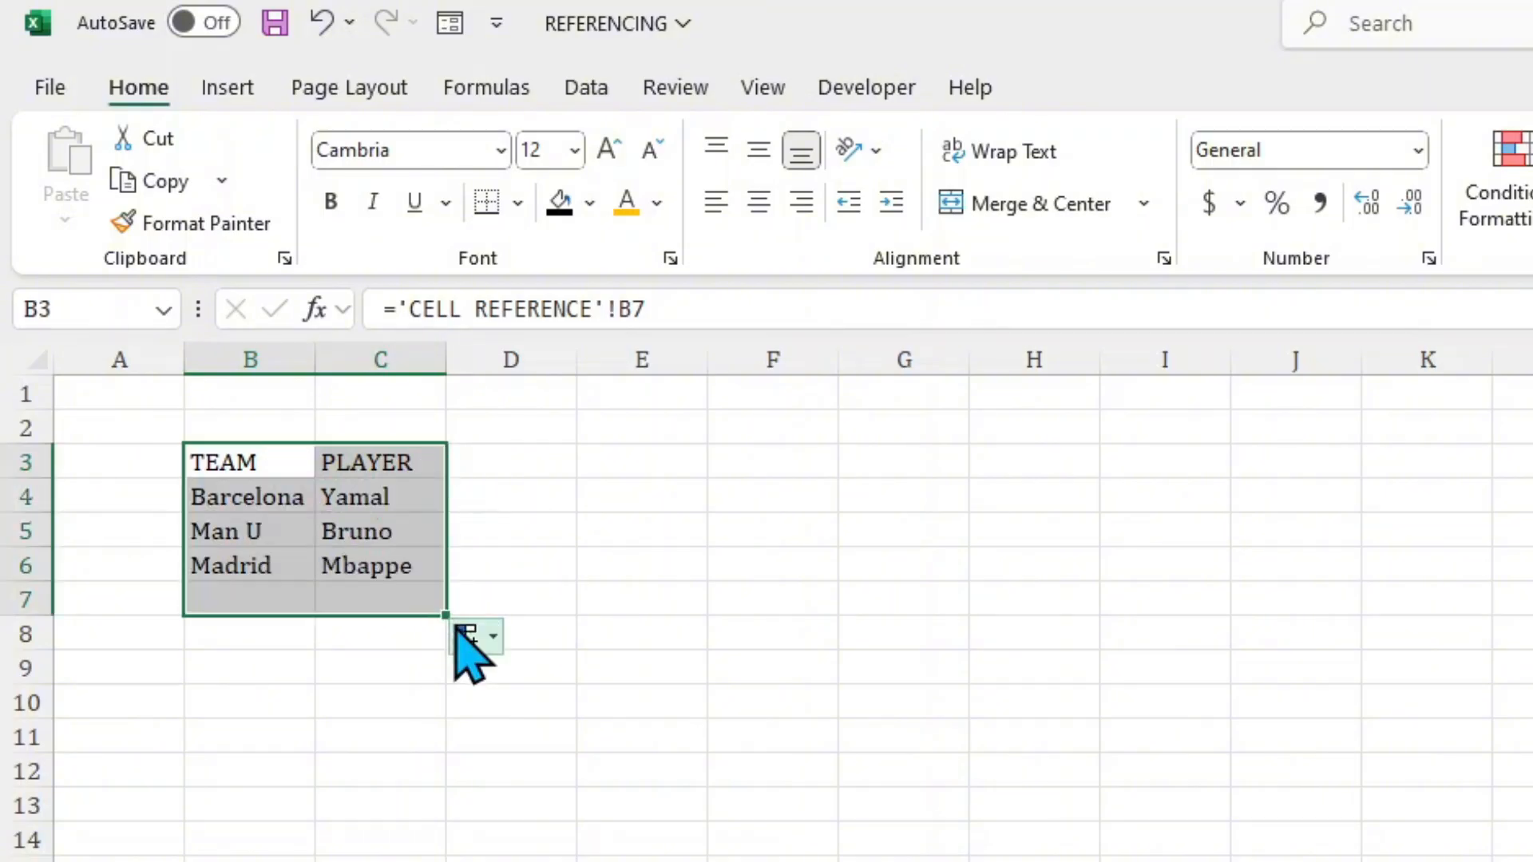
{"action": "left_click_drag", "start_coordinate": [289, 611], "coordinate": [361, 597]}
{"action": "key", "text": "Delete"}
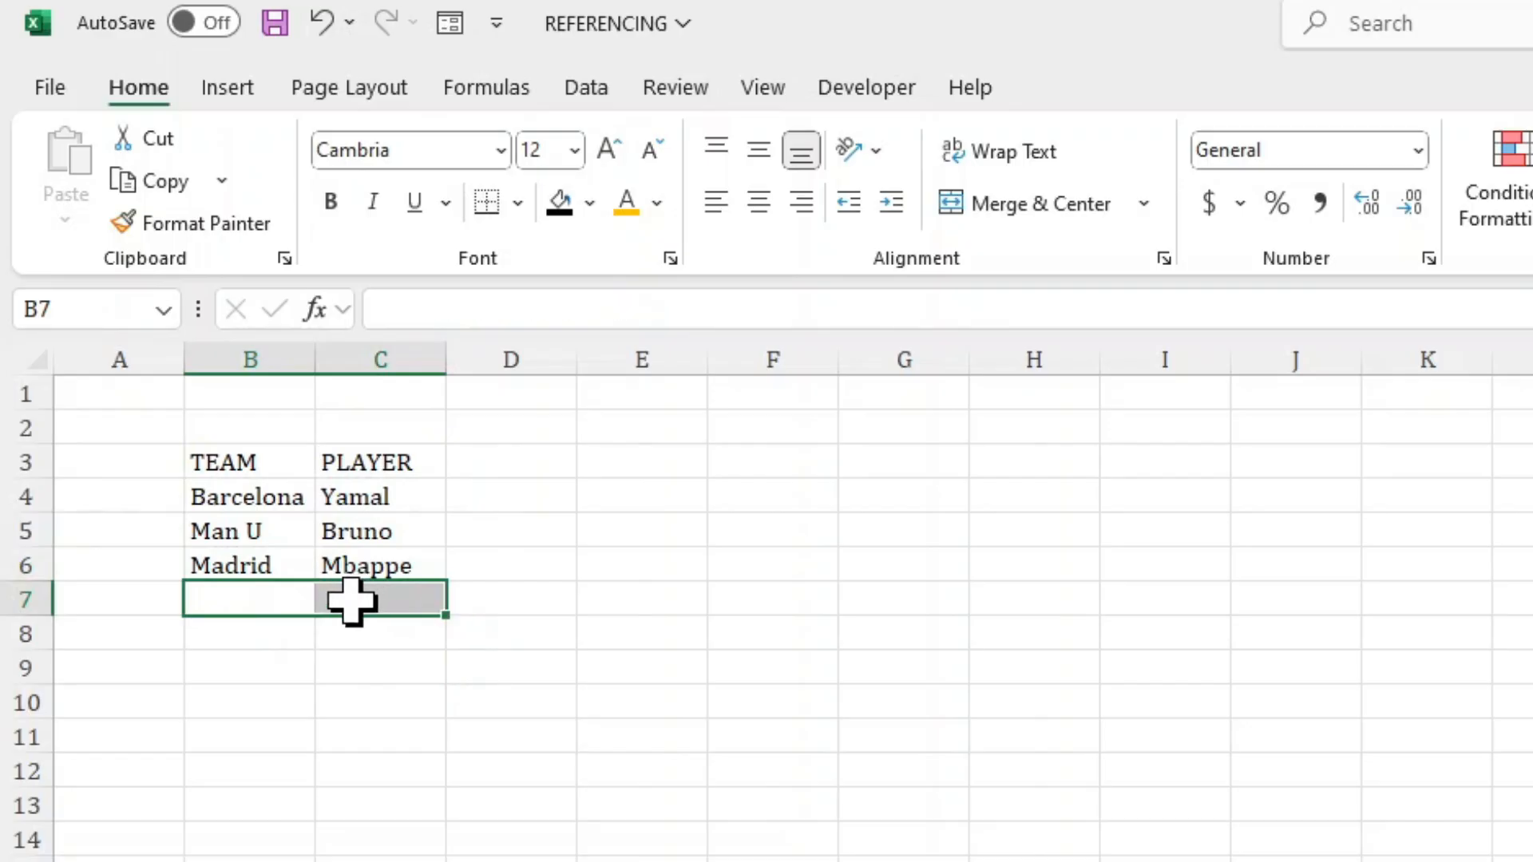
Replace the Man U player in C9 of the CELL REFERENCE sheet with Cunha and check the linked entry on the new sheet.
{"action": "left_click", "coordinate": [222, 560]}
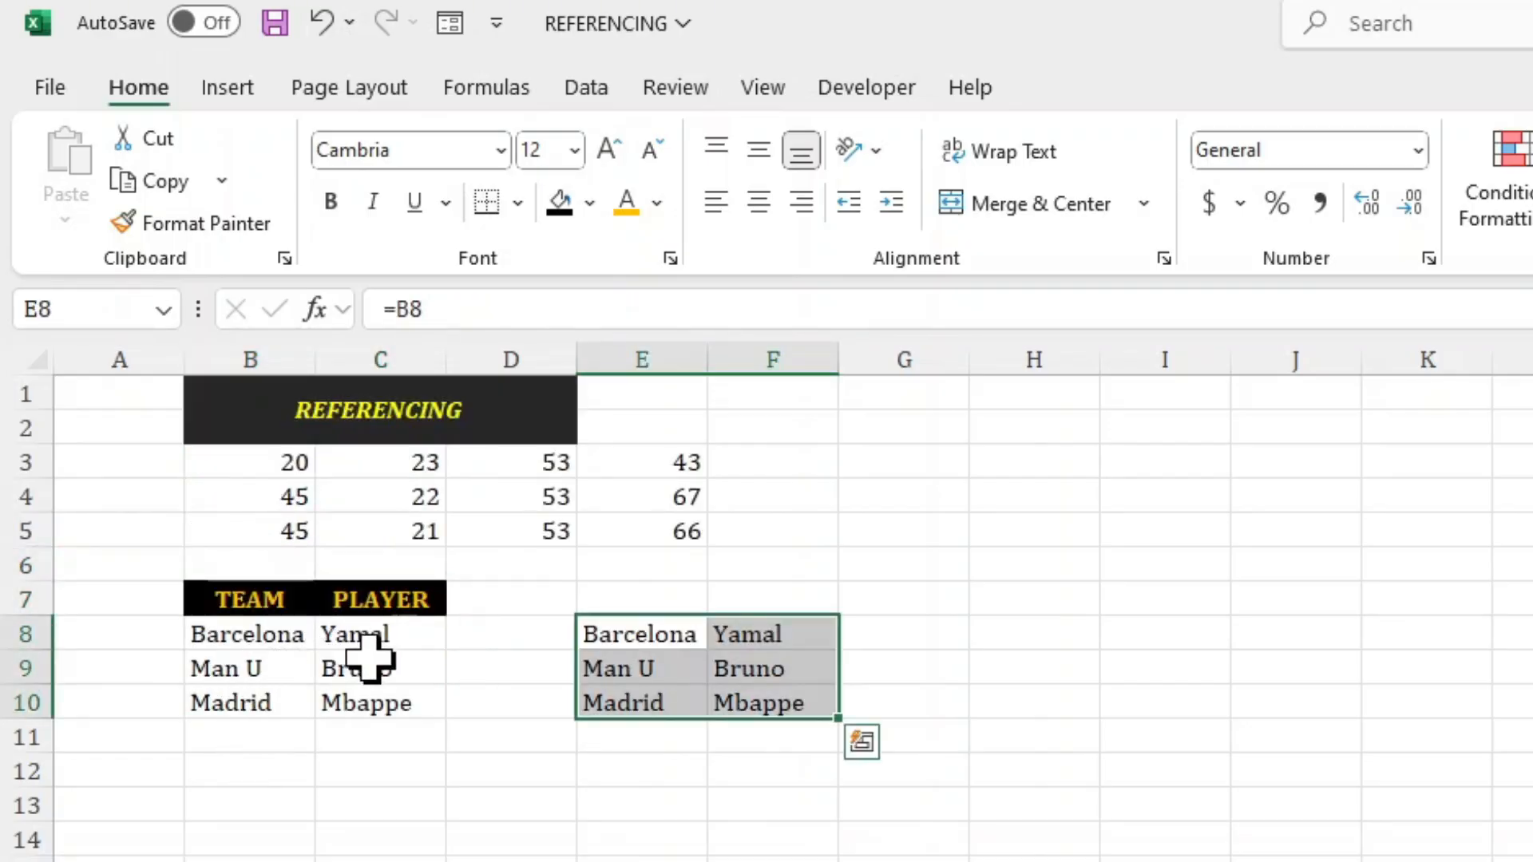
{"action": "left_click", "coordinate": [376, 674]}
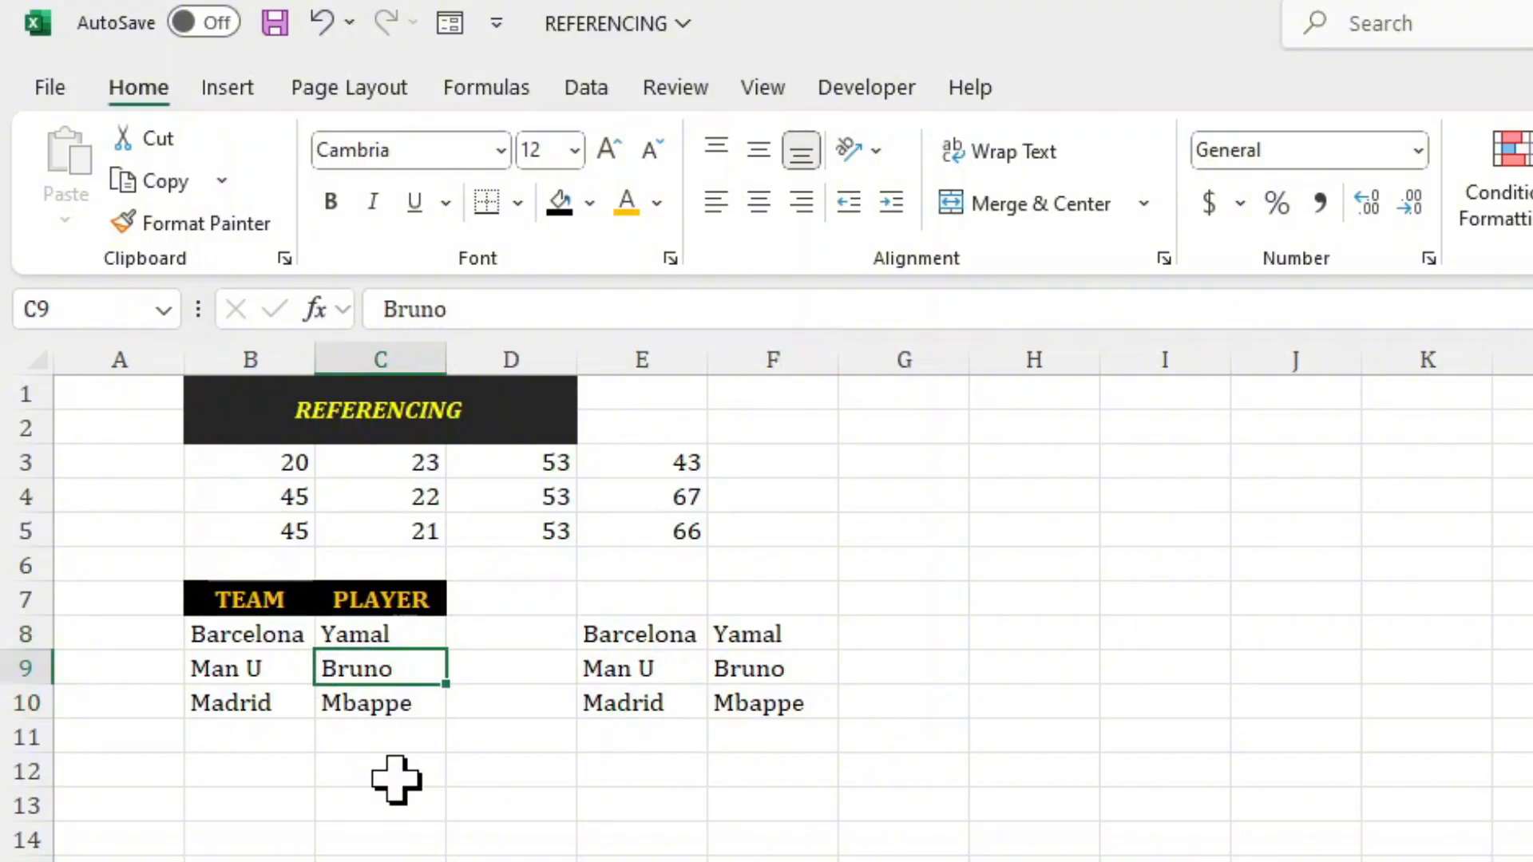
{"action": "key", "text": "Delete"}
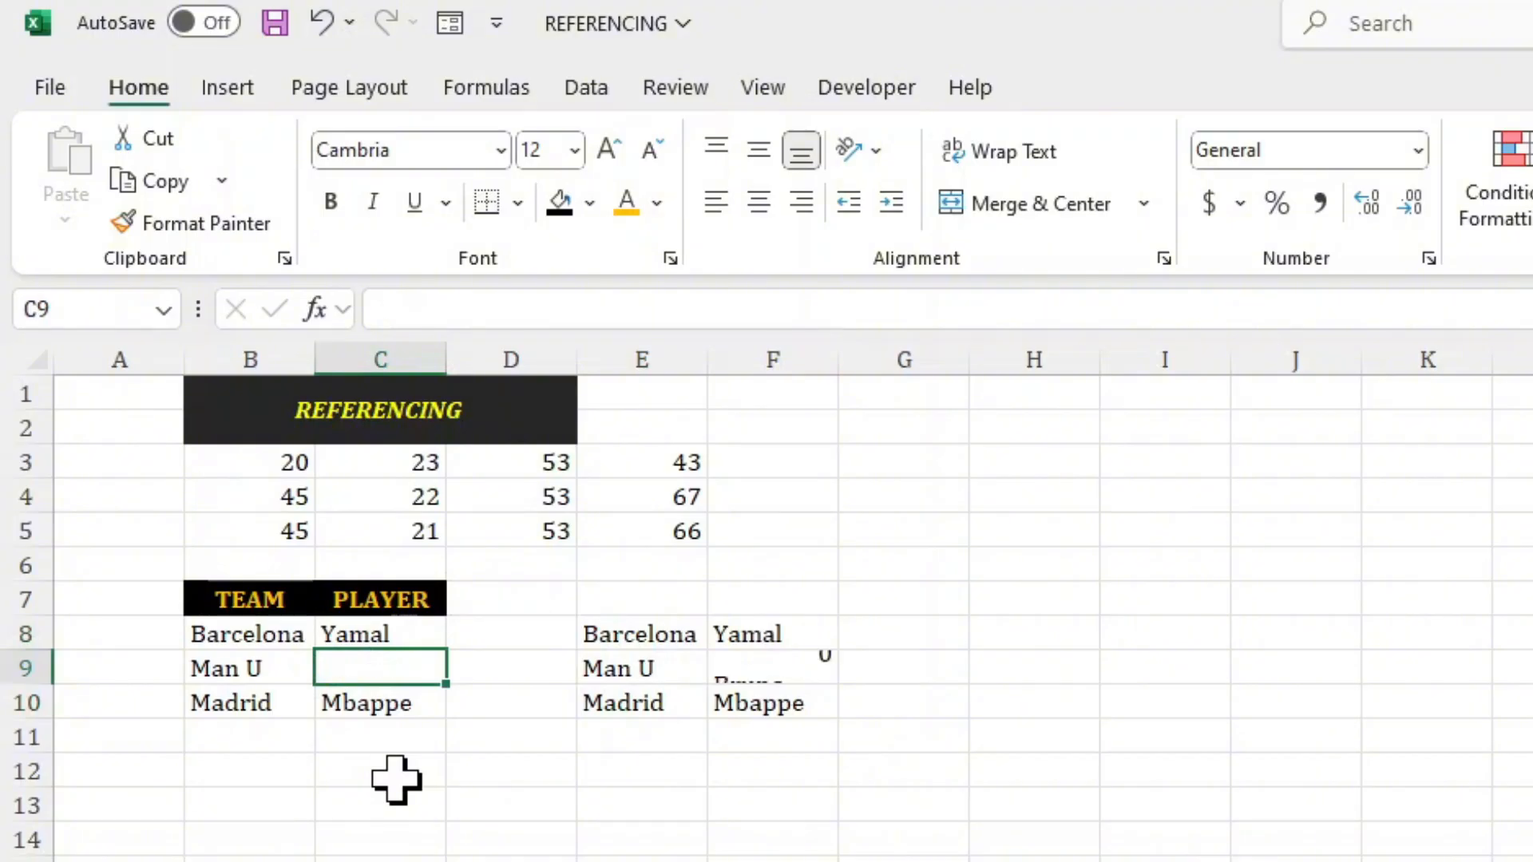
{"action": "type", "text": "Cunha"}
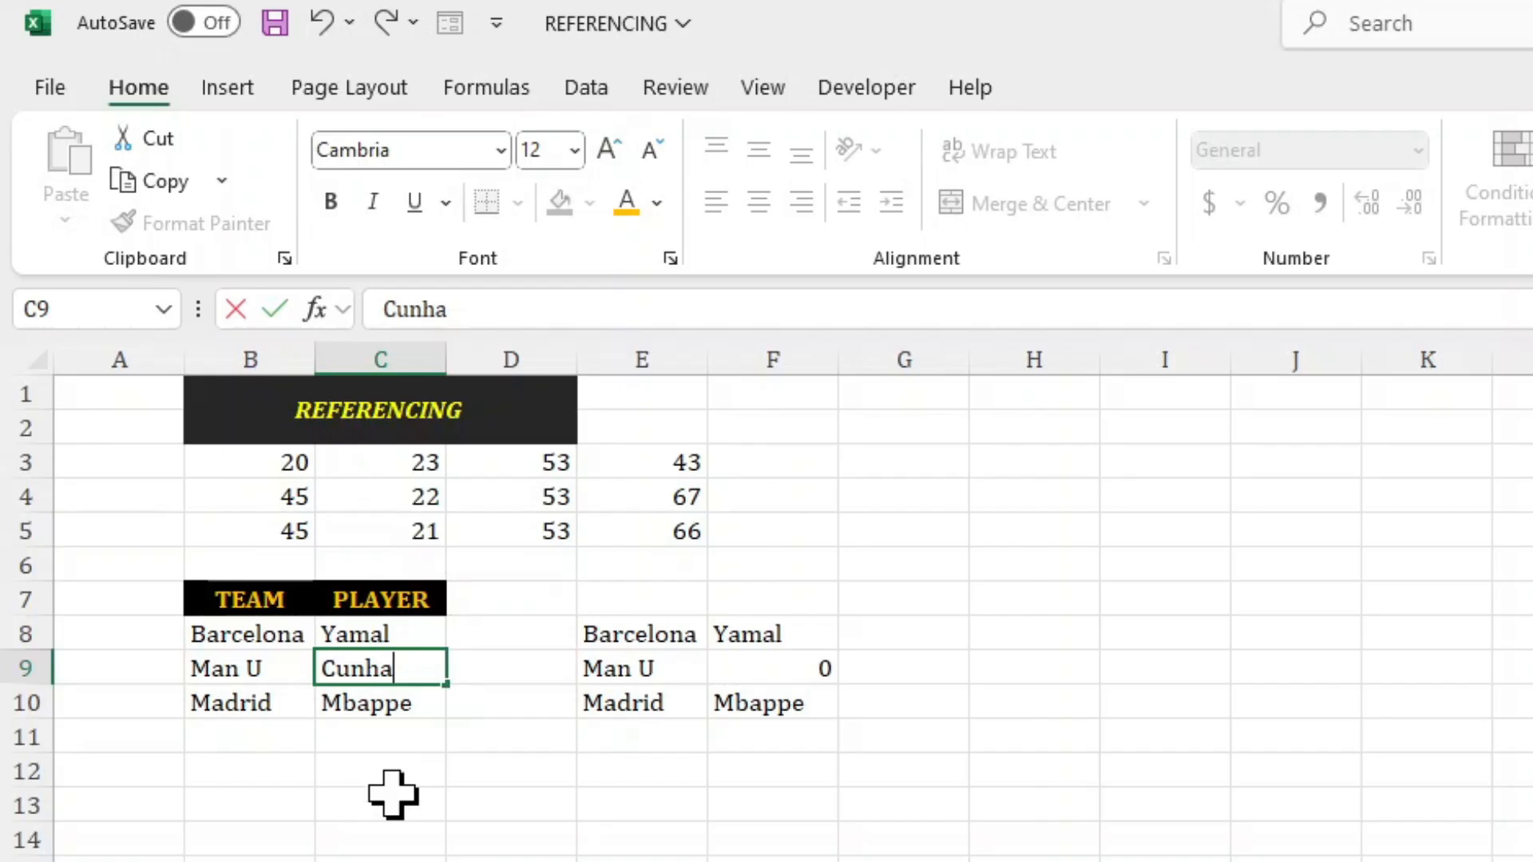
{"action": "key", "text": "Return"}
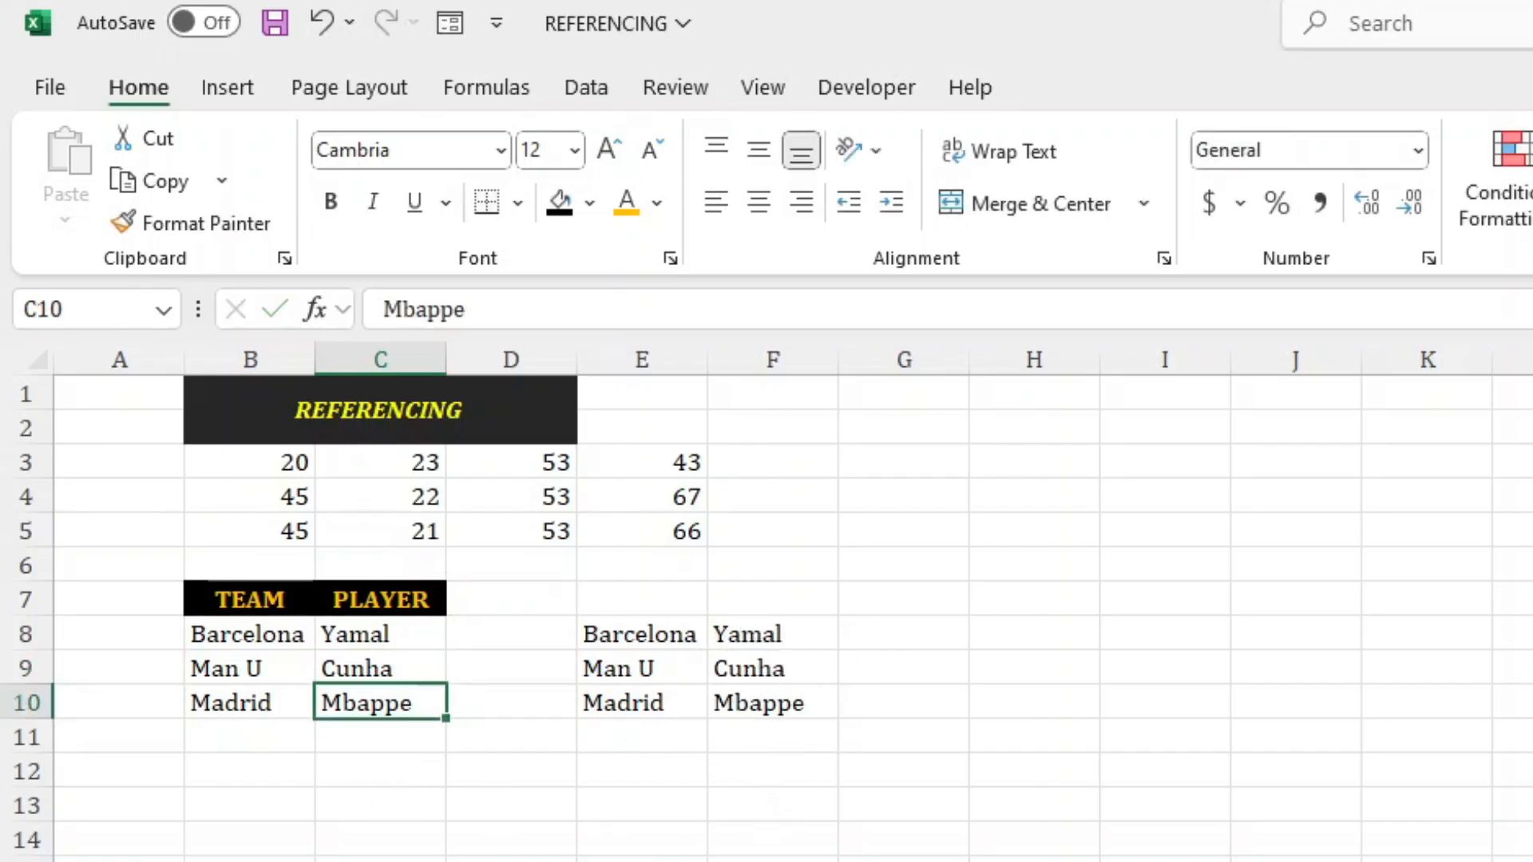
{"action": "key", "text": "ctrl+Page_Down"}
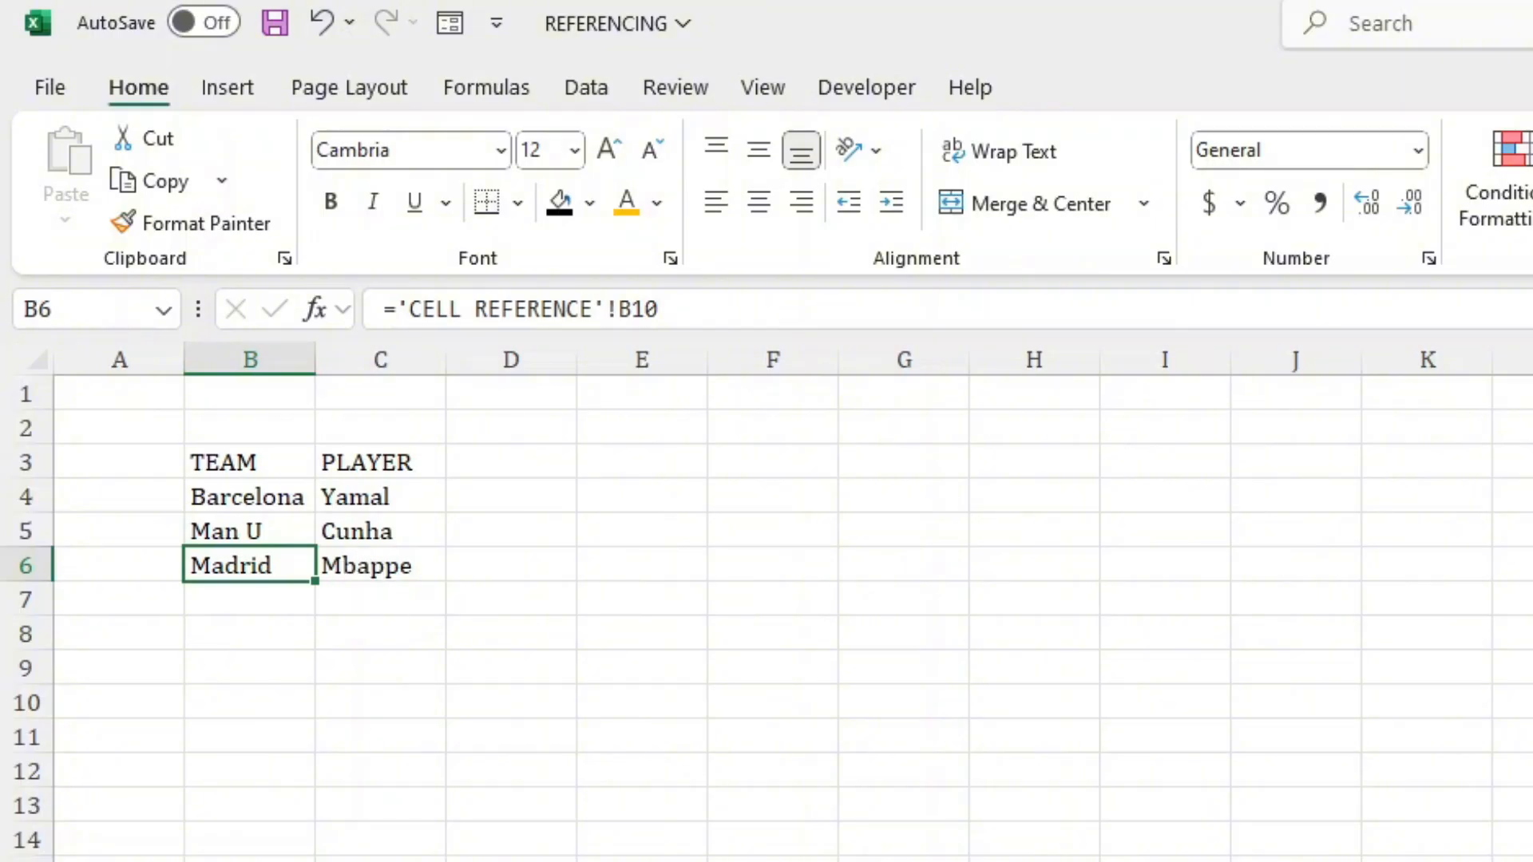
{"action": "key", "text": "ctrl+Page_Up"}
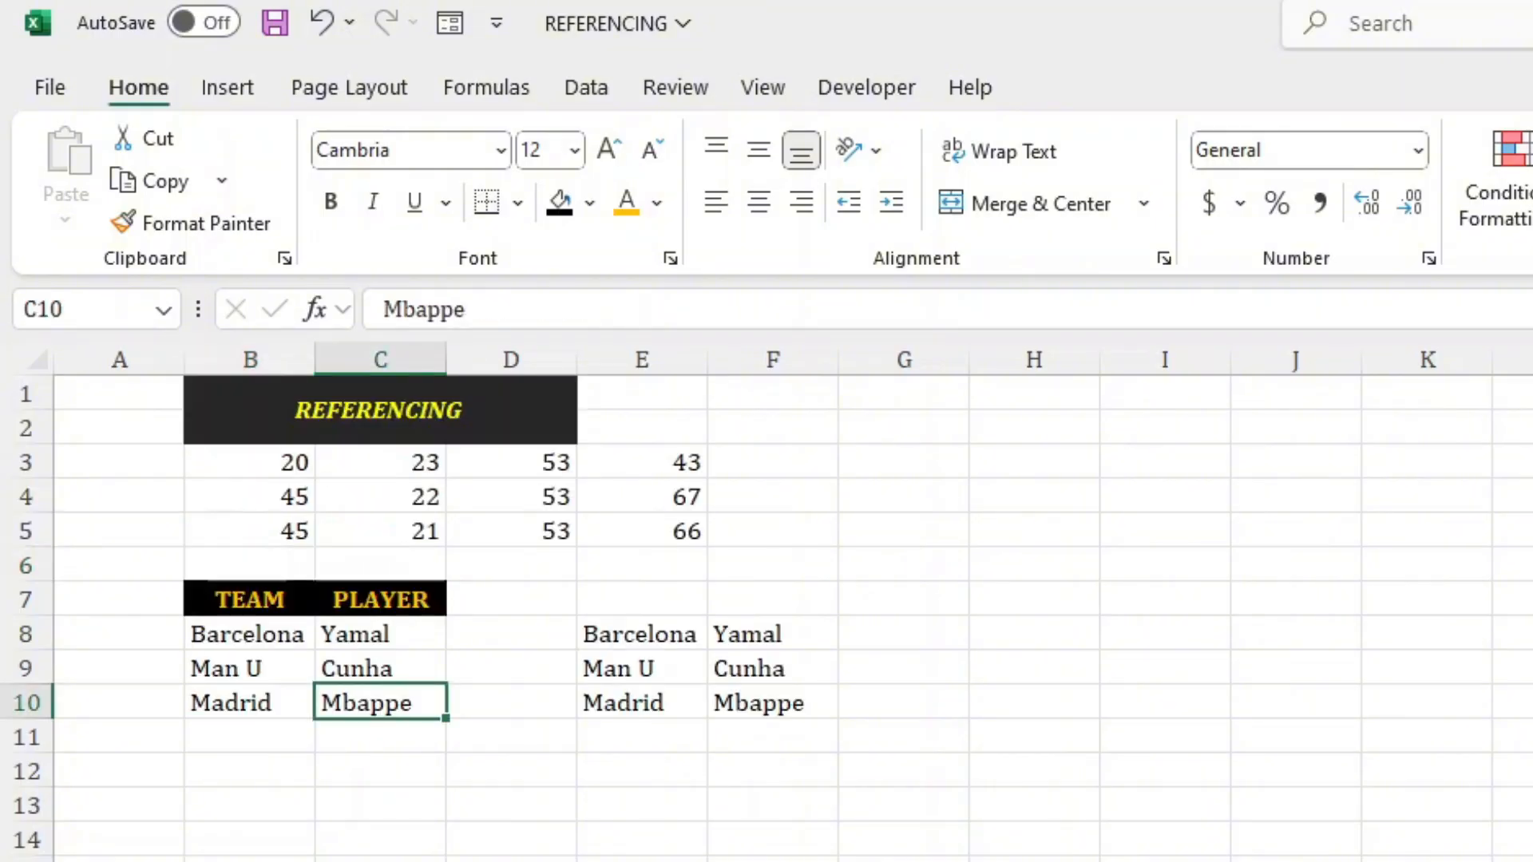
Enter the formula =B3+C3 in cell D3 of the RELATIVE sheet.
{"action": "left_click", "coordinate": [357, 770]}
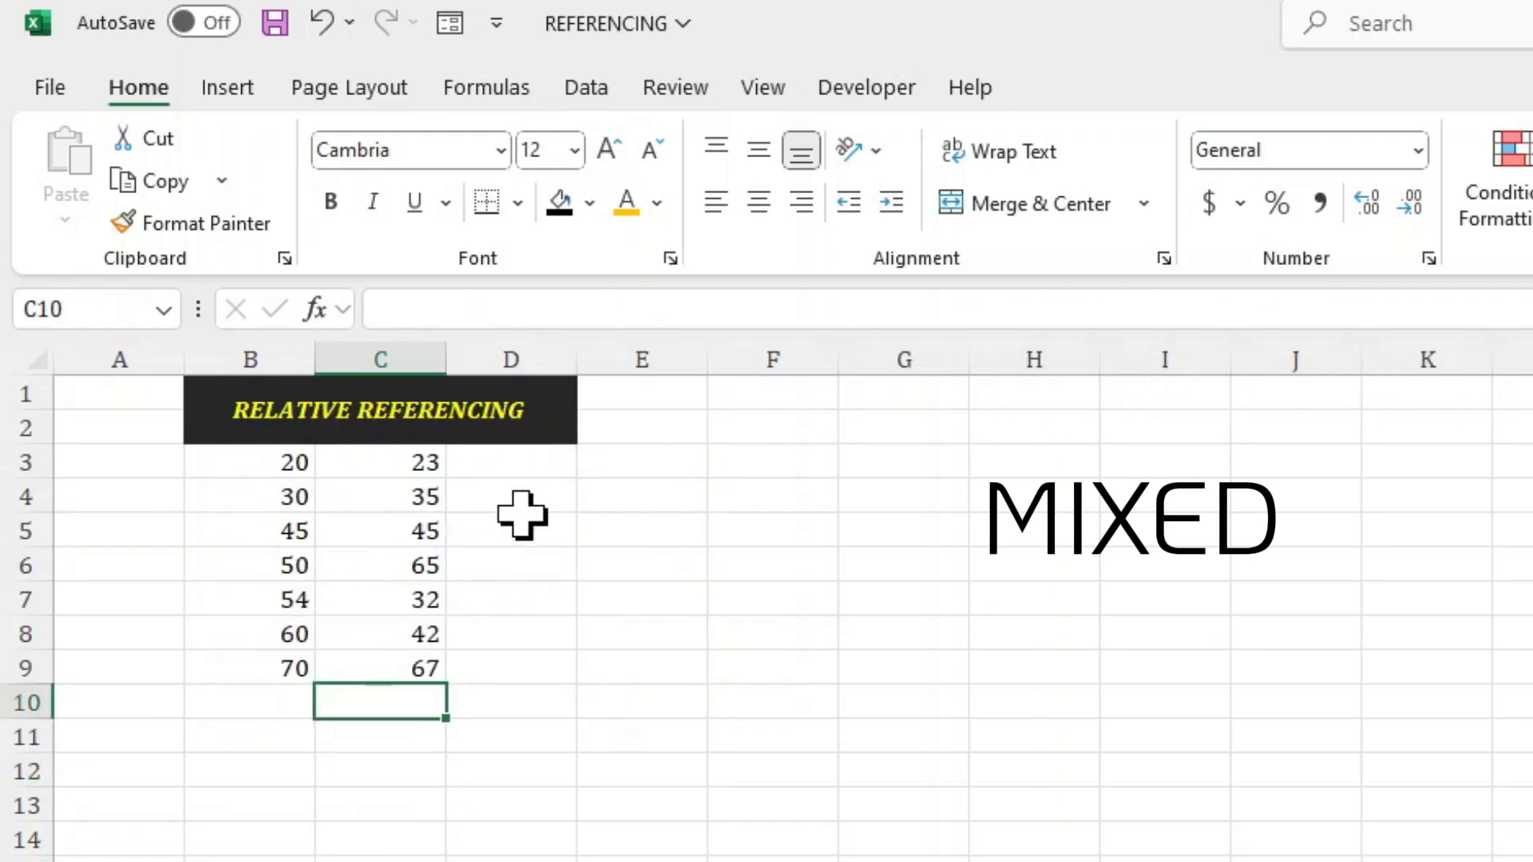
{"action": "left_click", "coordinate": [528, 459]}
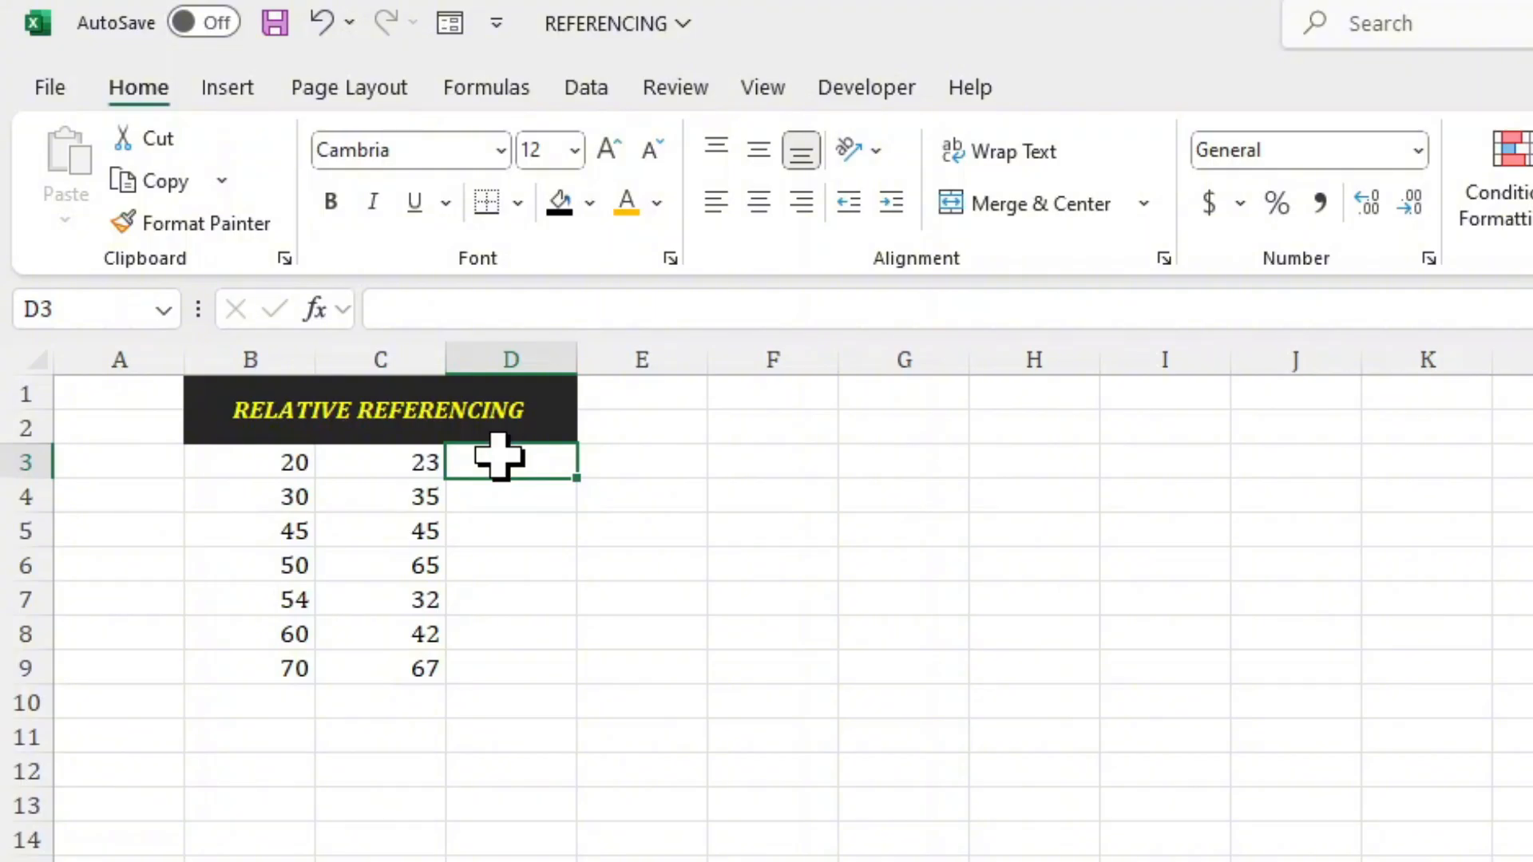
{"action": "type", "text": "="}
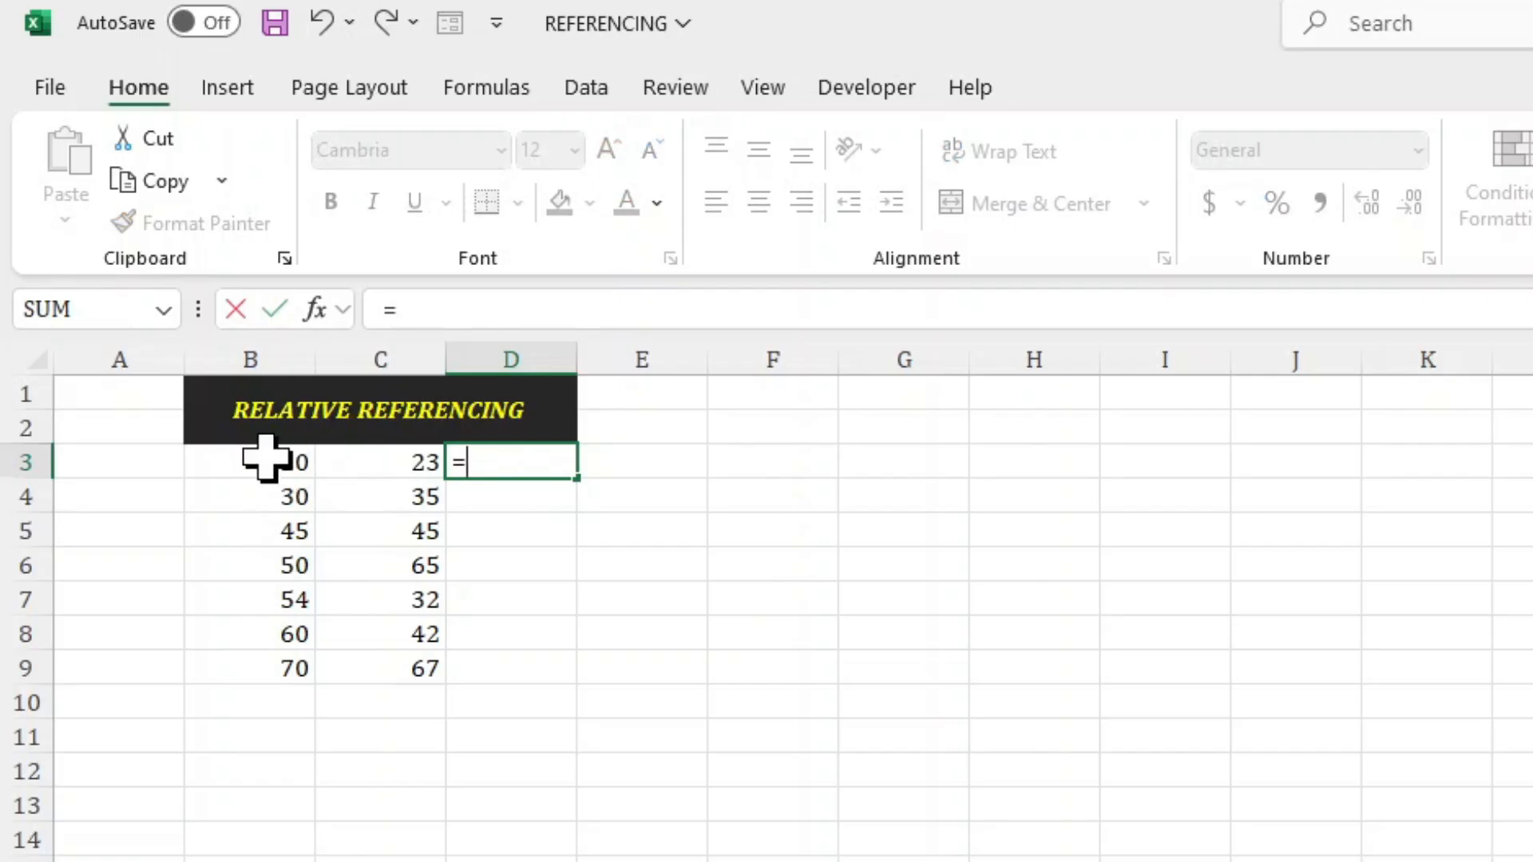
{"action": "left_click", "coordinate": [266, 459]}
{"action": "type", "text": "+"}
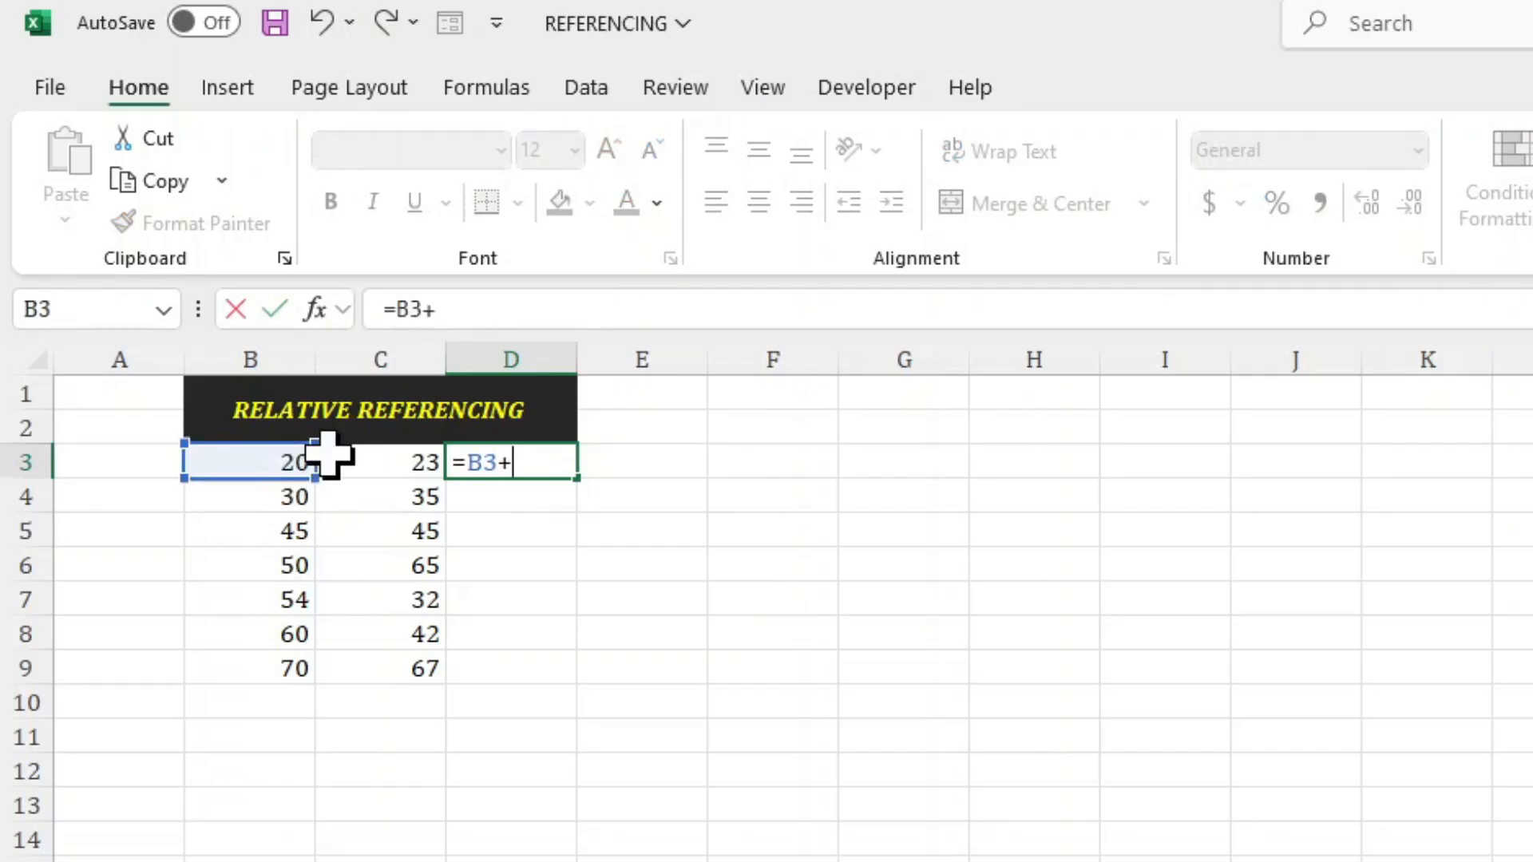
{"action": "left_click", "coordinate": [375, 456]}
{"action": "key", "text": "Return"}
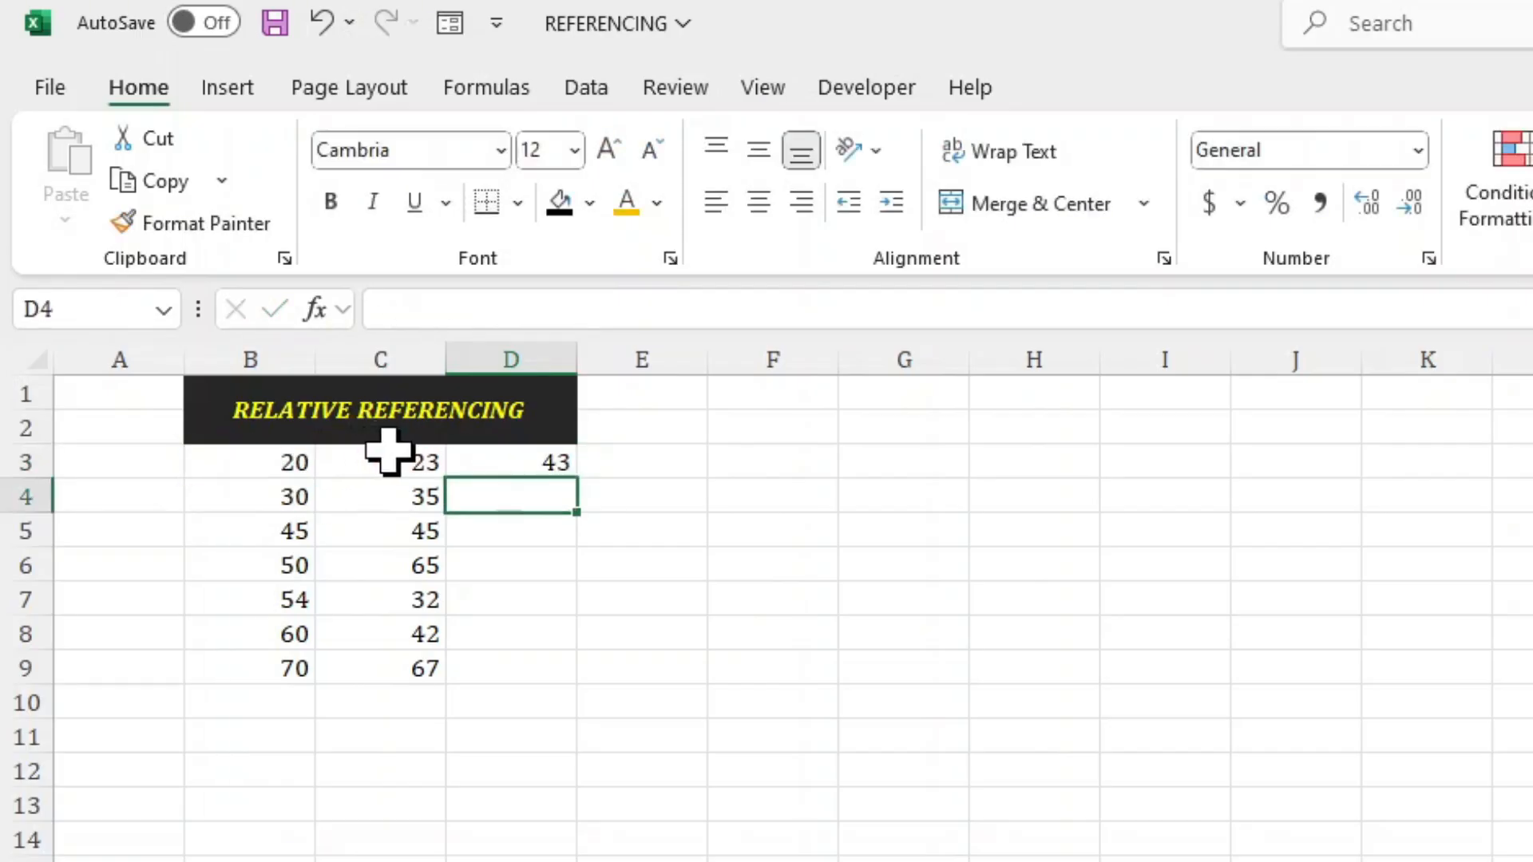
Fill the formula in D3 down to D9 and check the copied formulas in D5, D6 and D8.
{"action": "left_click", "coordinate": [548, 462]}
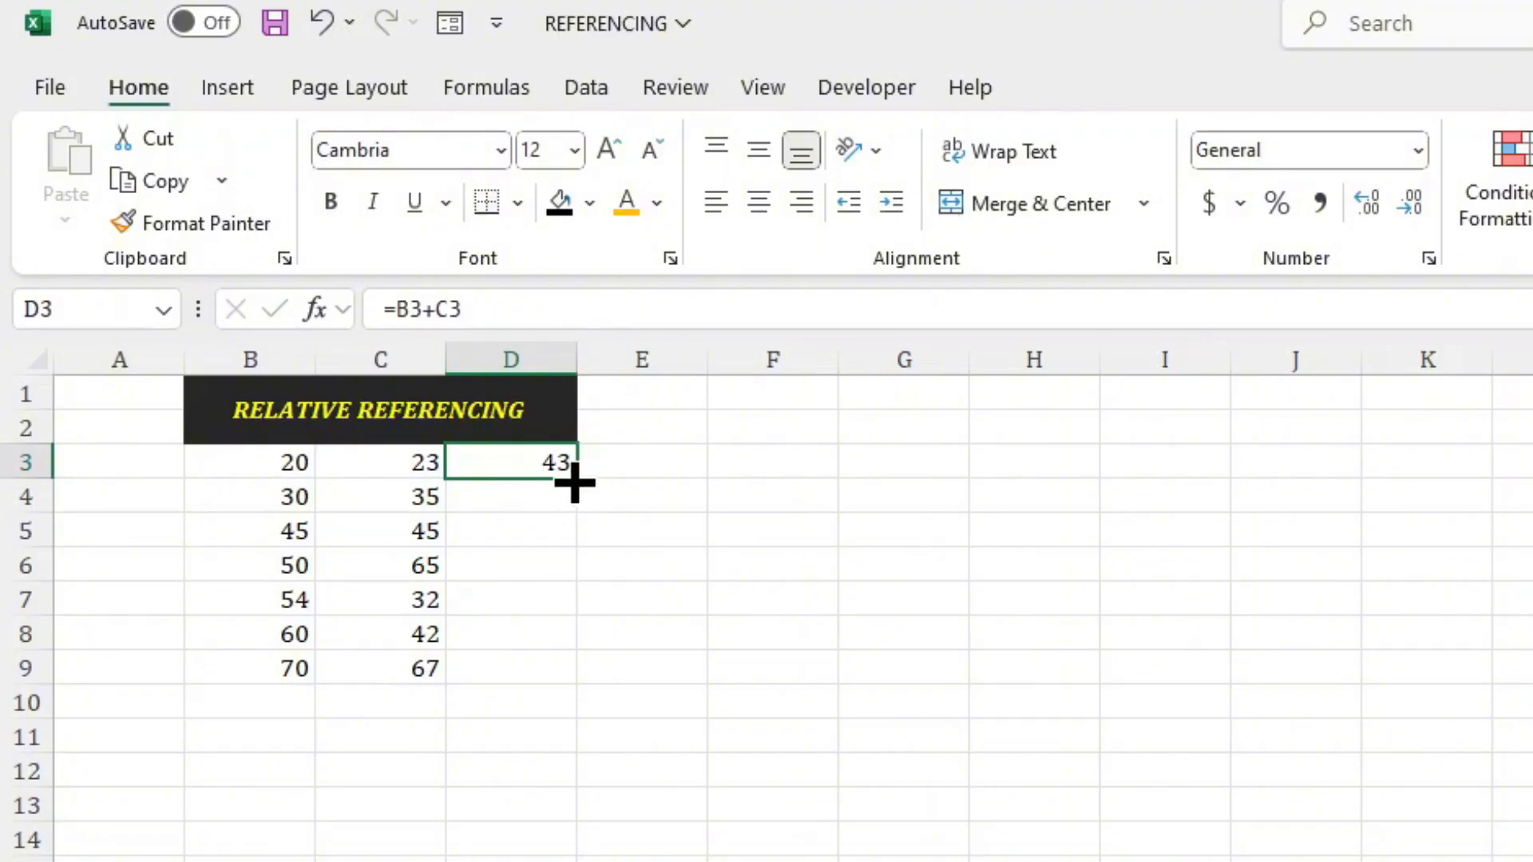
{"action": "double_click", "coordinate": [575, 479]}
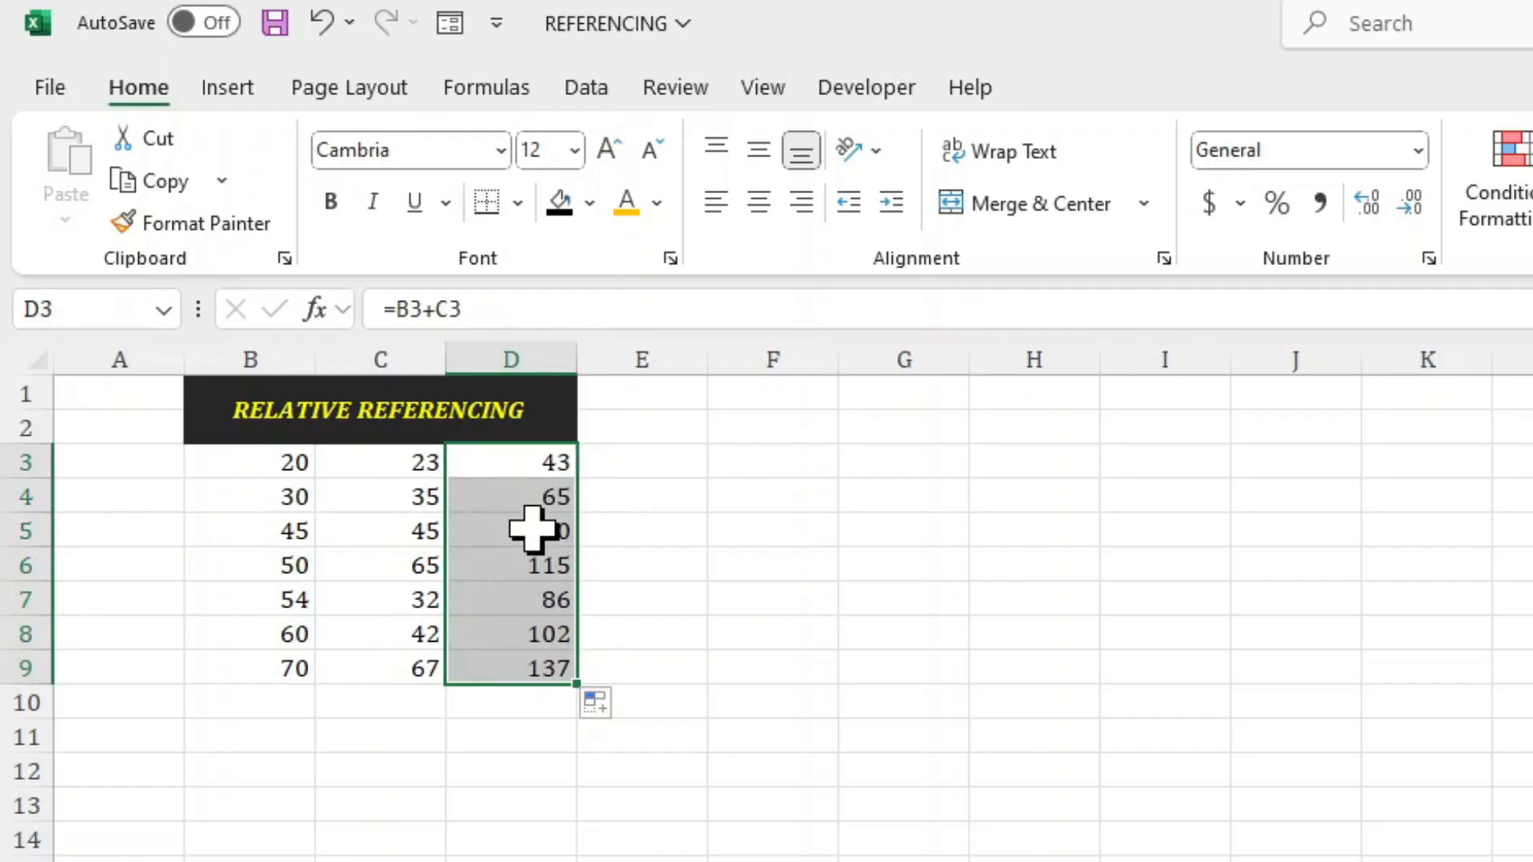
{"action": "left_click", "coordinate": [530, 531]}
{"action": "left_click", "coordinate": [519, 571]}
{"action": "left_click", "coordinate": [521, 631]}
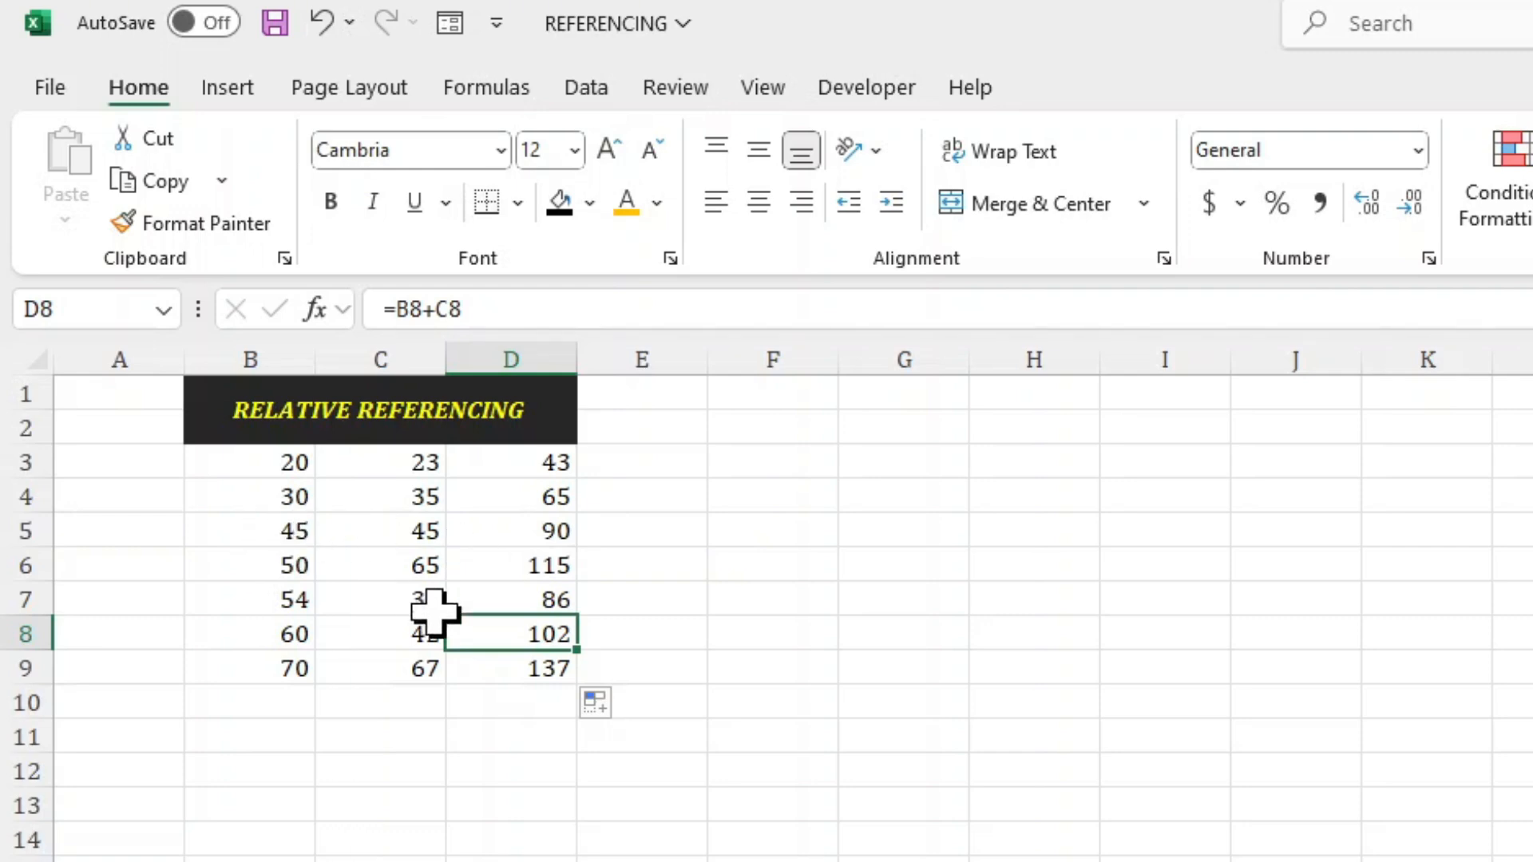
Extend the relative referencing data with 80 in B10 and 43 in C10.
{"action": "left_click", "coordinate": [279, 700]}
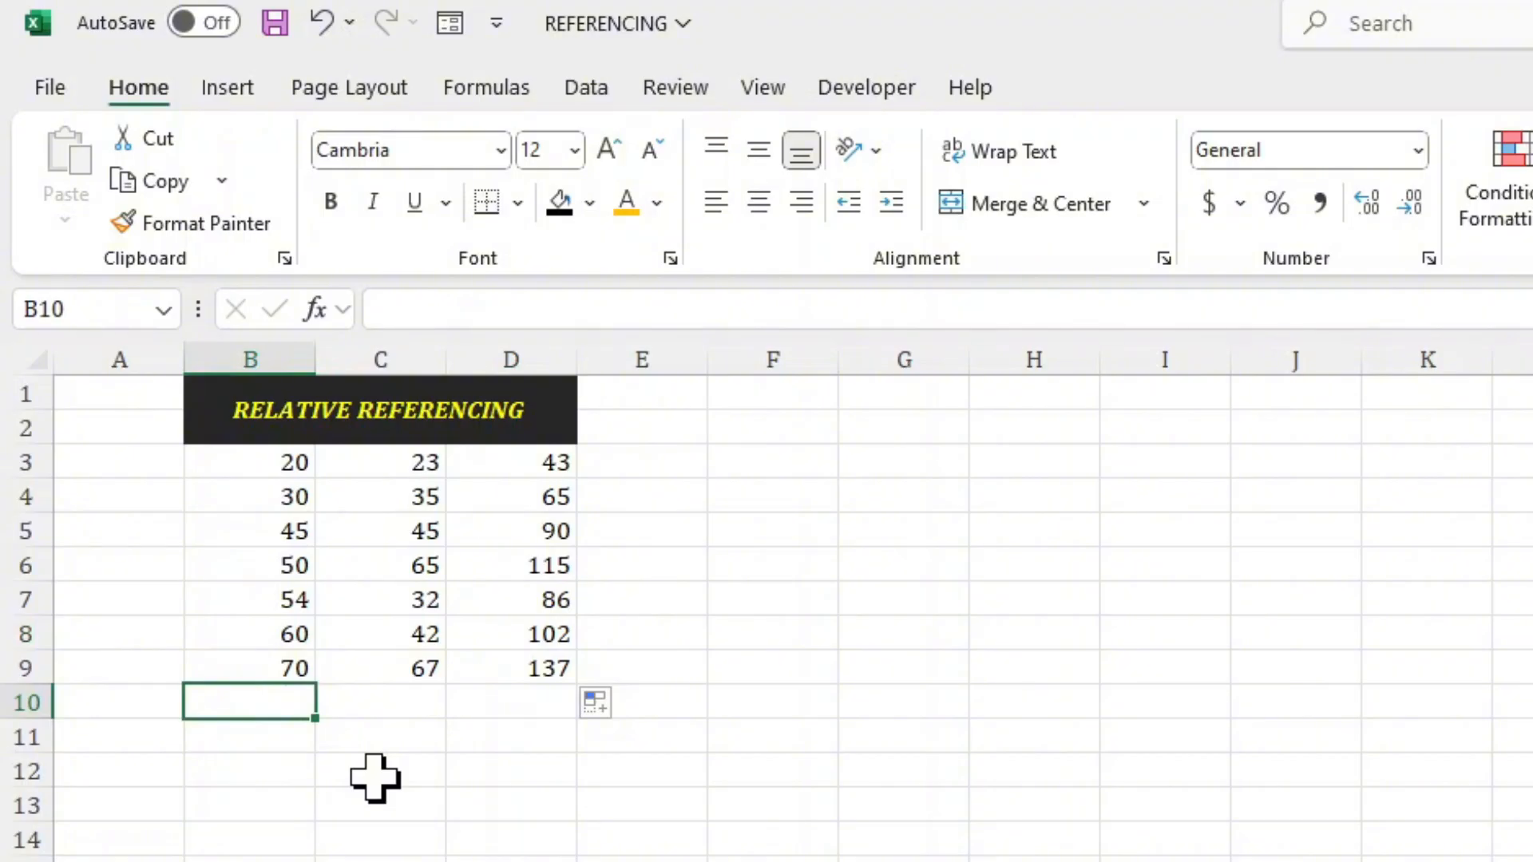
{"action": "type", "text": "80"}
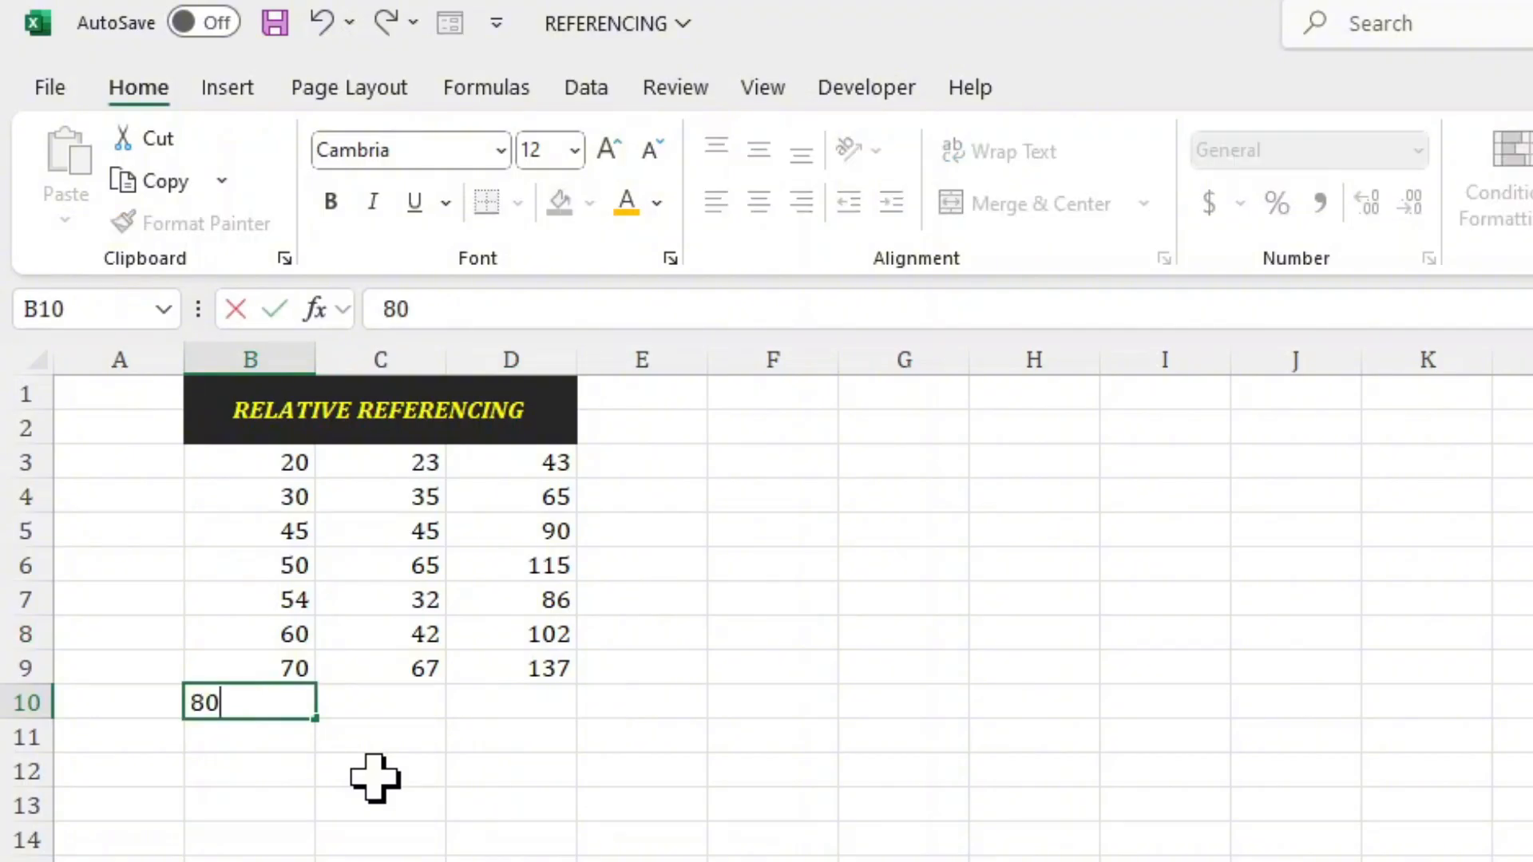
{"action": "key", "text": "Tab"}
{"action": "type", "text": "4"}
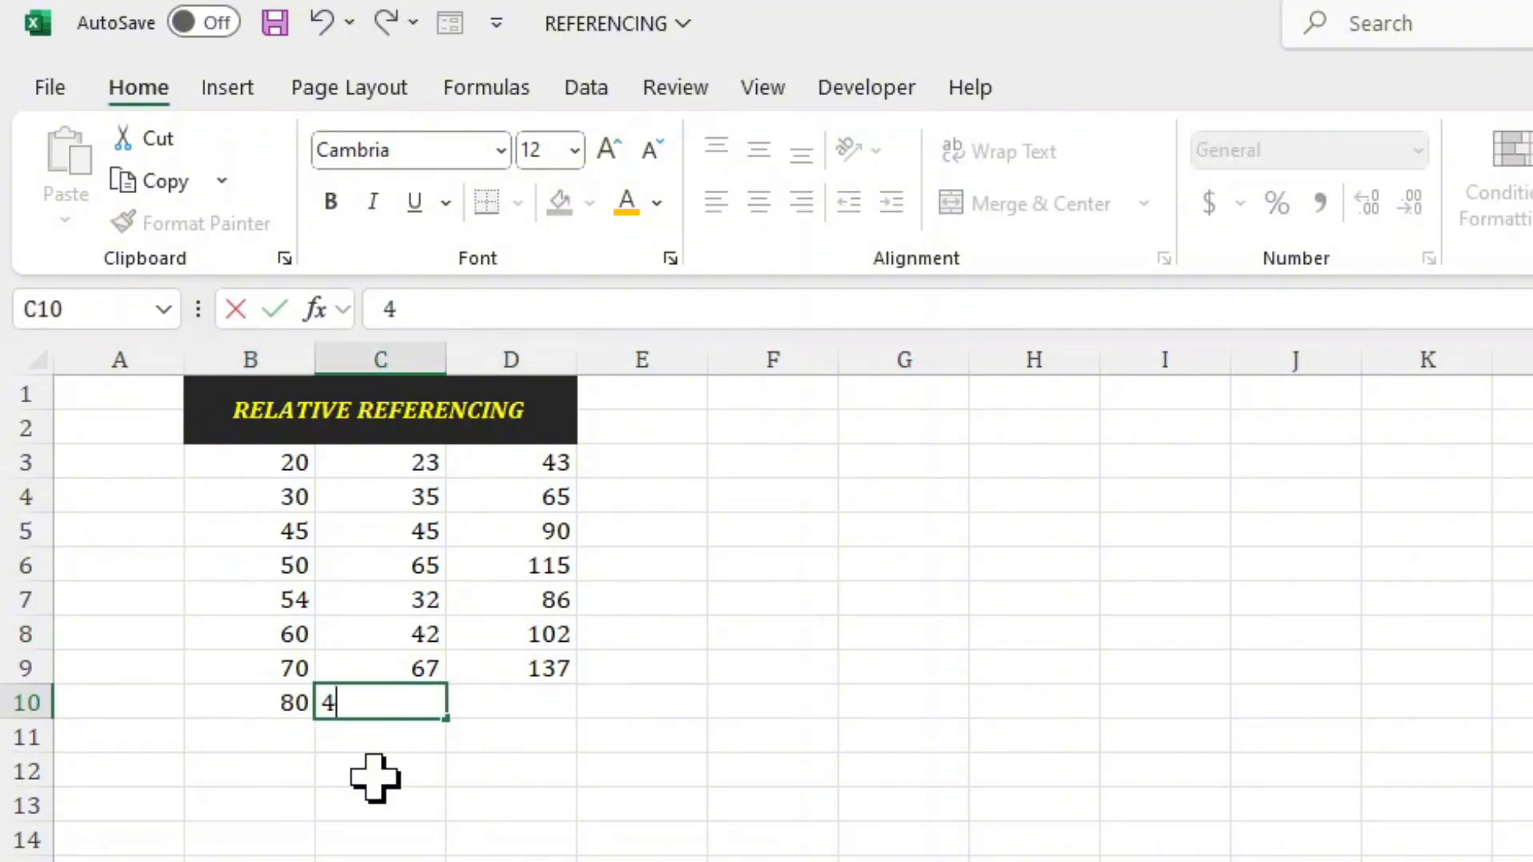
{"action": "type", "text": "3"}
{"action": "key", "text": "Return"}
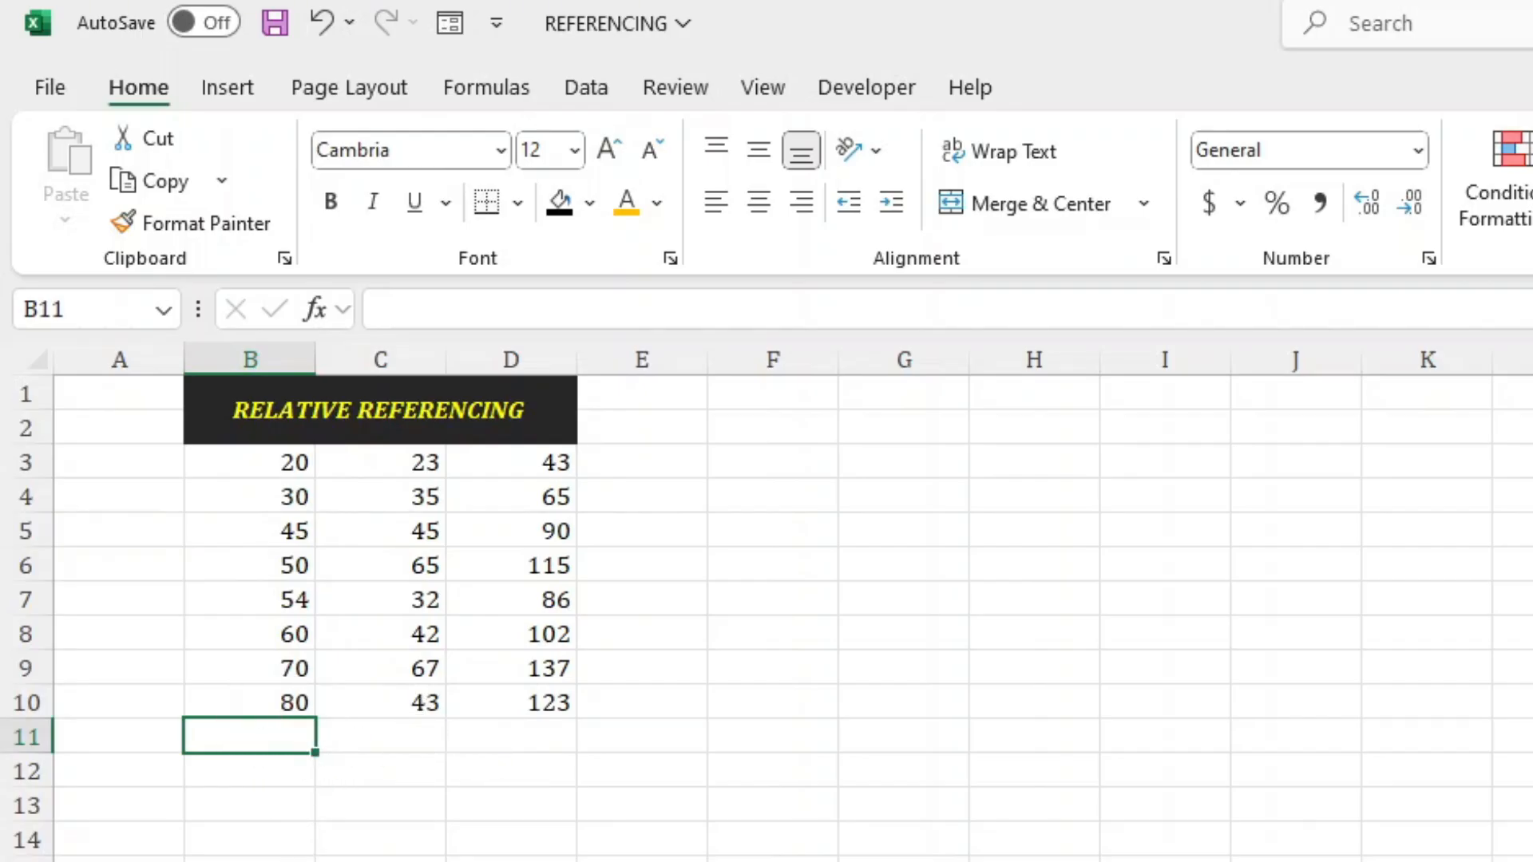
Enter the formula =B4+C3 in cell C4 of the ABSOLUTE sheet.
{"action": "key", "text": "ctrl+Page_Down"}
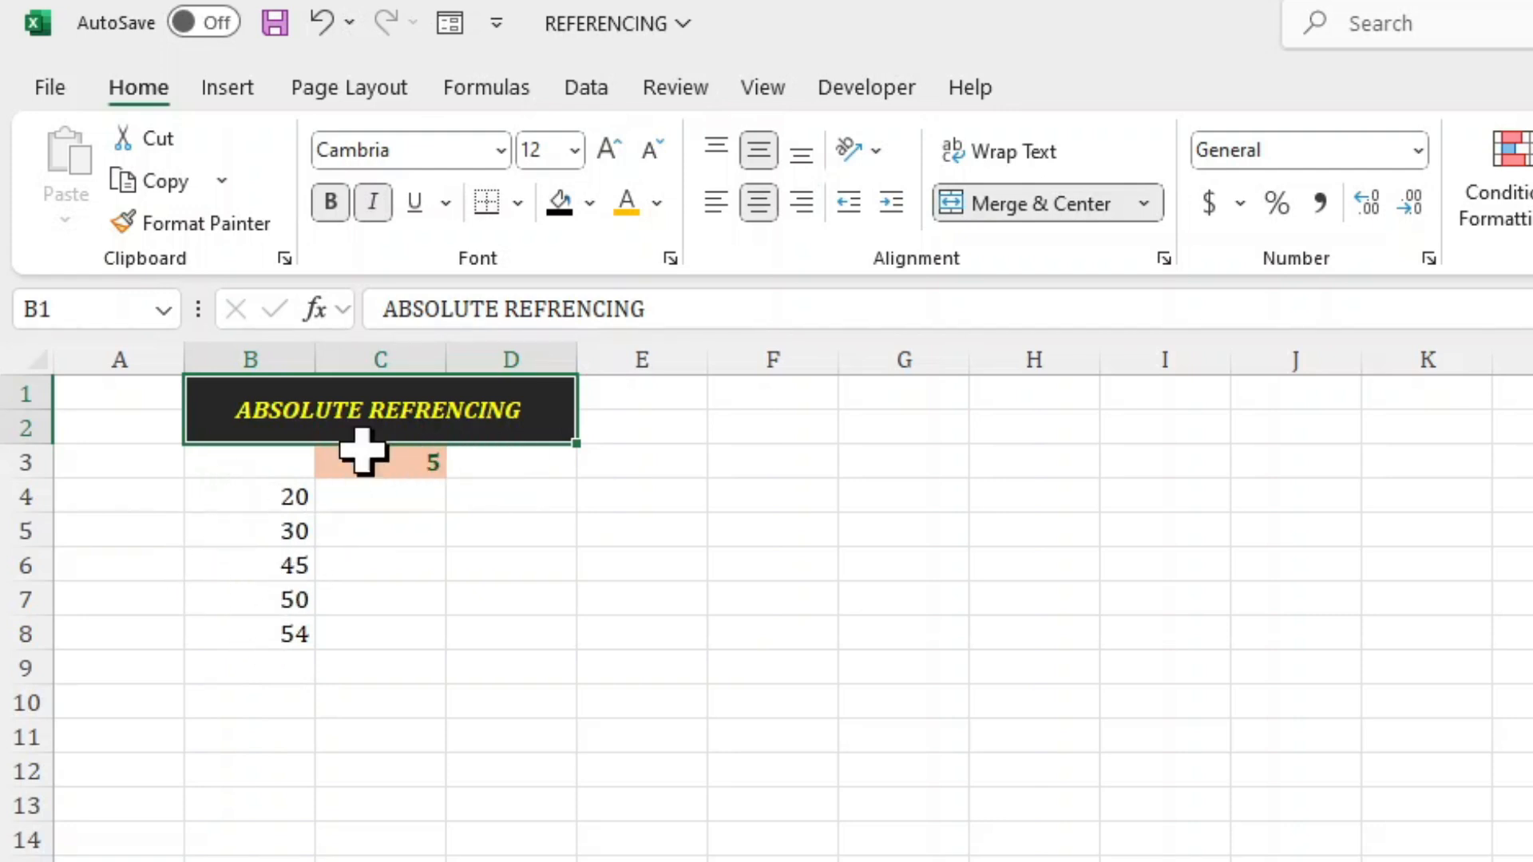
{"action": "left_click", "coordinate": [348, 497]}
{"action": "type", "text": "="}
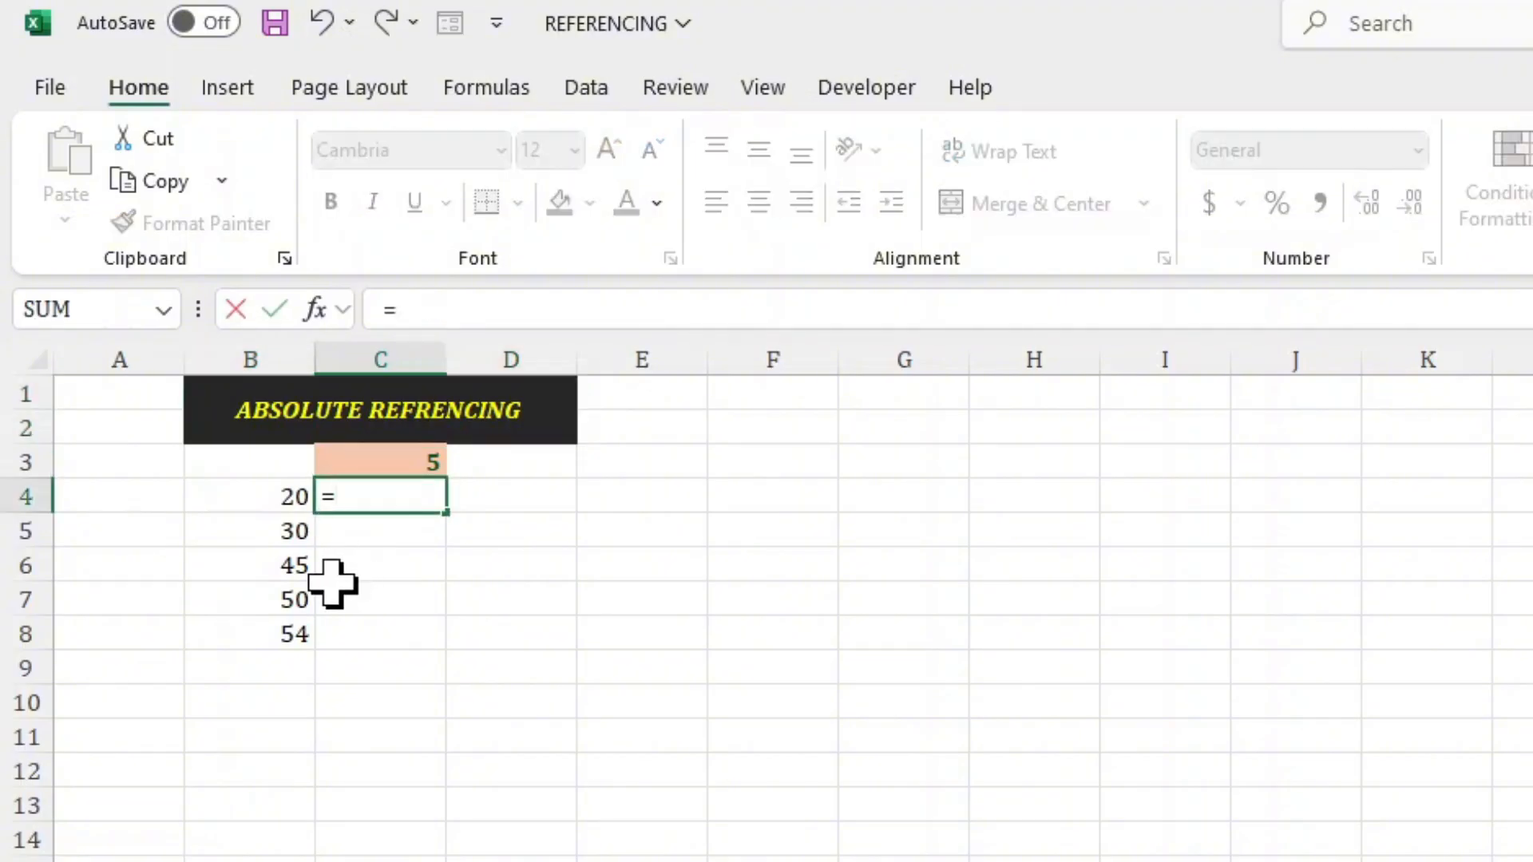
{"action": "left_click", "coordinate": [246, 496]}
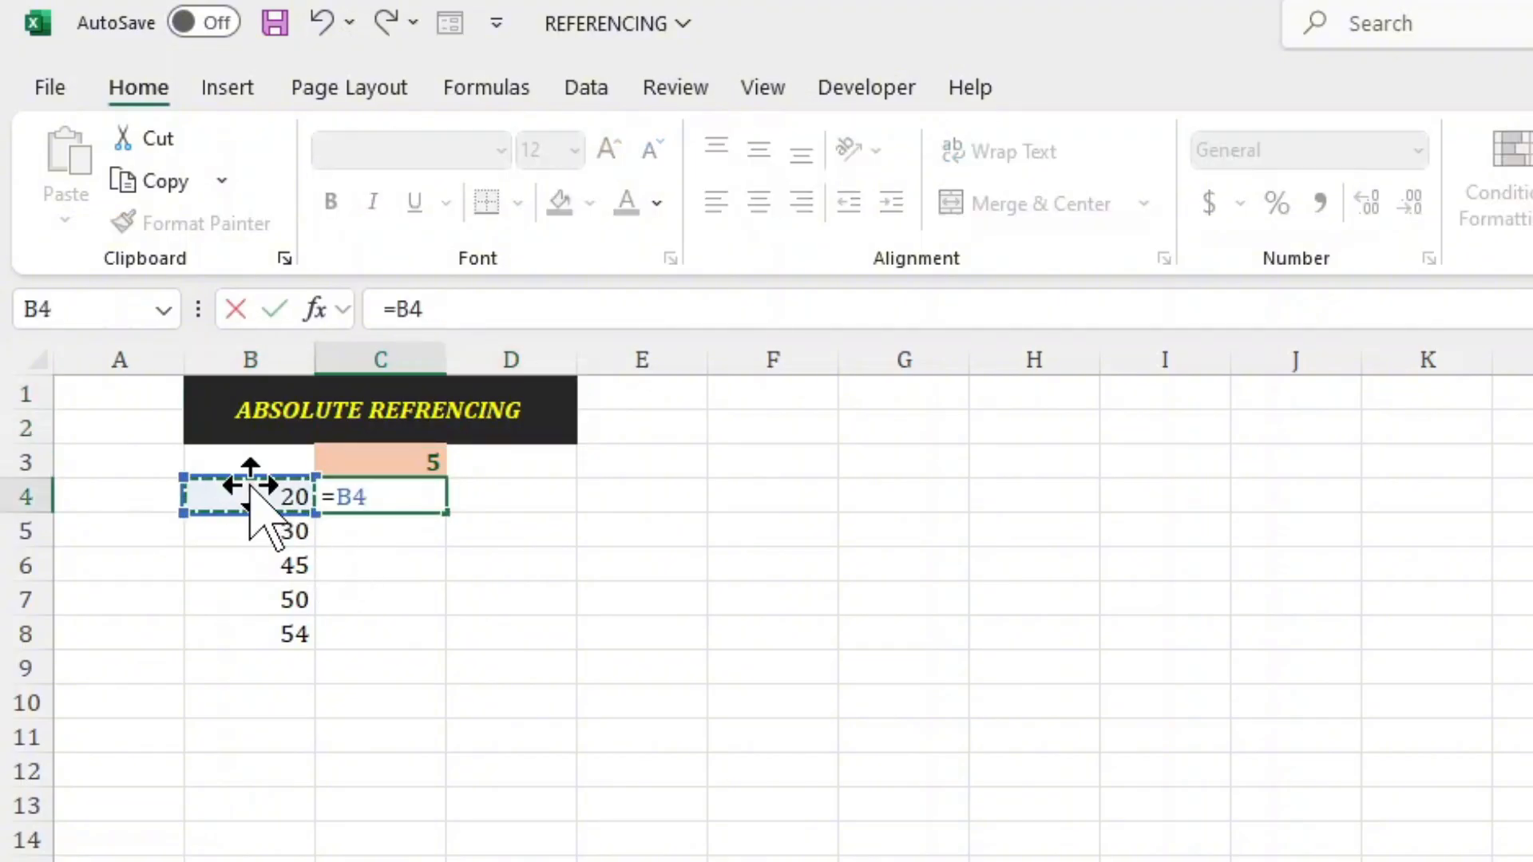
{"action": "left_click", "coordinate": [363, 459]}
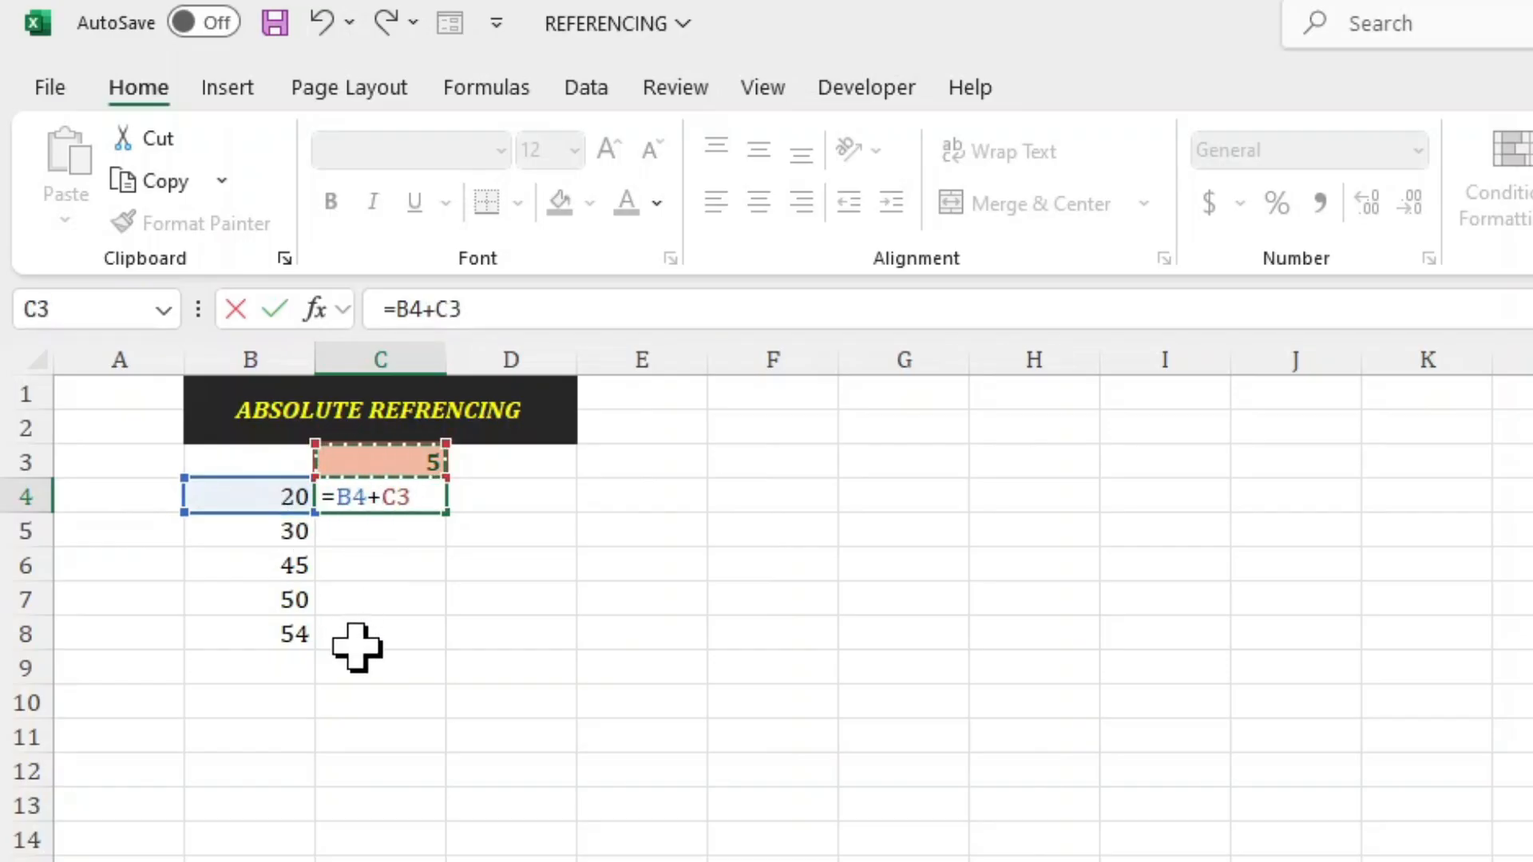
{"action": "key", "text": "Return"}
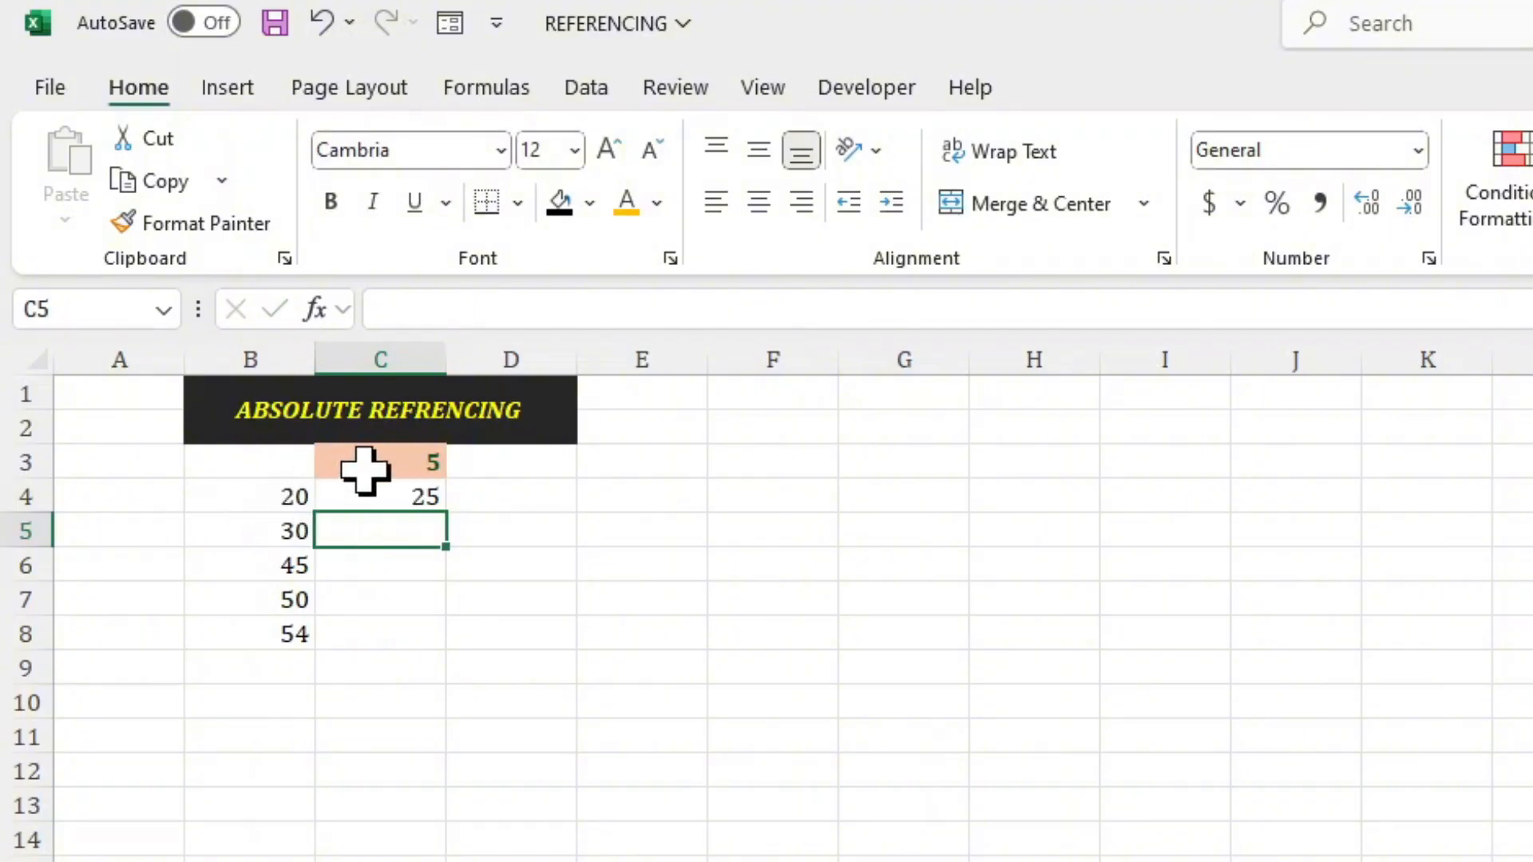
Fill the formula in C4 down to C8 and check the copied formulas in C8, C5 and C6.
{"action": "left_click", "coordinate": [411, 498]}
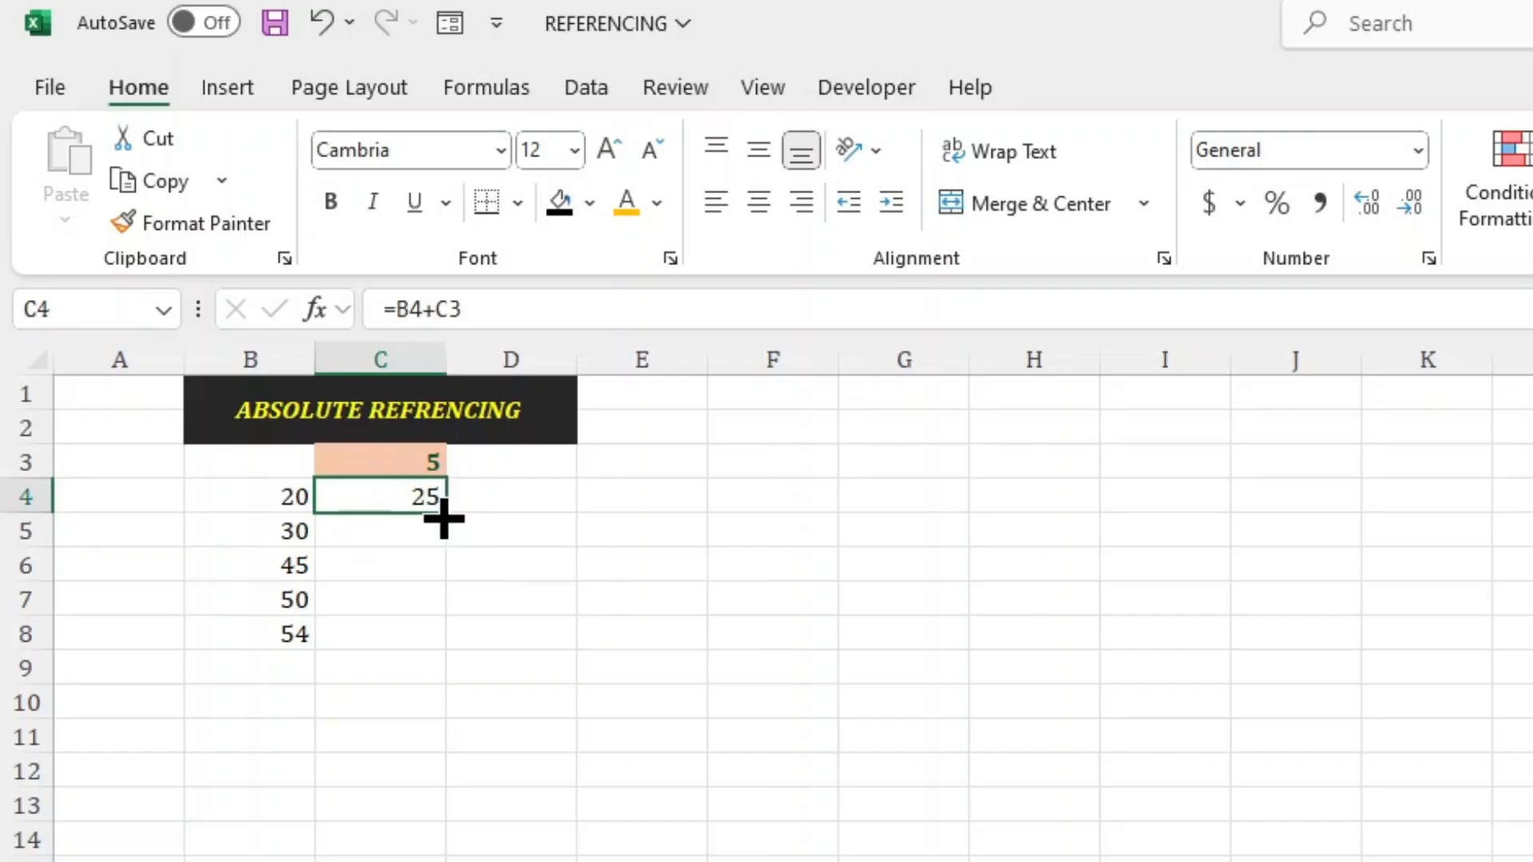
{"action": "double_click", "coordinate": [444, 515]}
{"action": "left_click", "coordinate": [343, 643]}
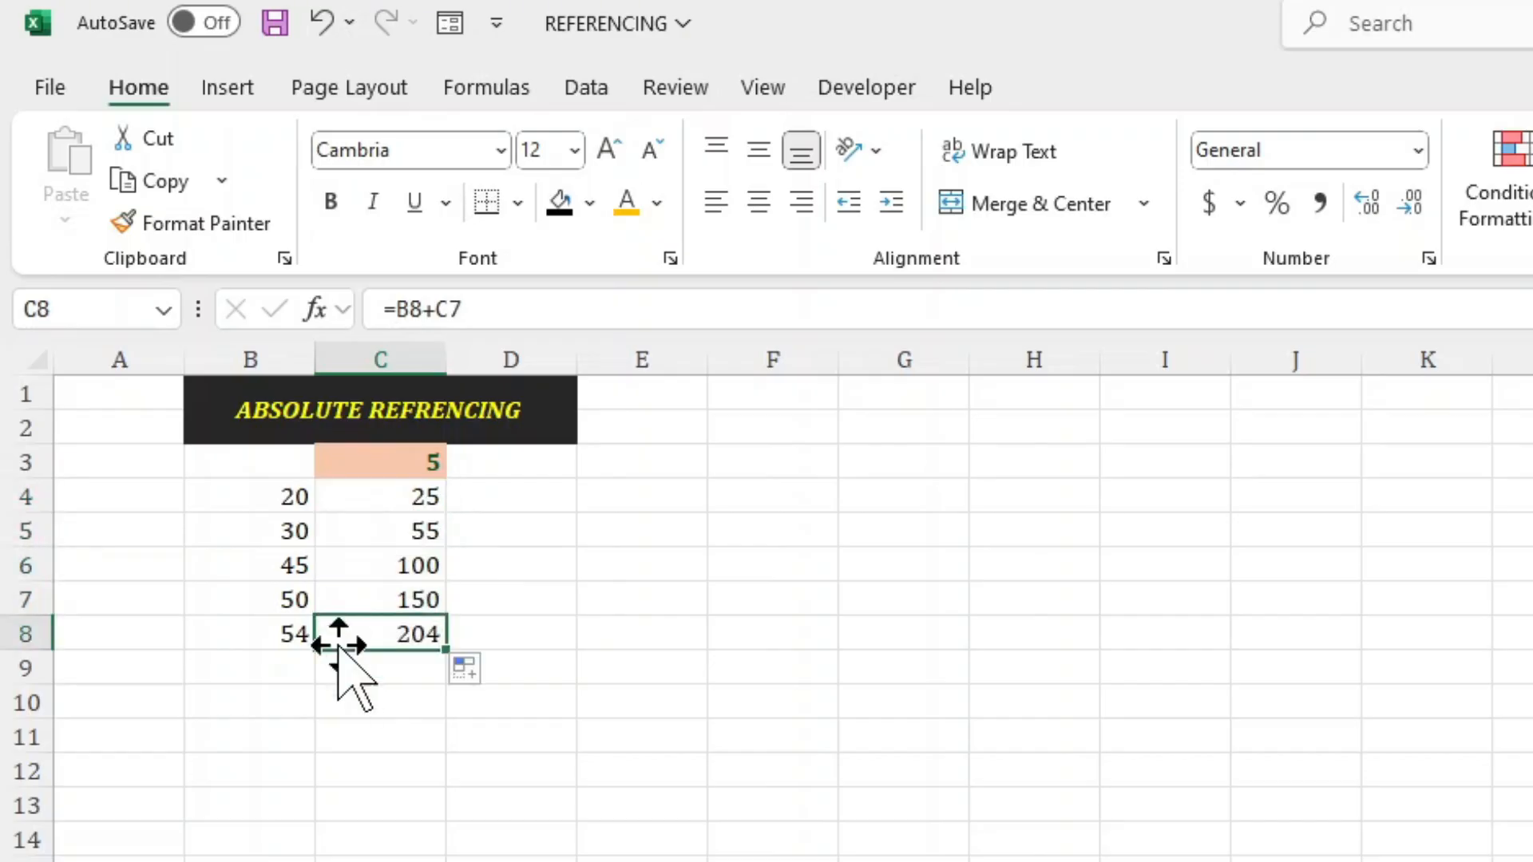
{"action": "left_click", "coordinate": [369, 527]}
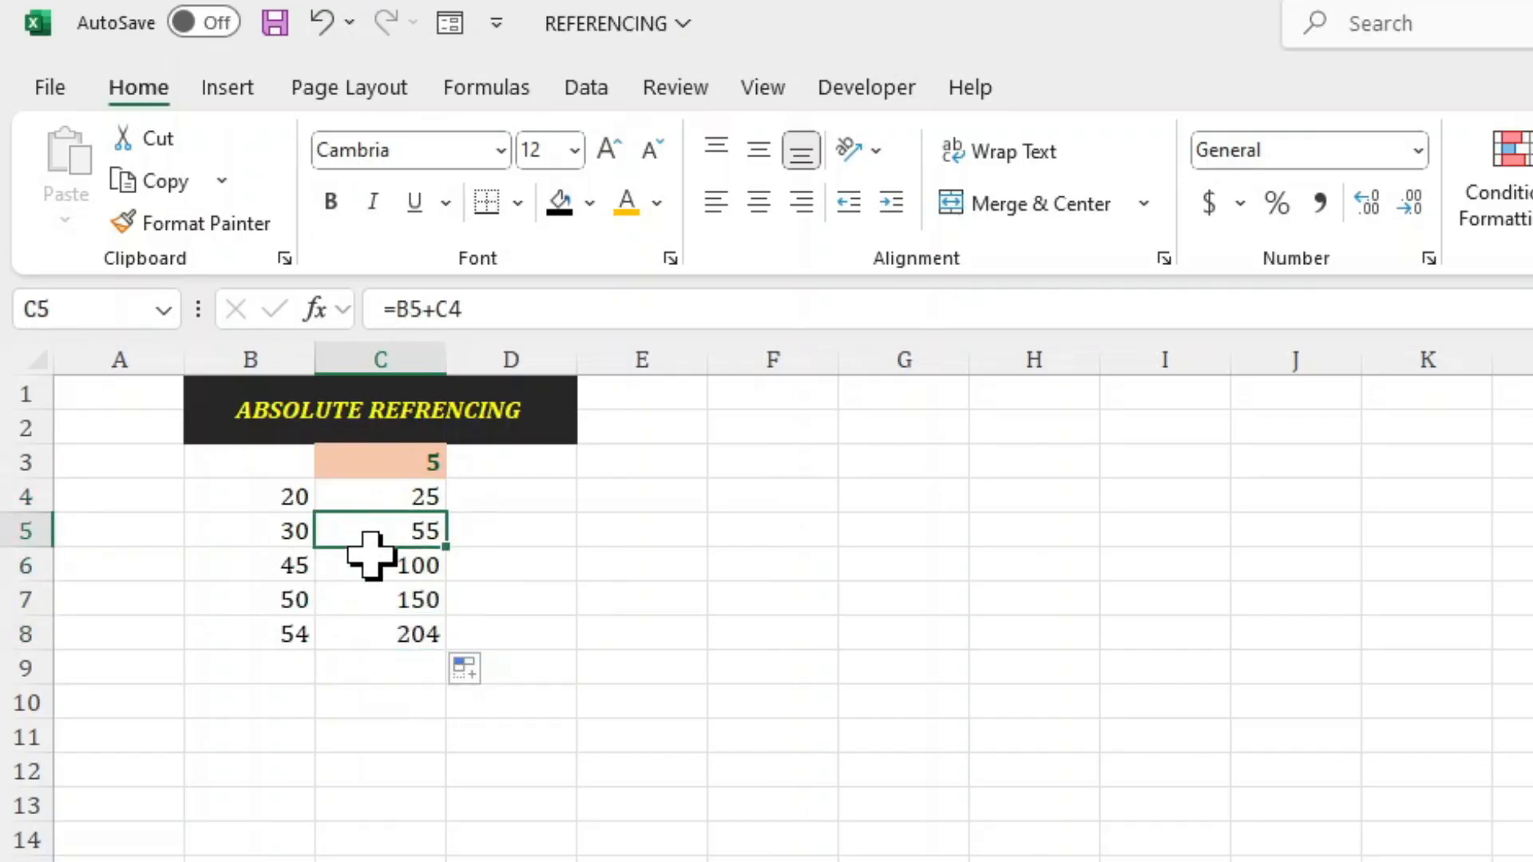
{"action": "left_click", "coordinate": [489, 309]}
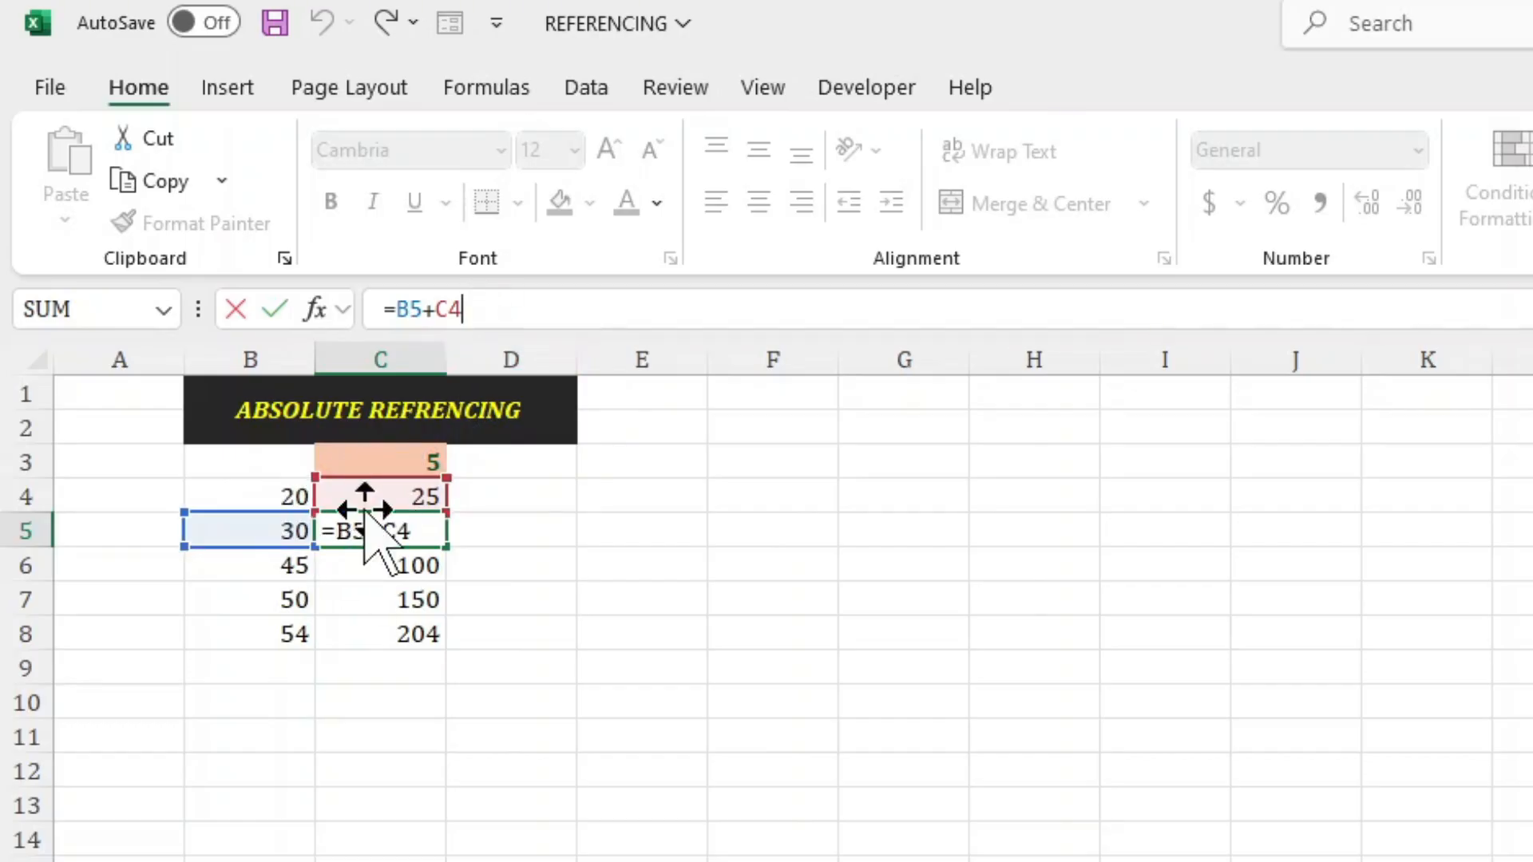
{"action": "key", "text": "Return"}
{"action": "left_click", "coordinate": [479, 309]}
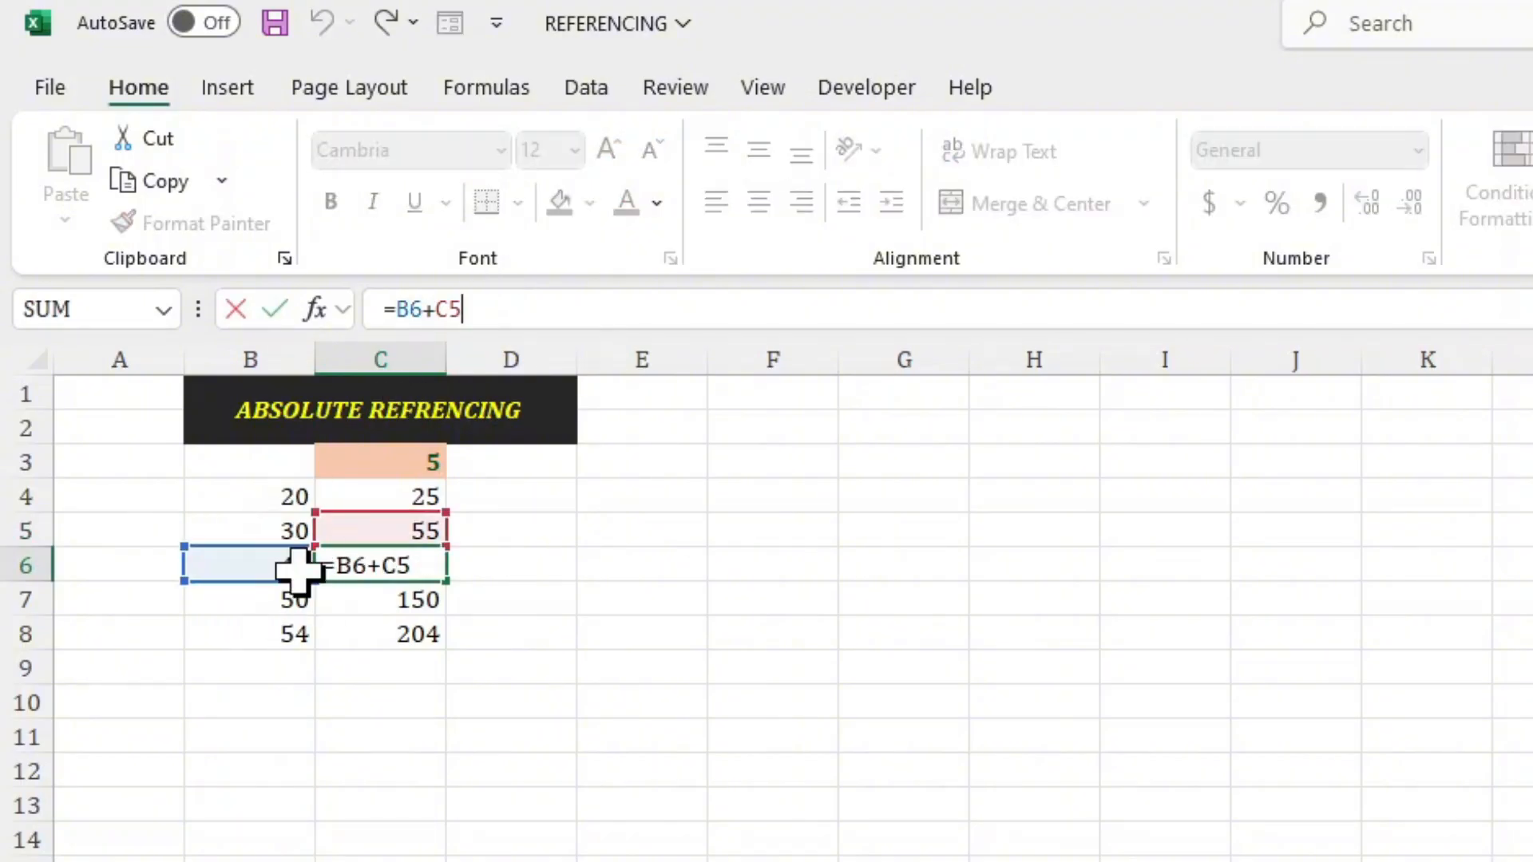
{"action": "left_click", "coordinate": [350, 503]}
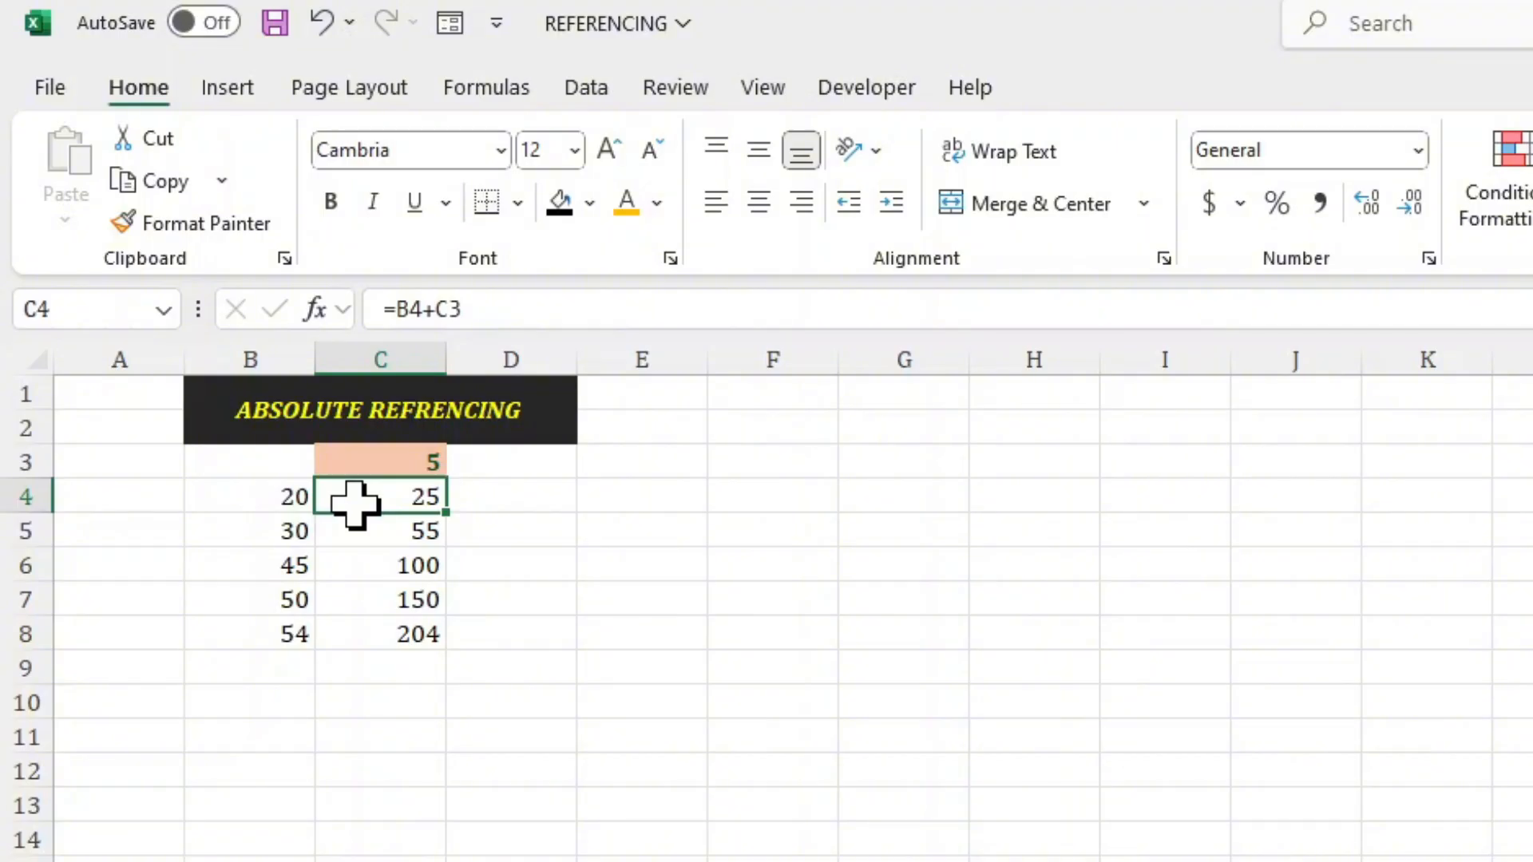
Make the C3 reference in cell C4's formula absolute, giving =B4+$C$3.
{"action": "left_click", "coordinate": [393, 457]}
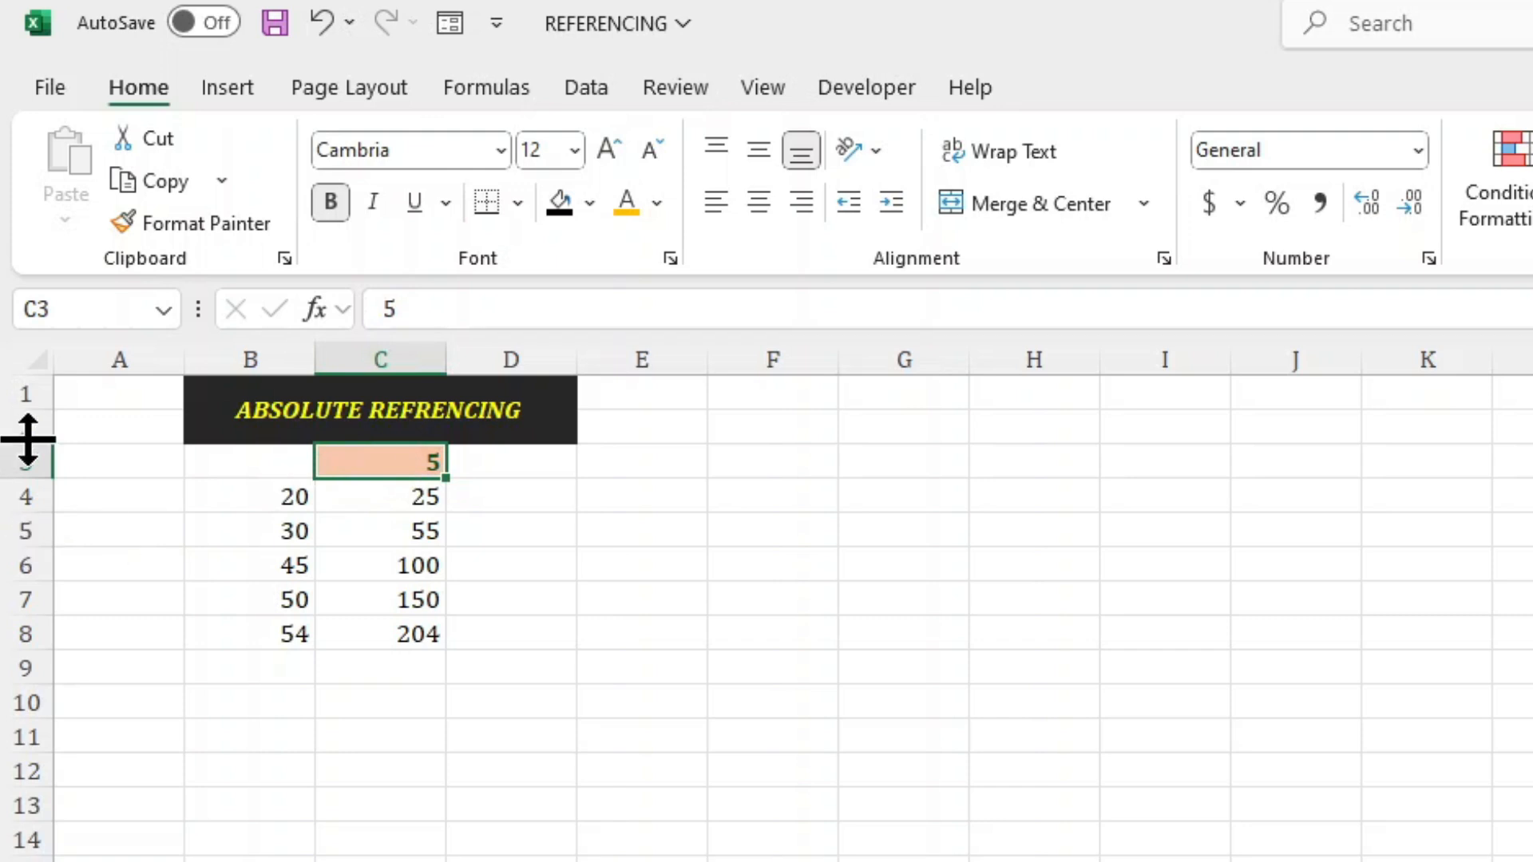
{"action": "left_click", "coordinate": [376, 495]}
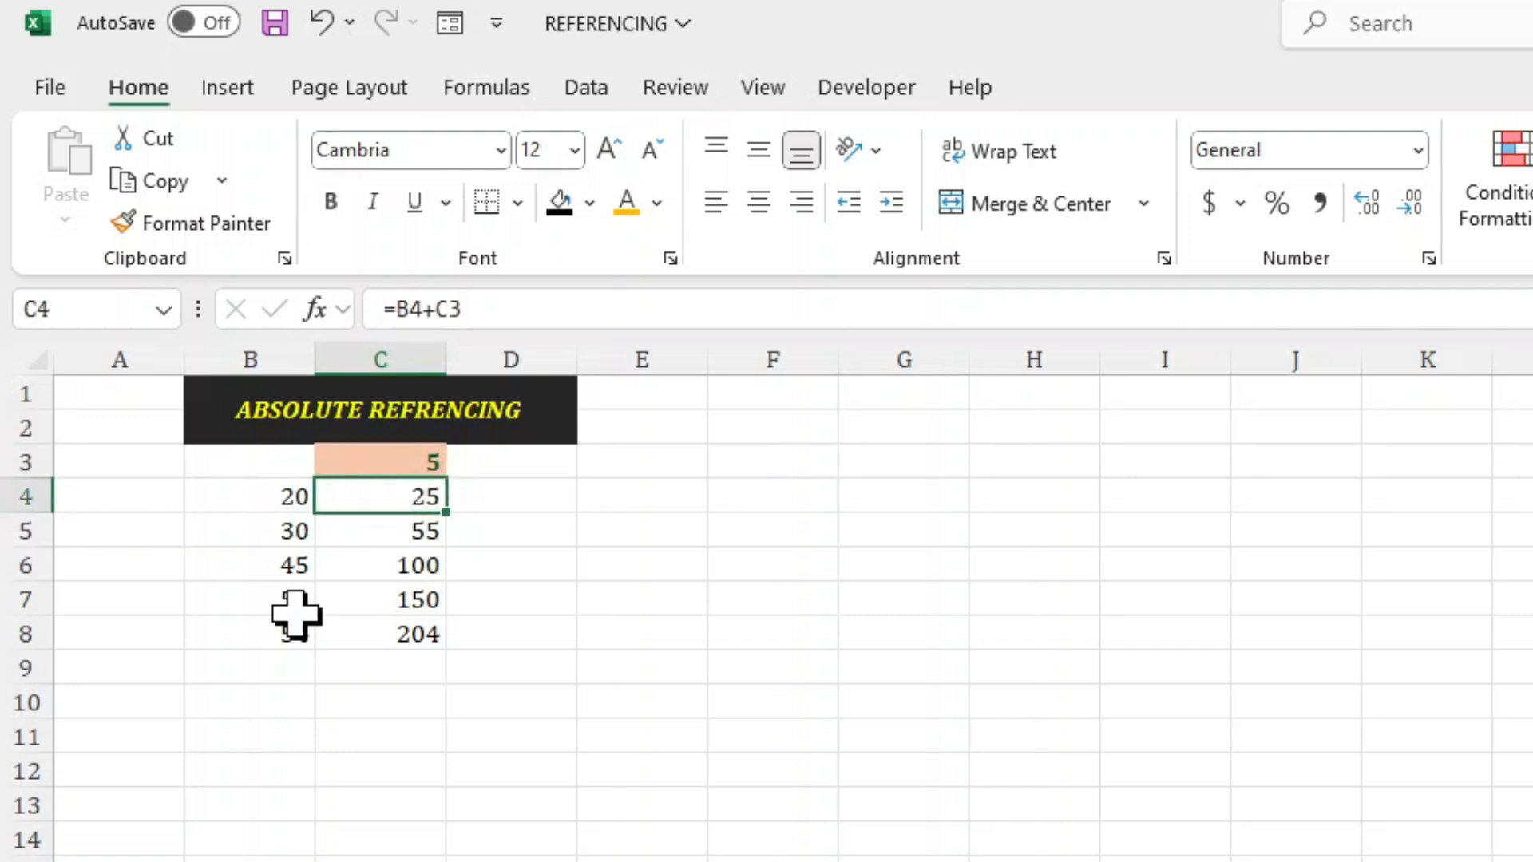
{"action": "left_click", "coordinate": [476, 309]}
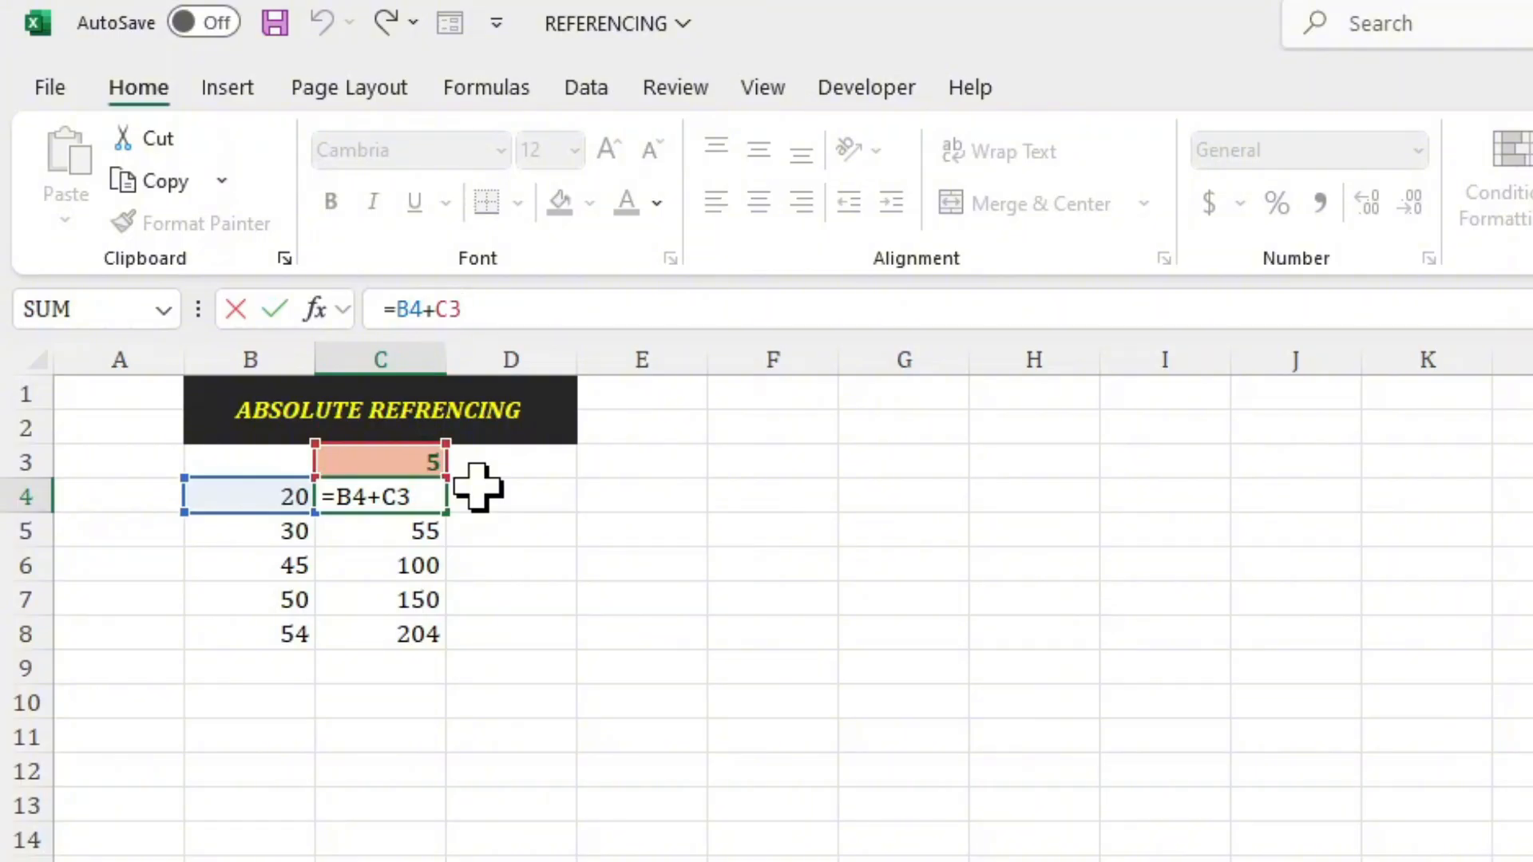
{"action": "key", "text": "F4"}
{"action": "key", "text": "F4"}
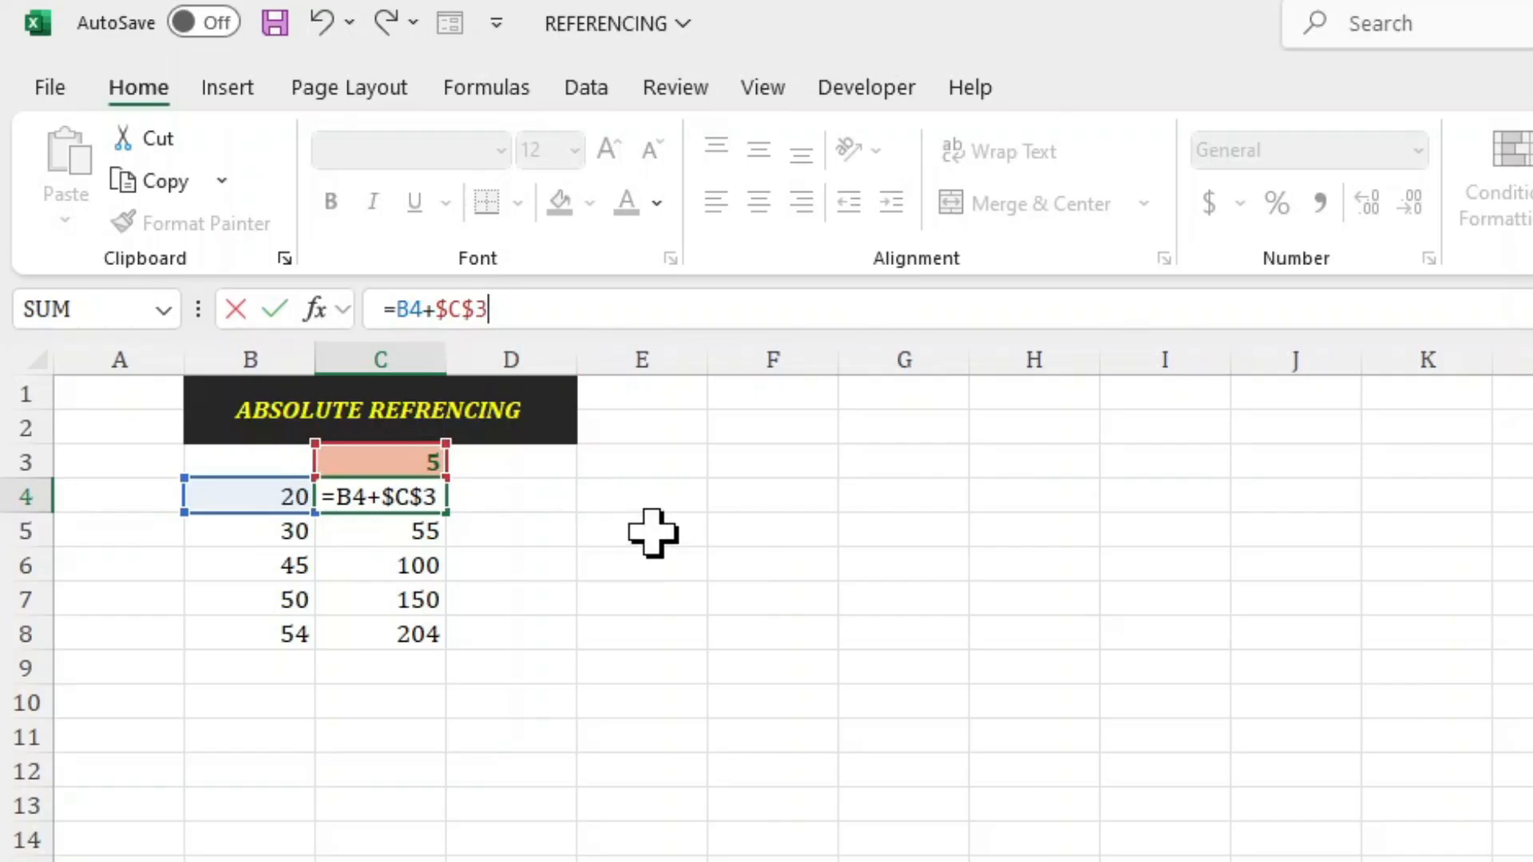
{"action": "key", "text": "Return"}
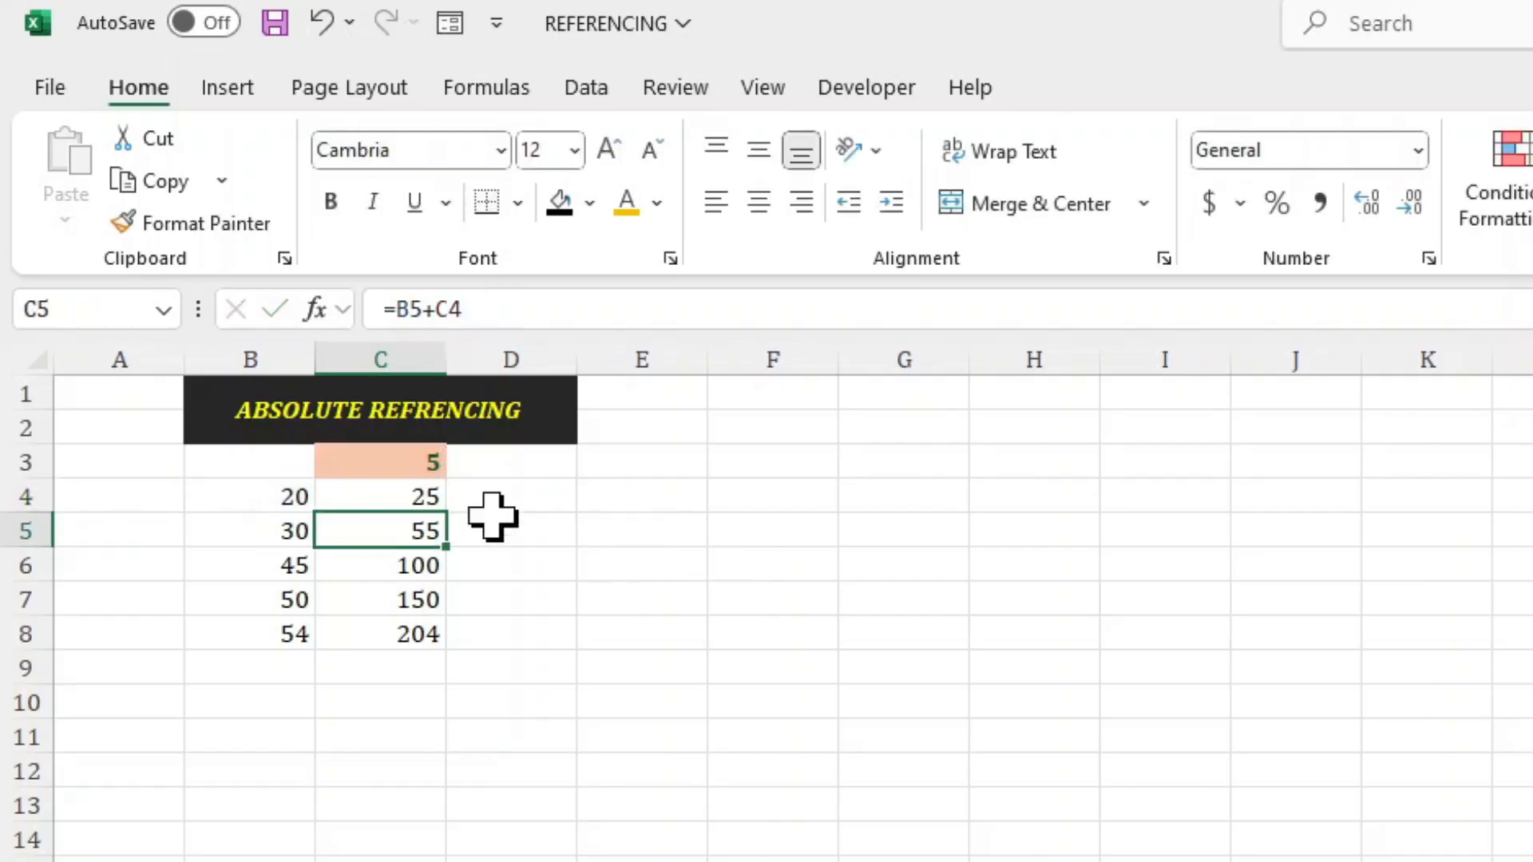
Fill the =B4+$C$3 formula from C4 down to C8 and check the cells referenced in C8.
{"action": "left_click", "coordinate": [421, 501]}
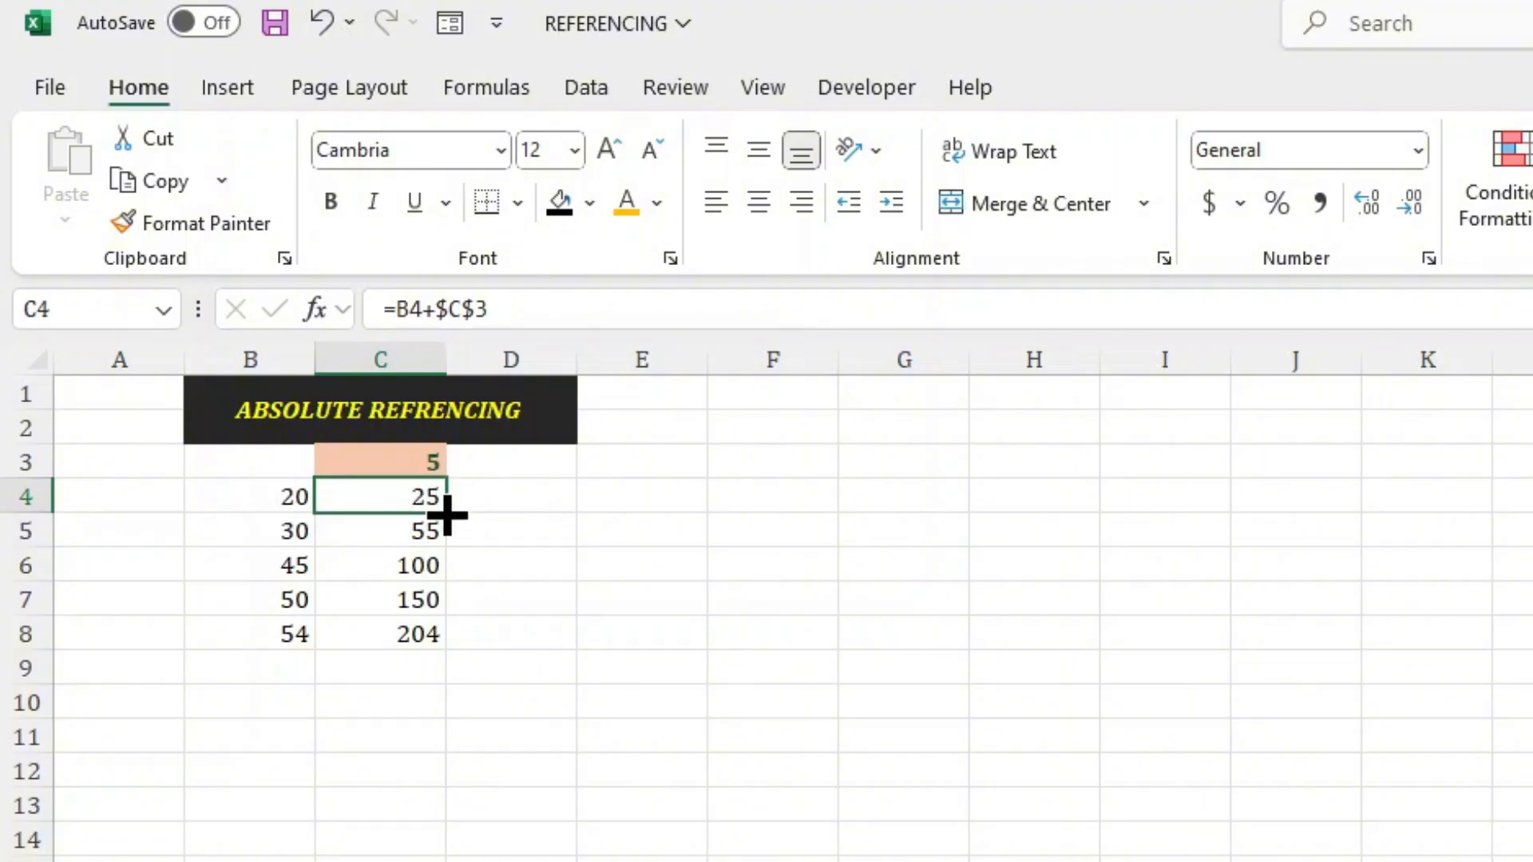
{"action": "left_click_drag", "start_coordinate": [445, 514], "coordinate": [441, 637]}
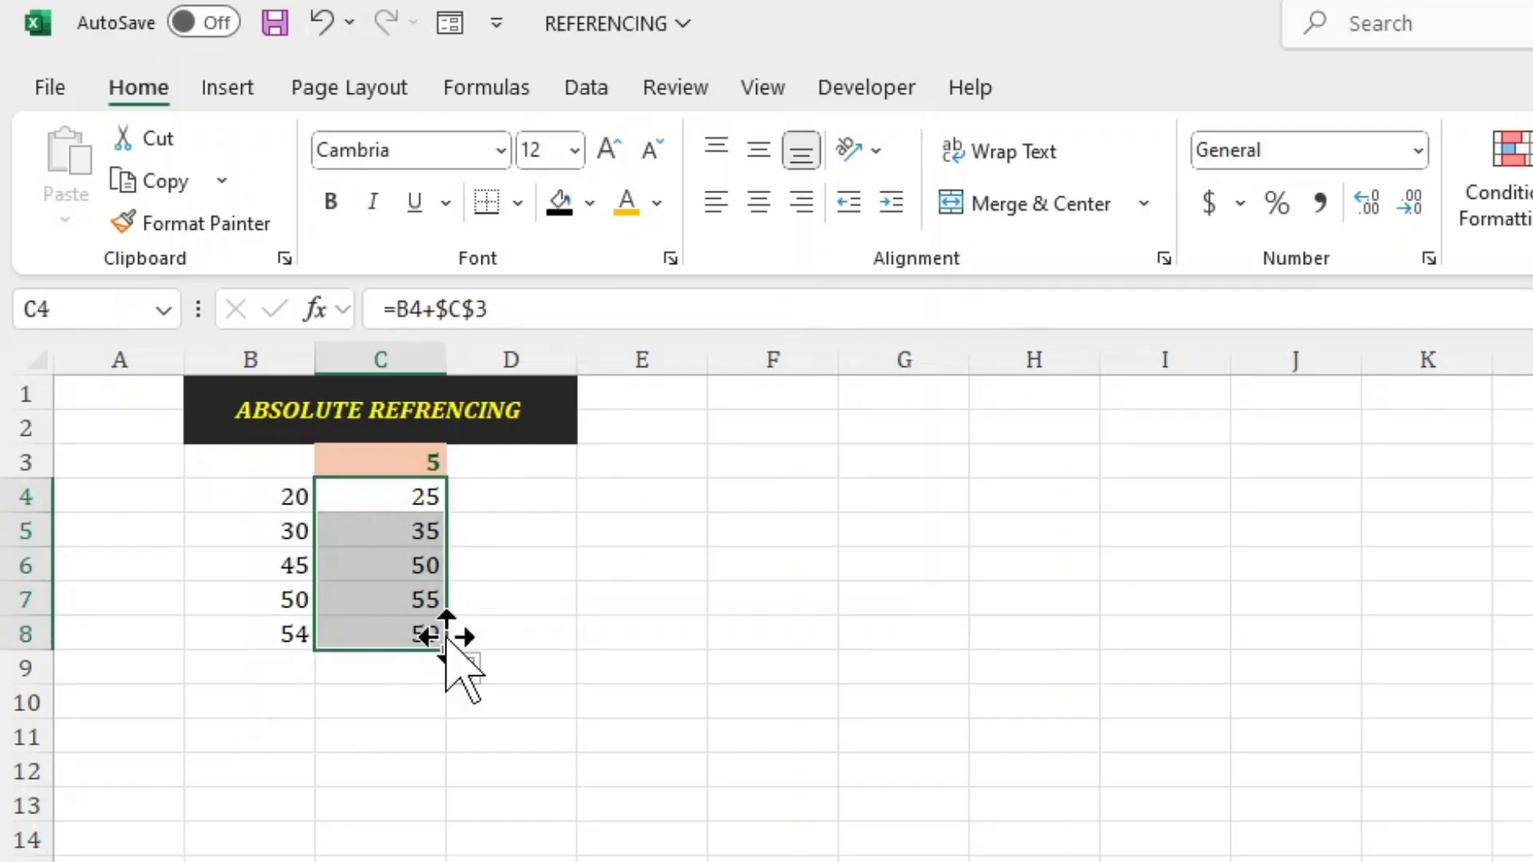
{"action": "left_click", "coordinate": [389, 627]}
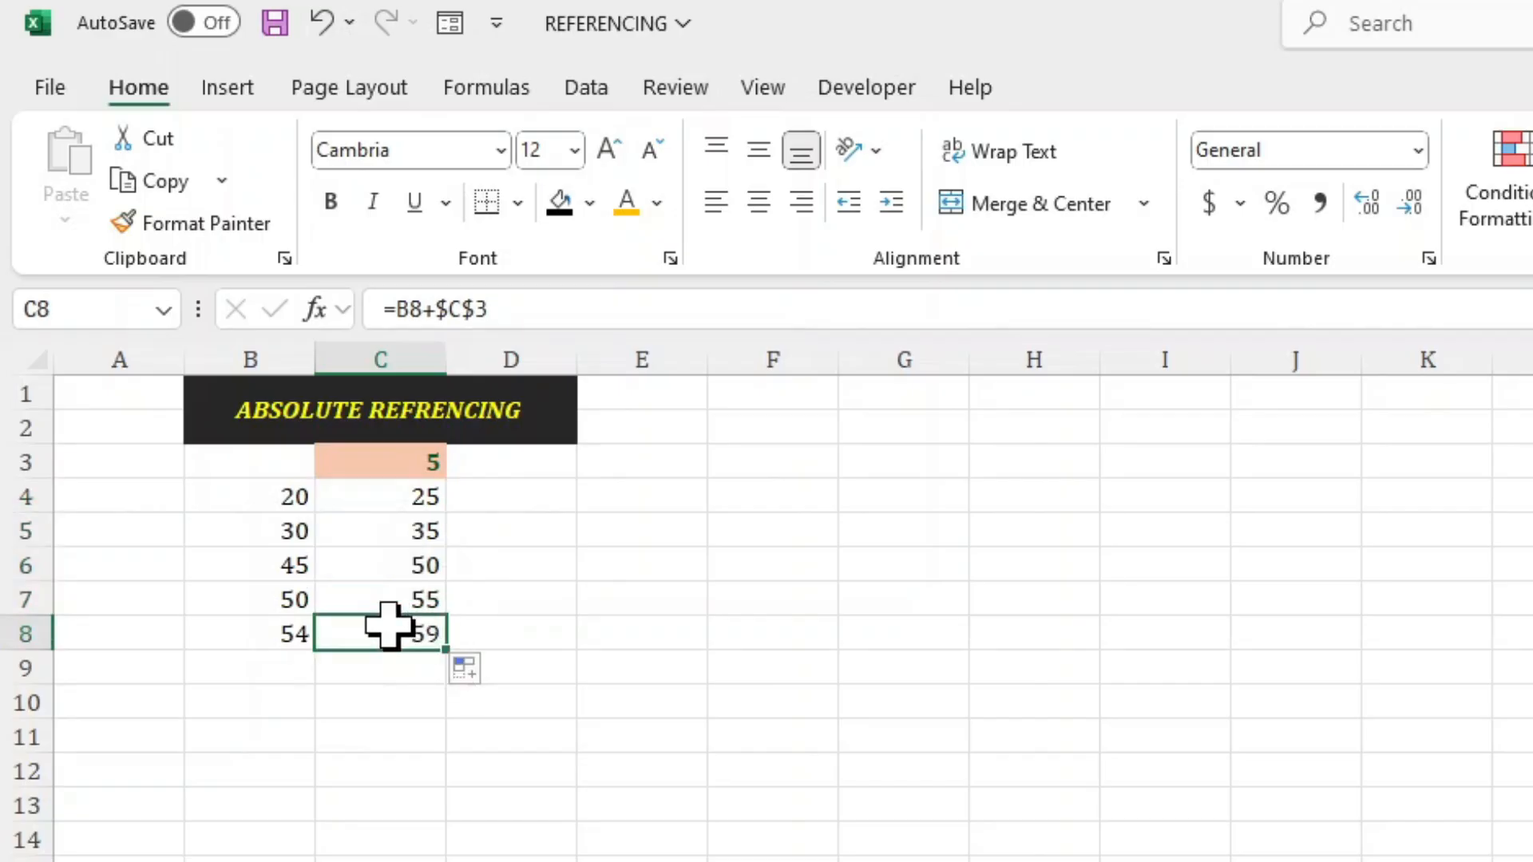
{"action": "left_click", "coordinate": [533, 309]}
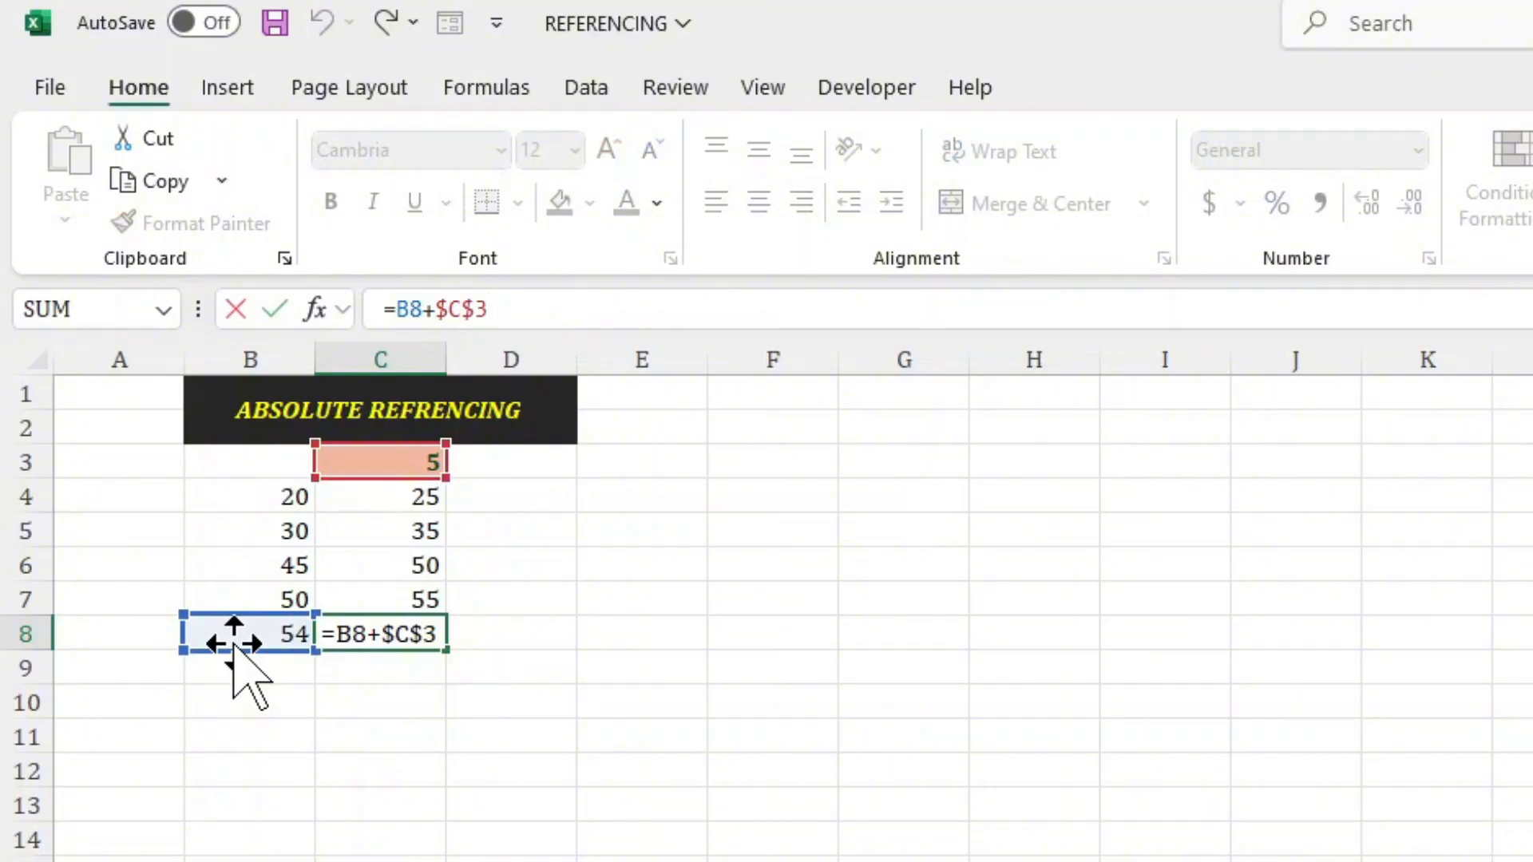
{"action": "left_click", "coordinate": [371, 595]}
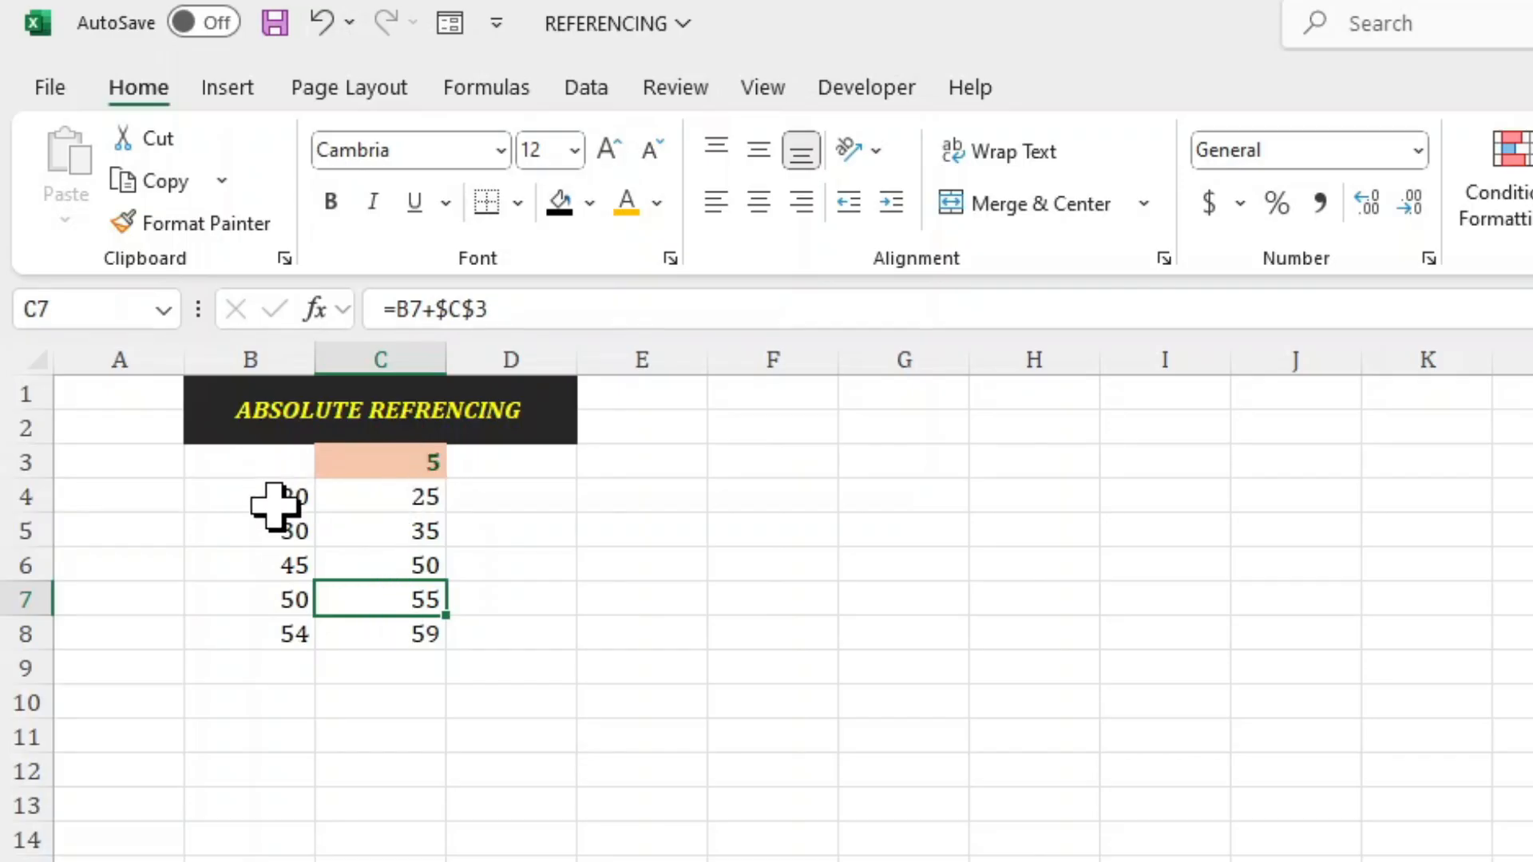
Make the B4 reference in C4 absolute too, giving =$B$4+$C$3, and fill the formula down to C8.
{"action": "left_click", "coordinate": [373, 499]}
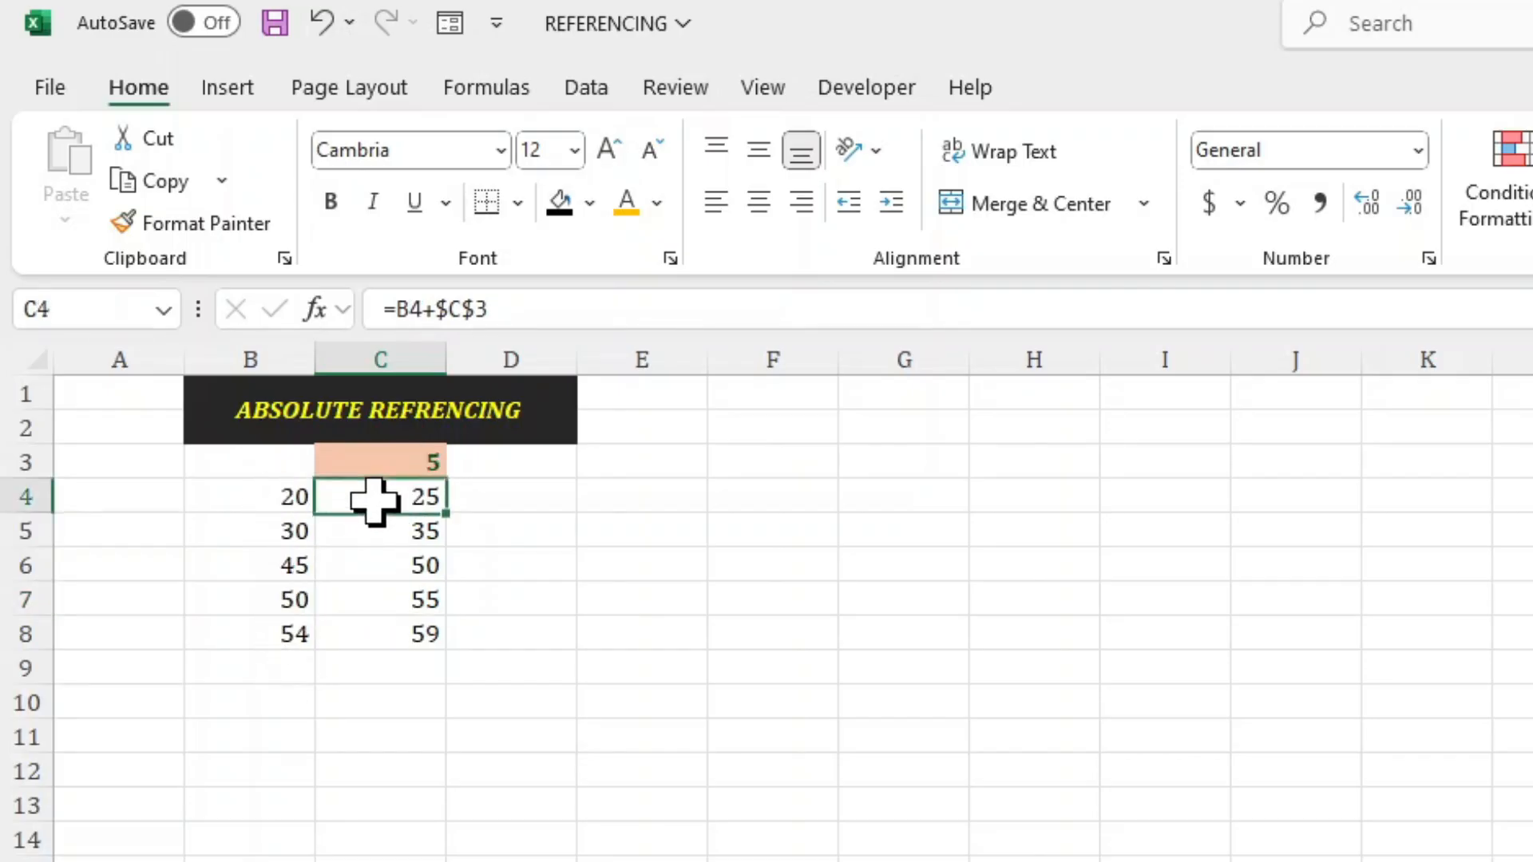
{"action": "left_click", "coordinate": [400, 312]}
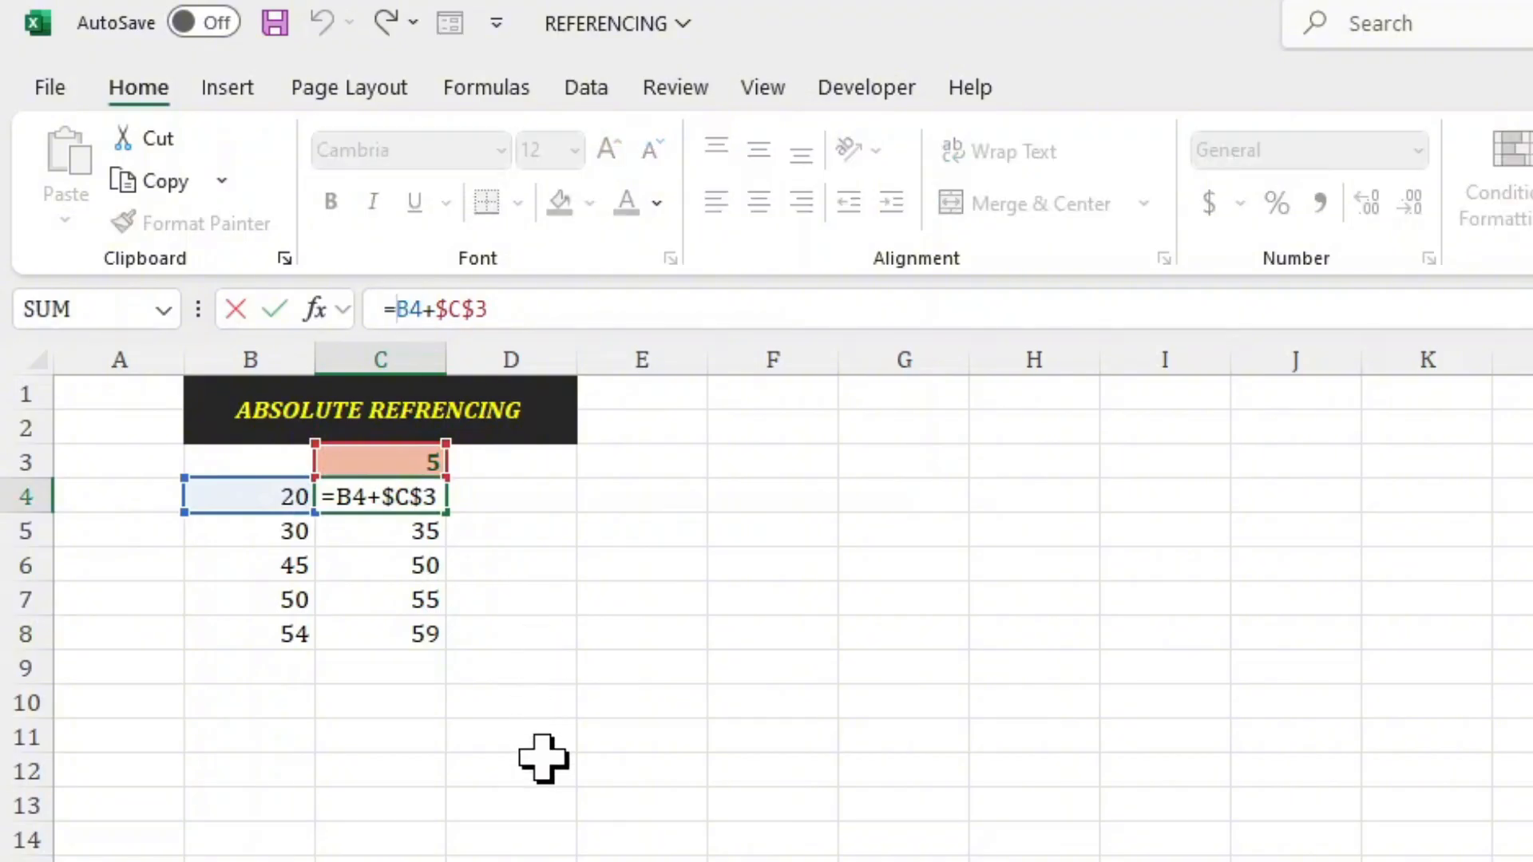
{"action": "key", "text": "F4"}
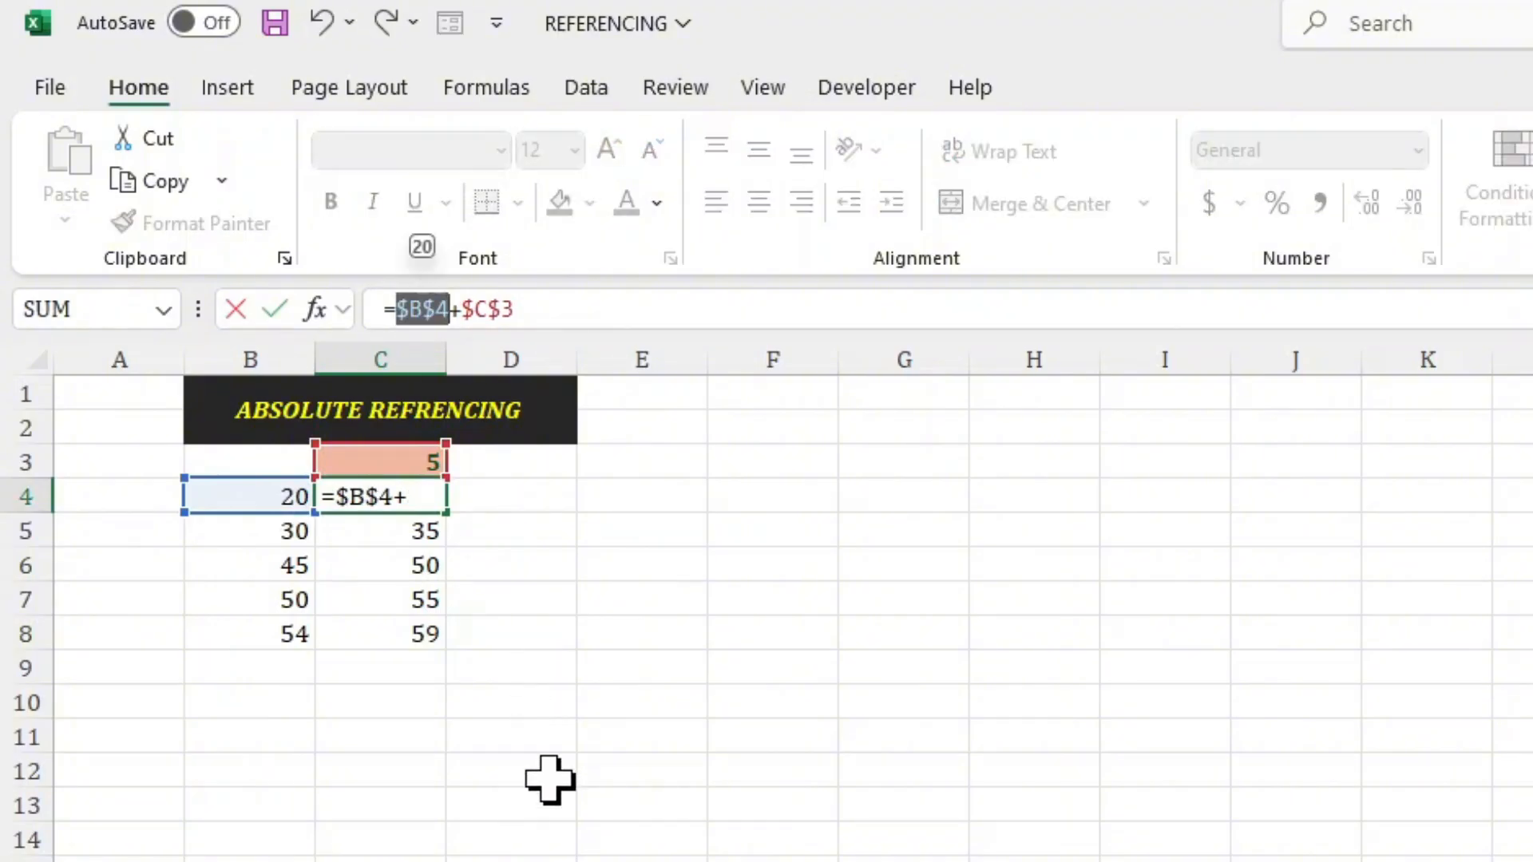
{"action": "key", "text": "Return"}
{"action": "left_click", "coordinate": [409, 497]}
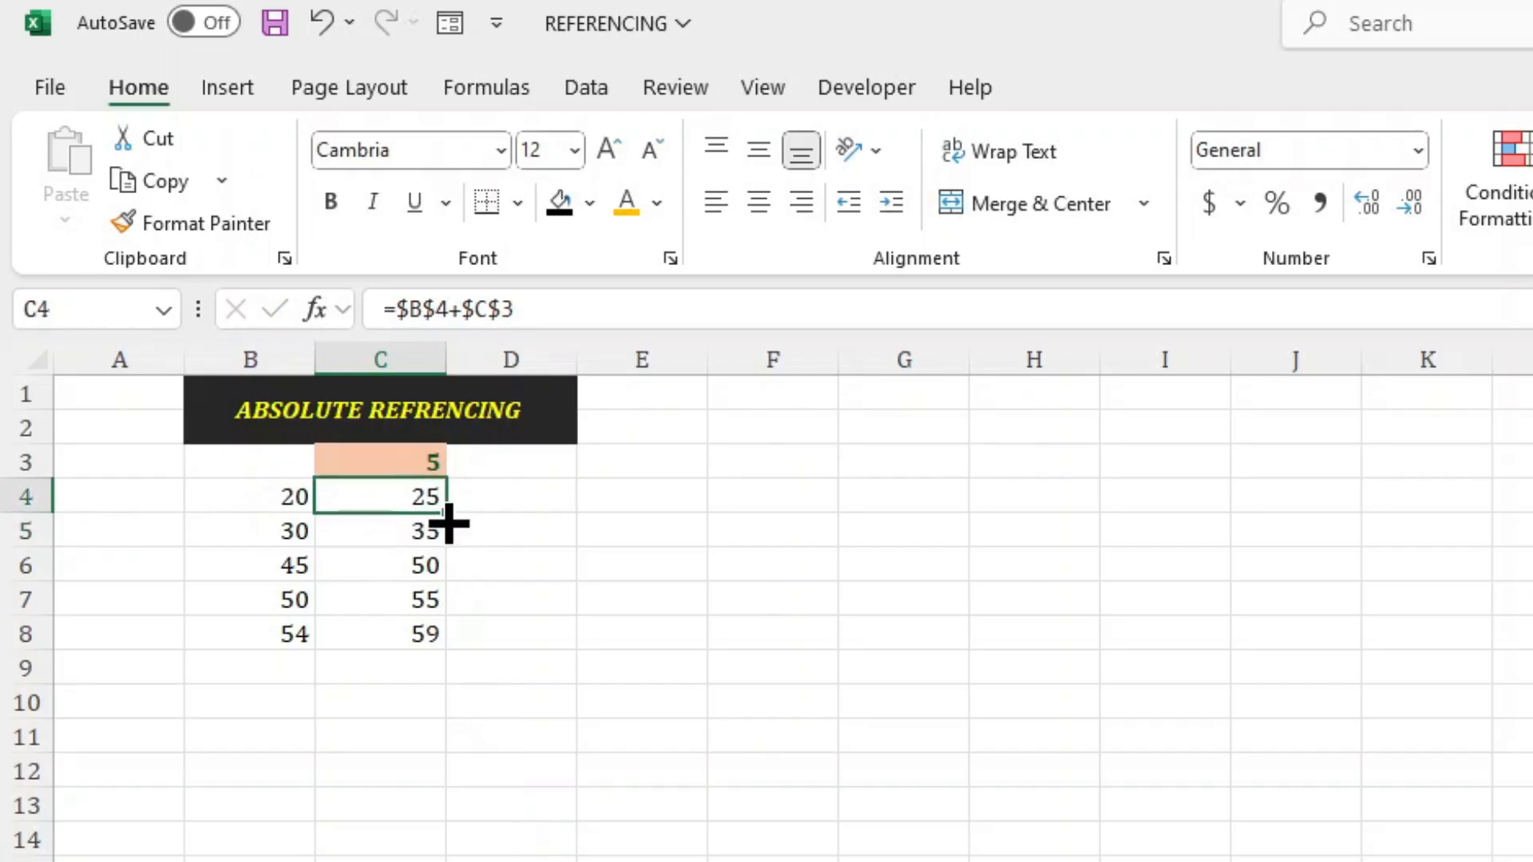
{"action": "left_click_drag", "start_coordinate": [443, 515], "coordinate": [442, 641]}
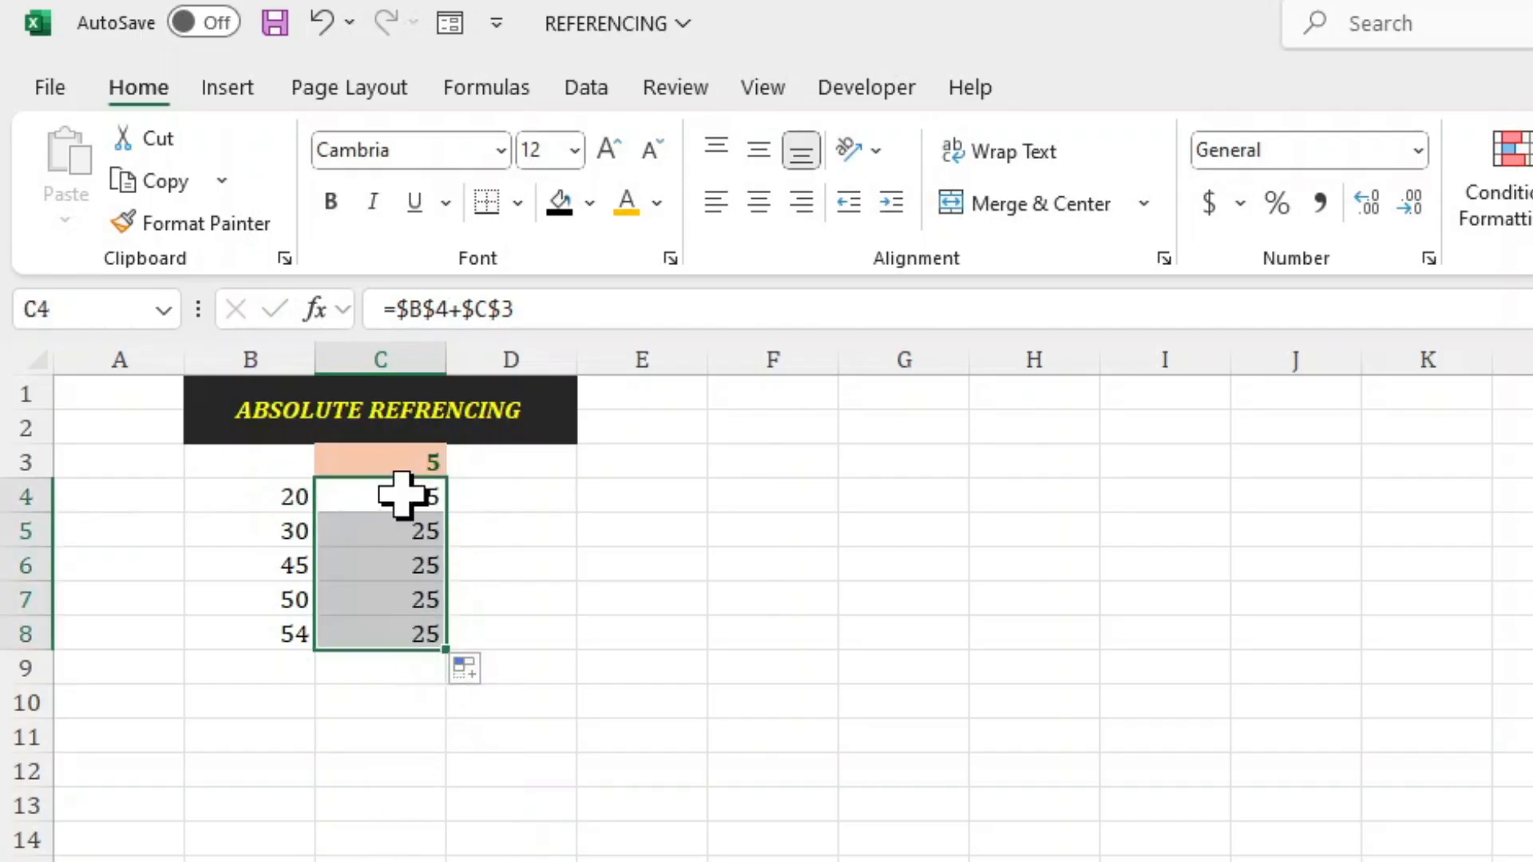
Examine the fully absolute formulas in C4 through C8 and the cells B4 and C3 they refer to.
{"action": "left_click", "coordinate": [402, 597]}
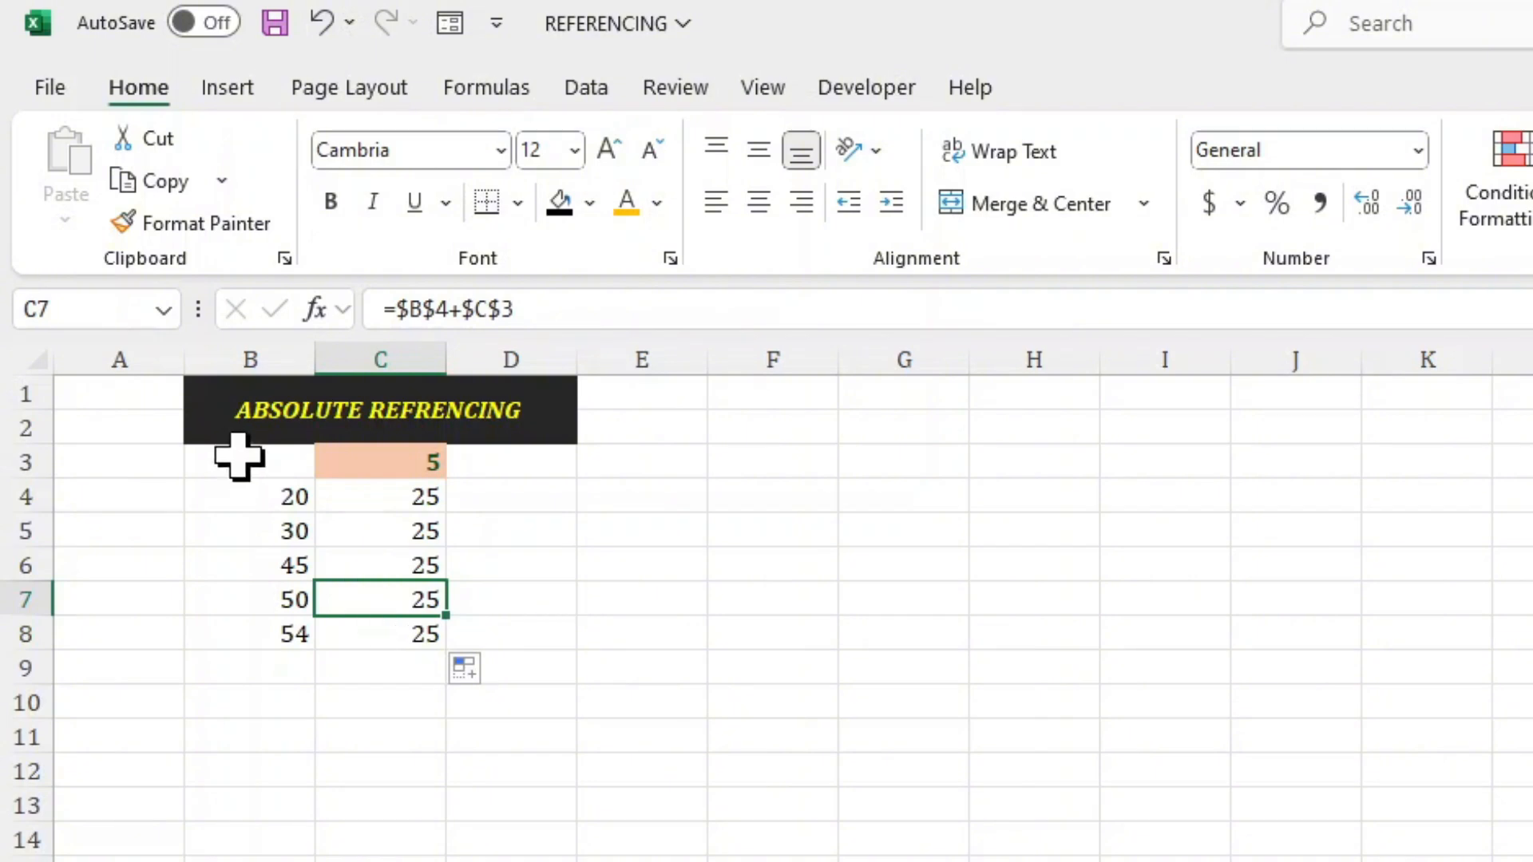
{"action": "left_click", "coordinate": [294, 497]}
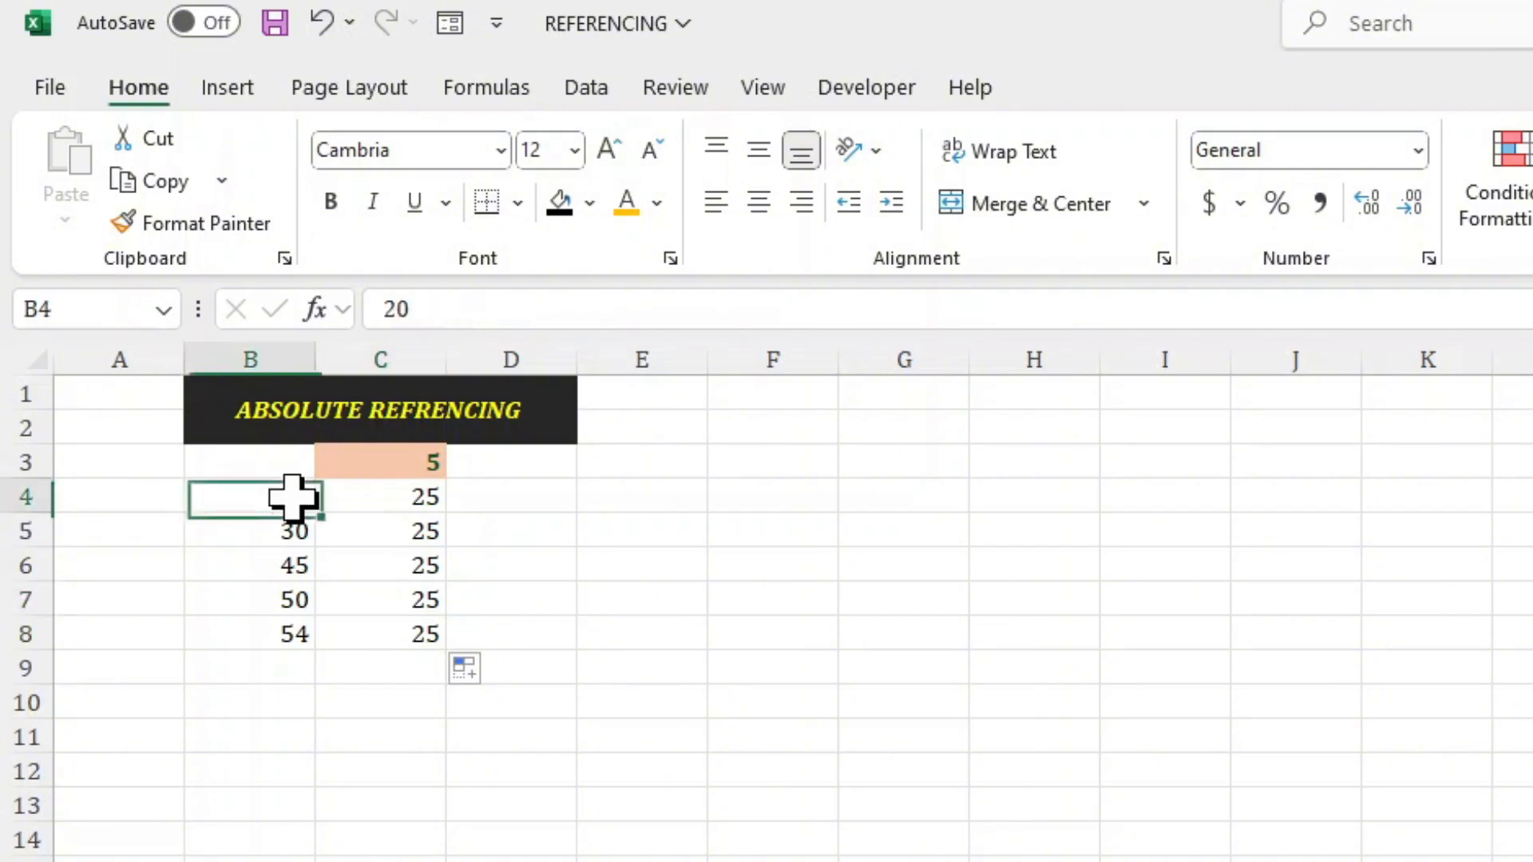
{"action": "left_click", "coordinate": [396, 483]}
{"action": "left_click", "coordinate": [528, 311]}
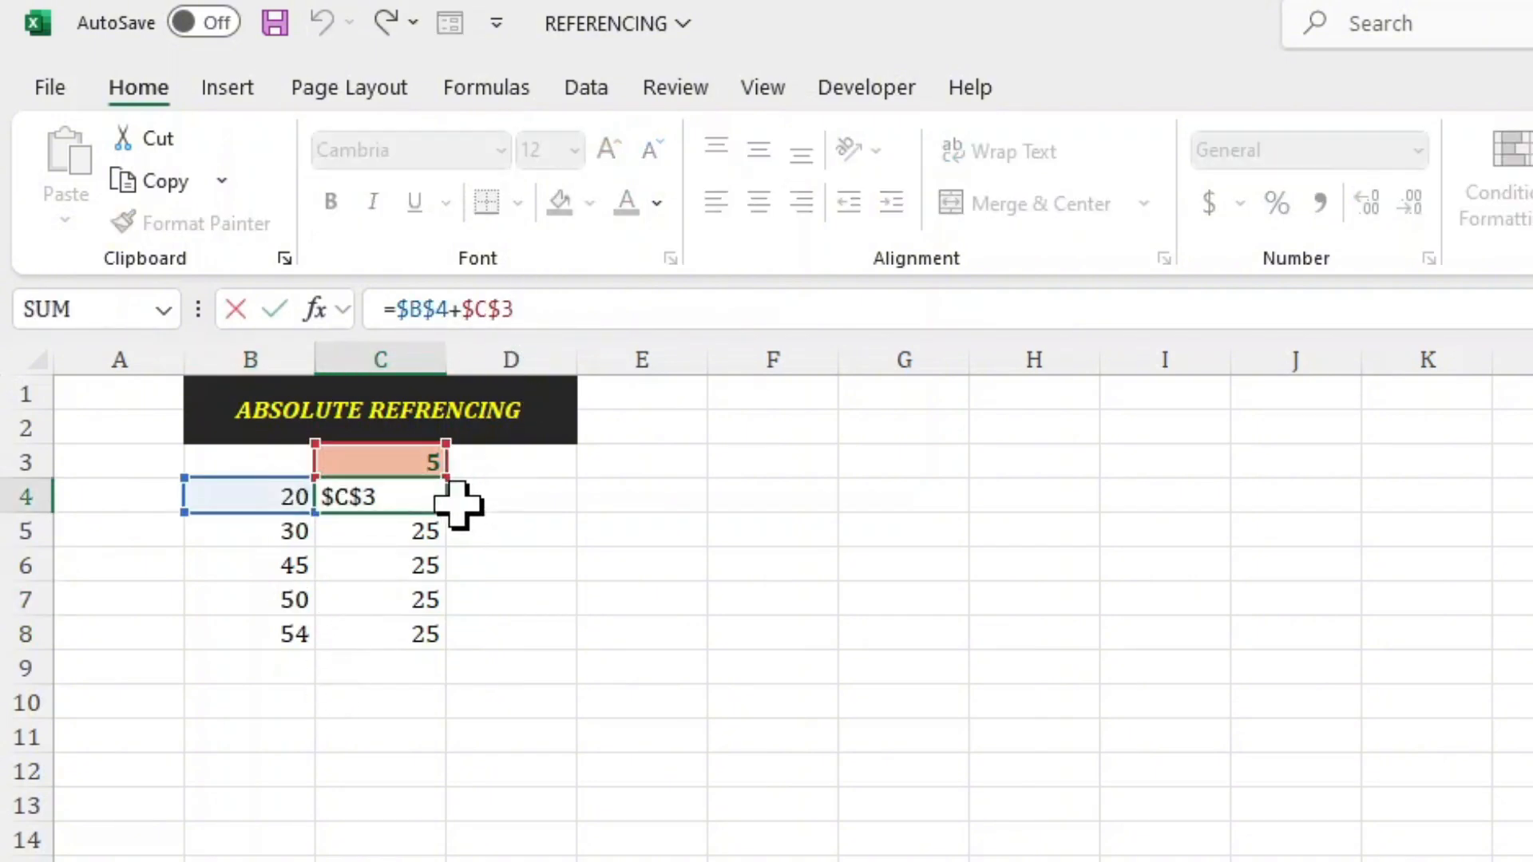
{"action": "left_click", "coordinate": [428, 526]}
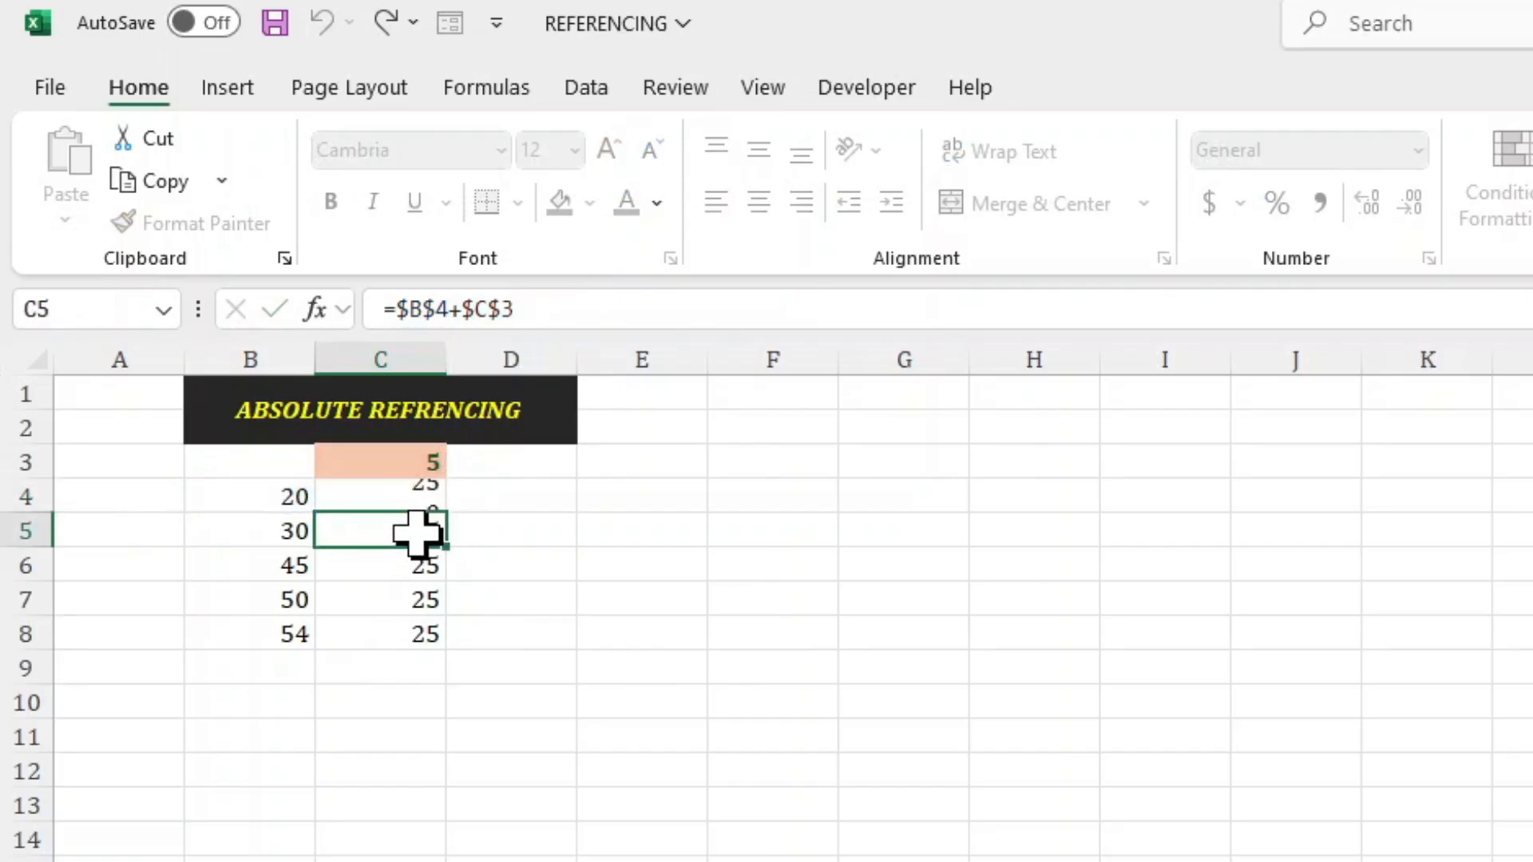
{"action": "left_click", "coordinate": [402, 571]}
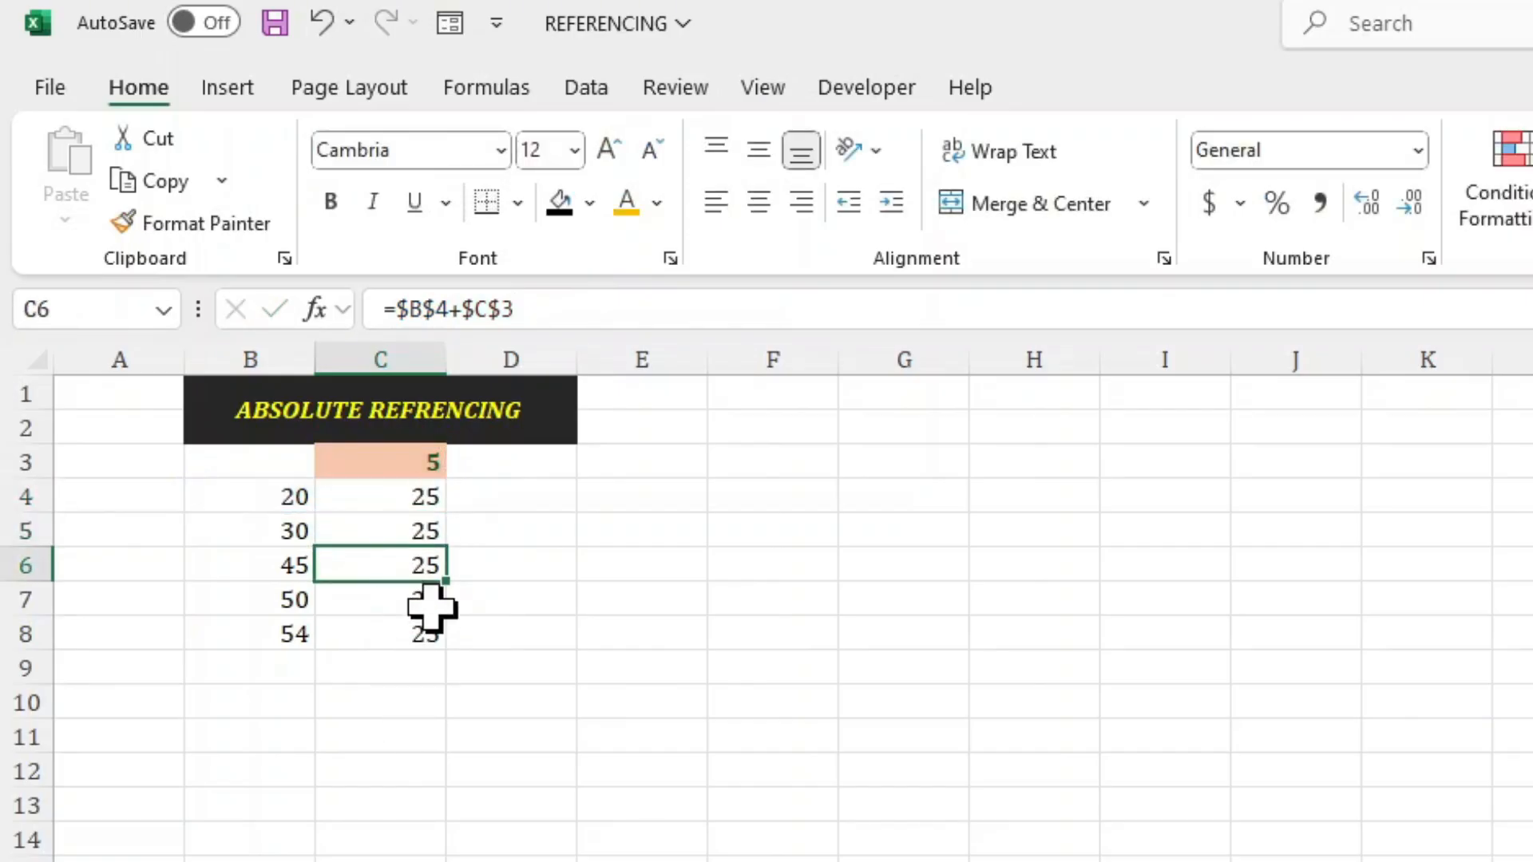
{"action": "left_click", "coordinate": [381, 523]}
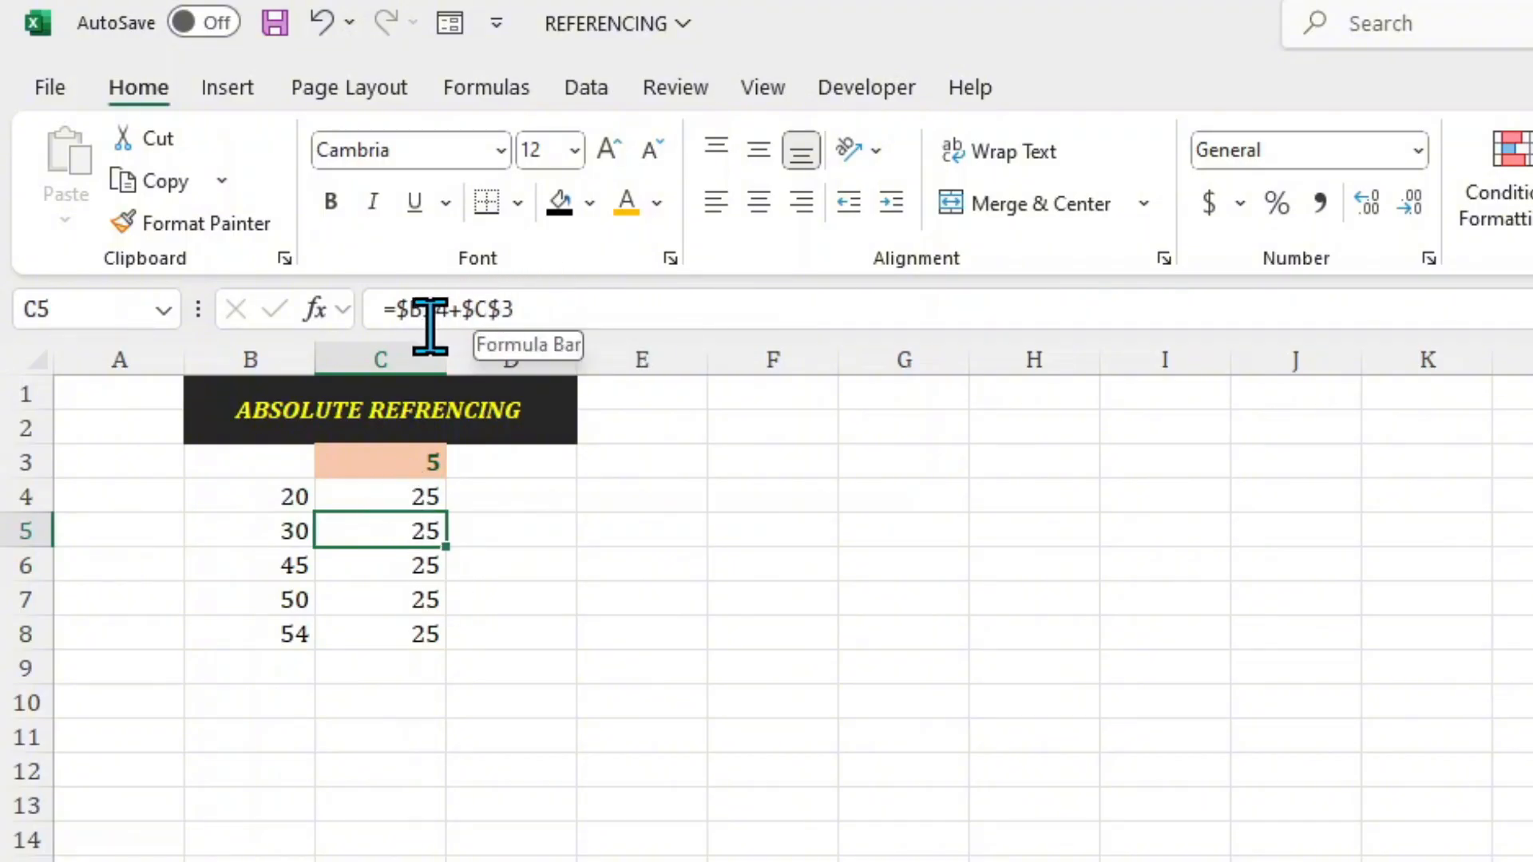
{"action": "left_click", "coordinate": [387, 604]}
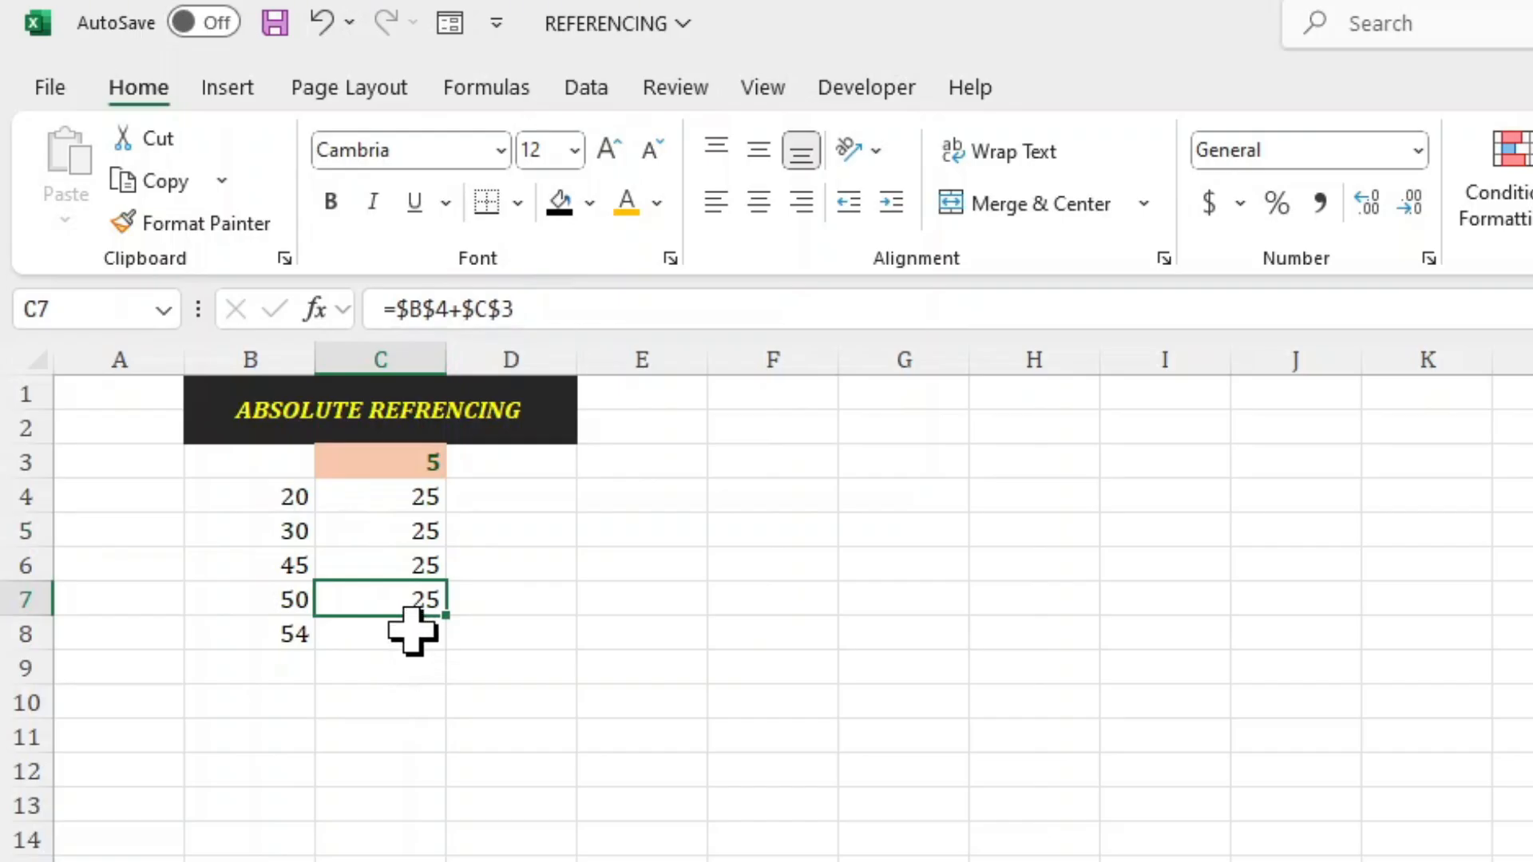
{"action": "left_click", "coordinate": [412, 632]}
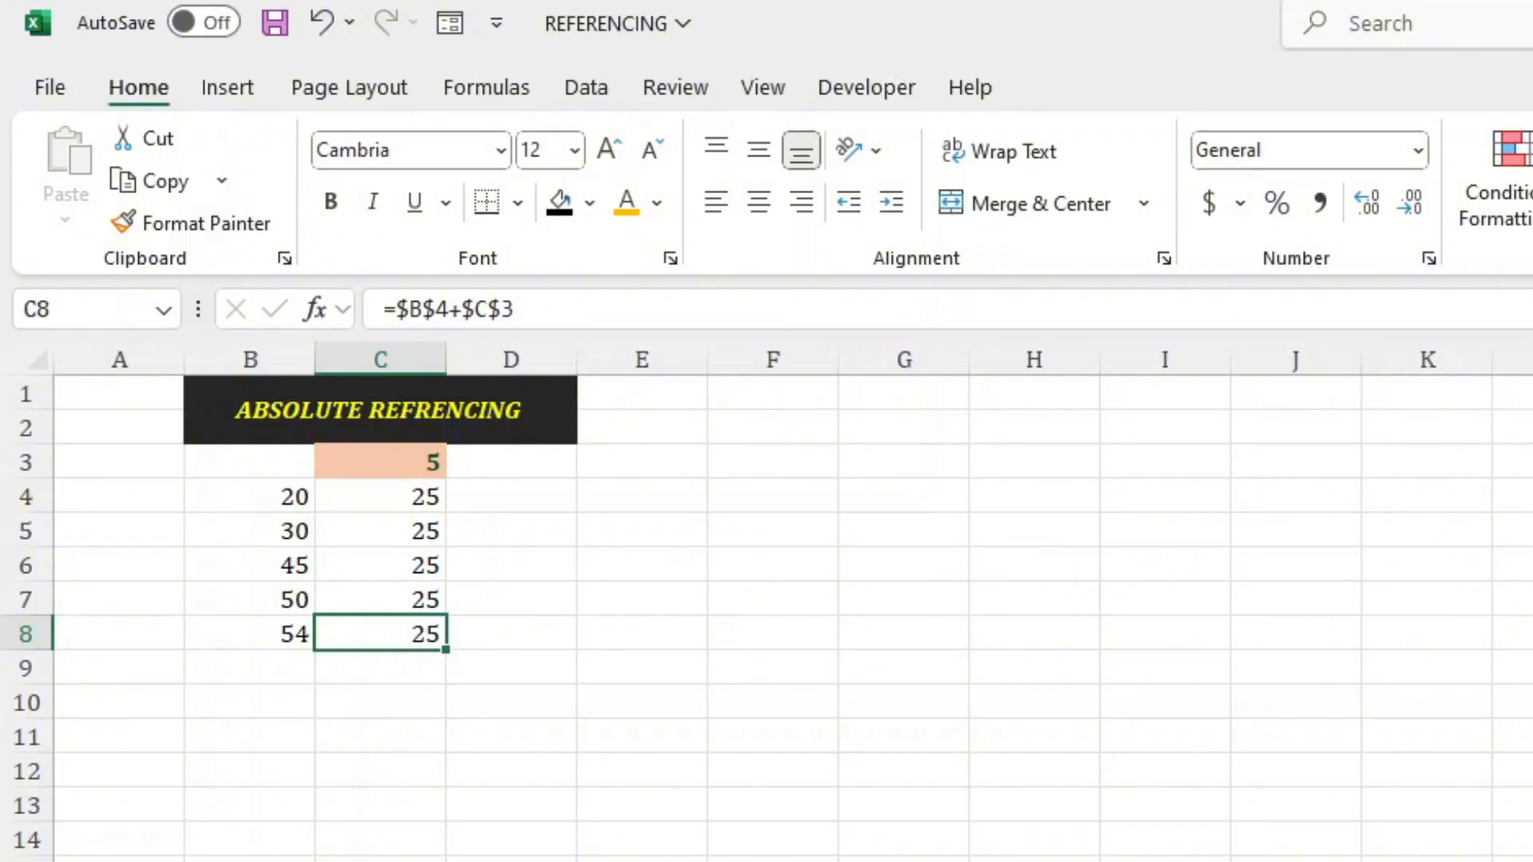
Switch to the mixed referencing sheet and enter the formula =B4+C3 in cell C4.
{"action": "key", "text": "ctrl+Page_Down"}
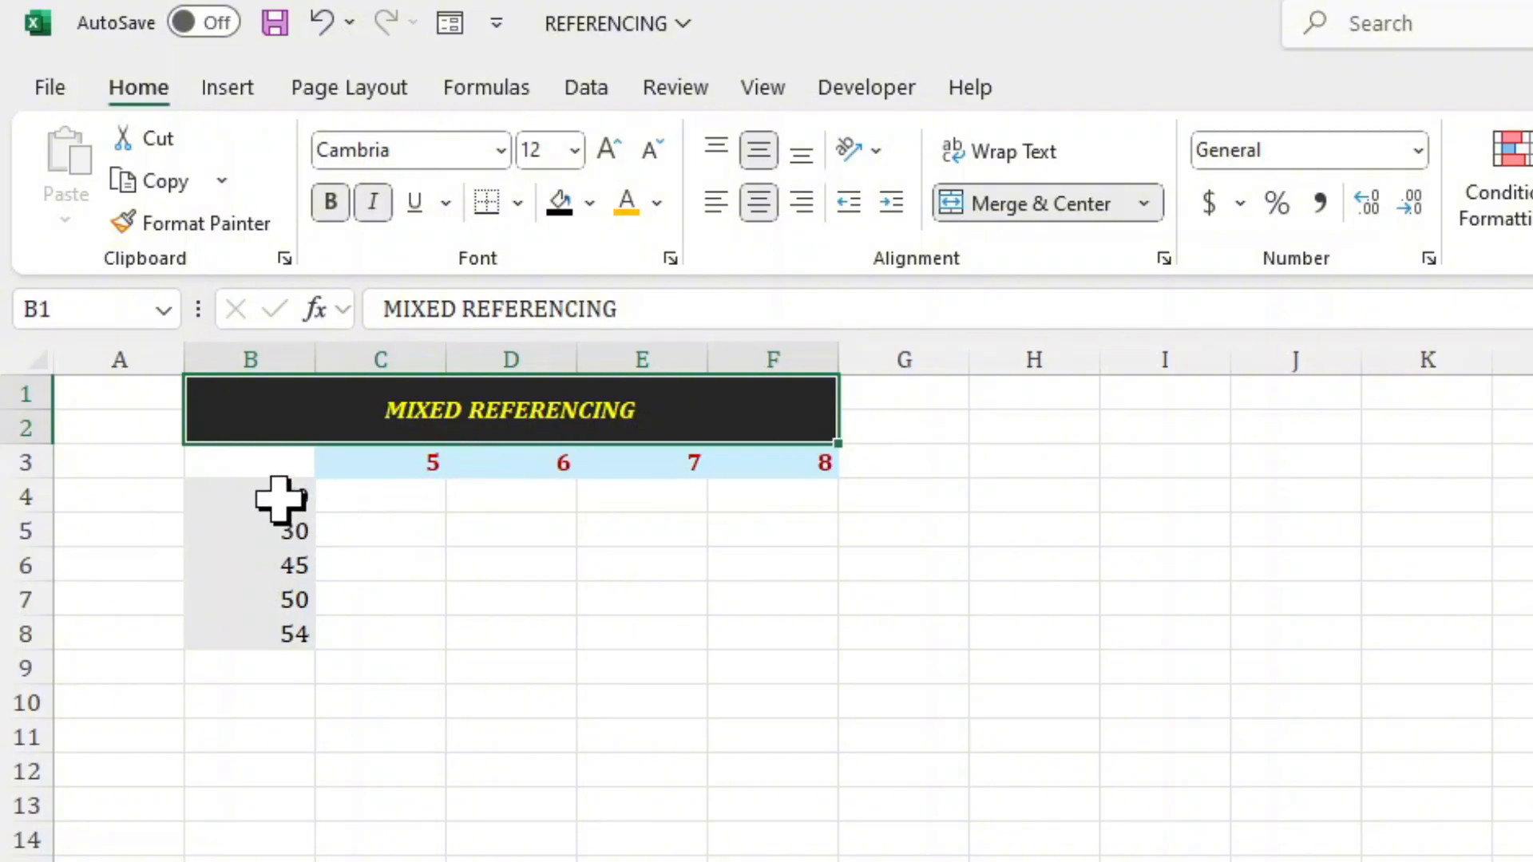
{"action": "left_click", "coordinate": [388, 493]}
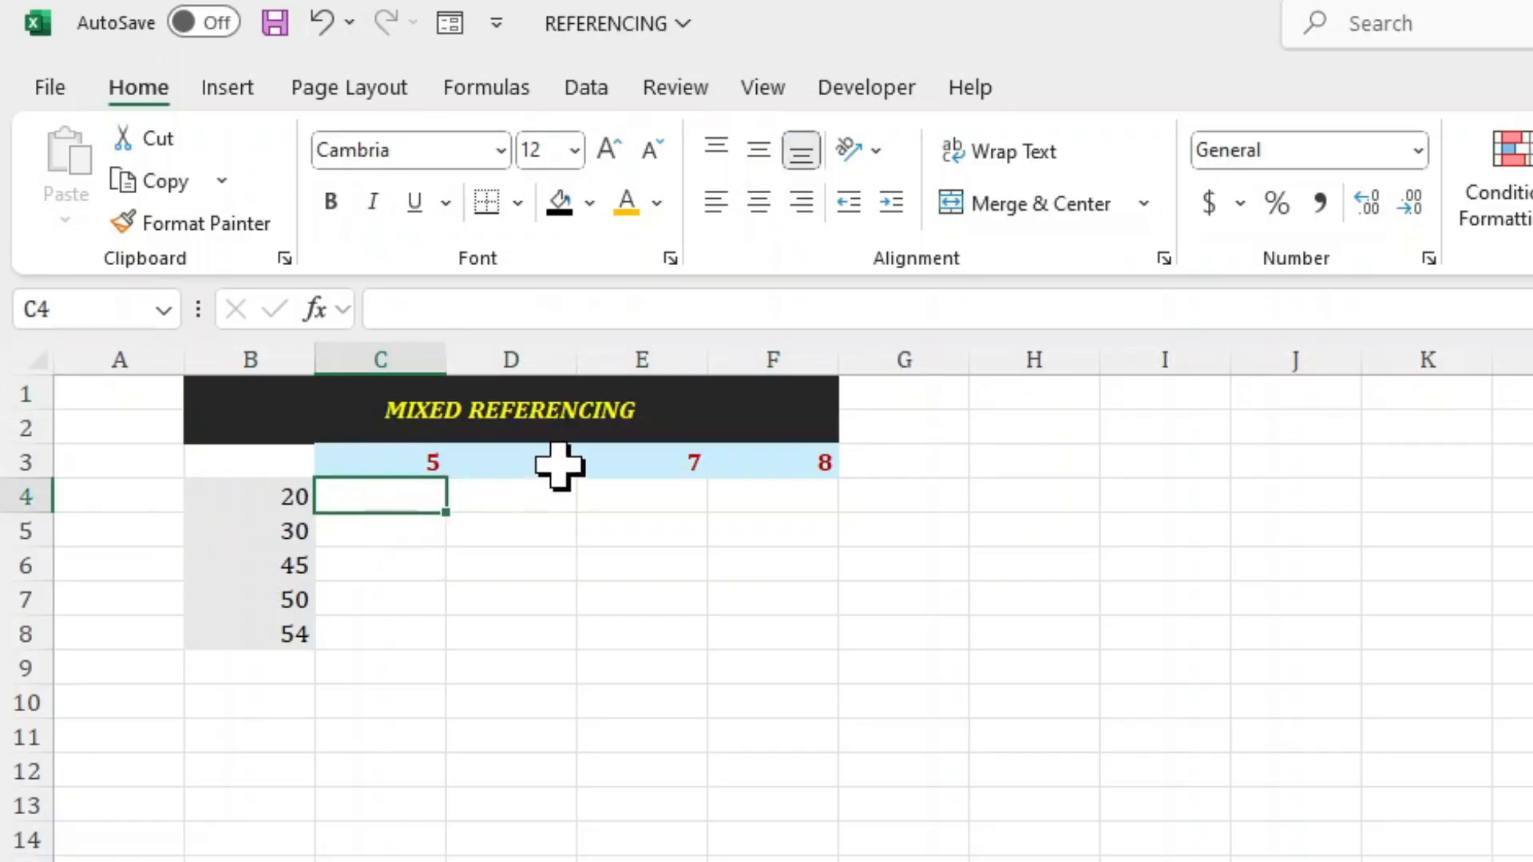
{"action": "left_click", "coordinate": [493, 504]}
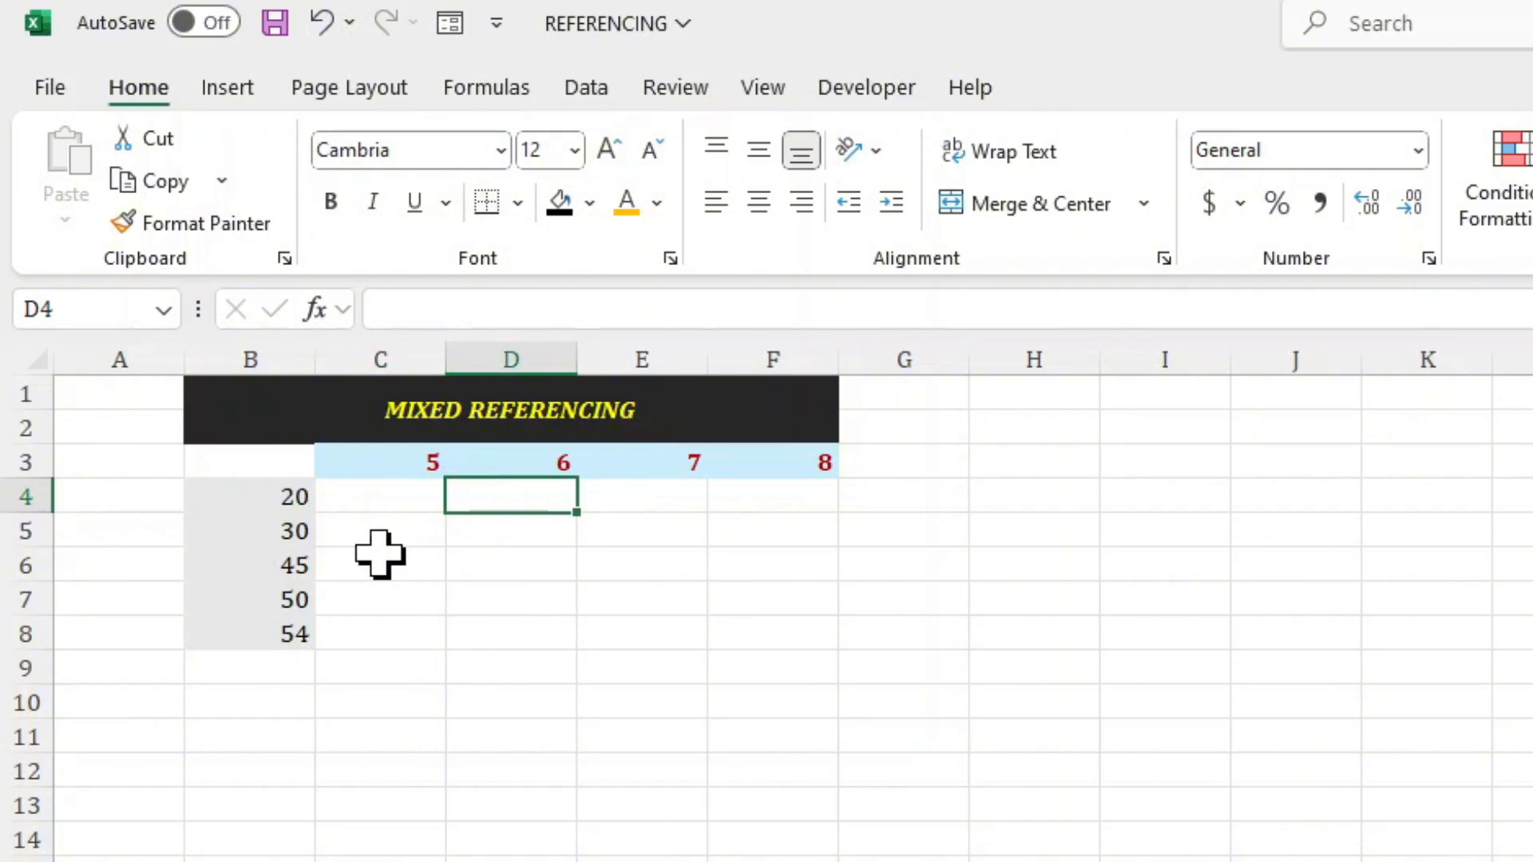
{"action": "left_click", "coordinate": [341, 499]}
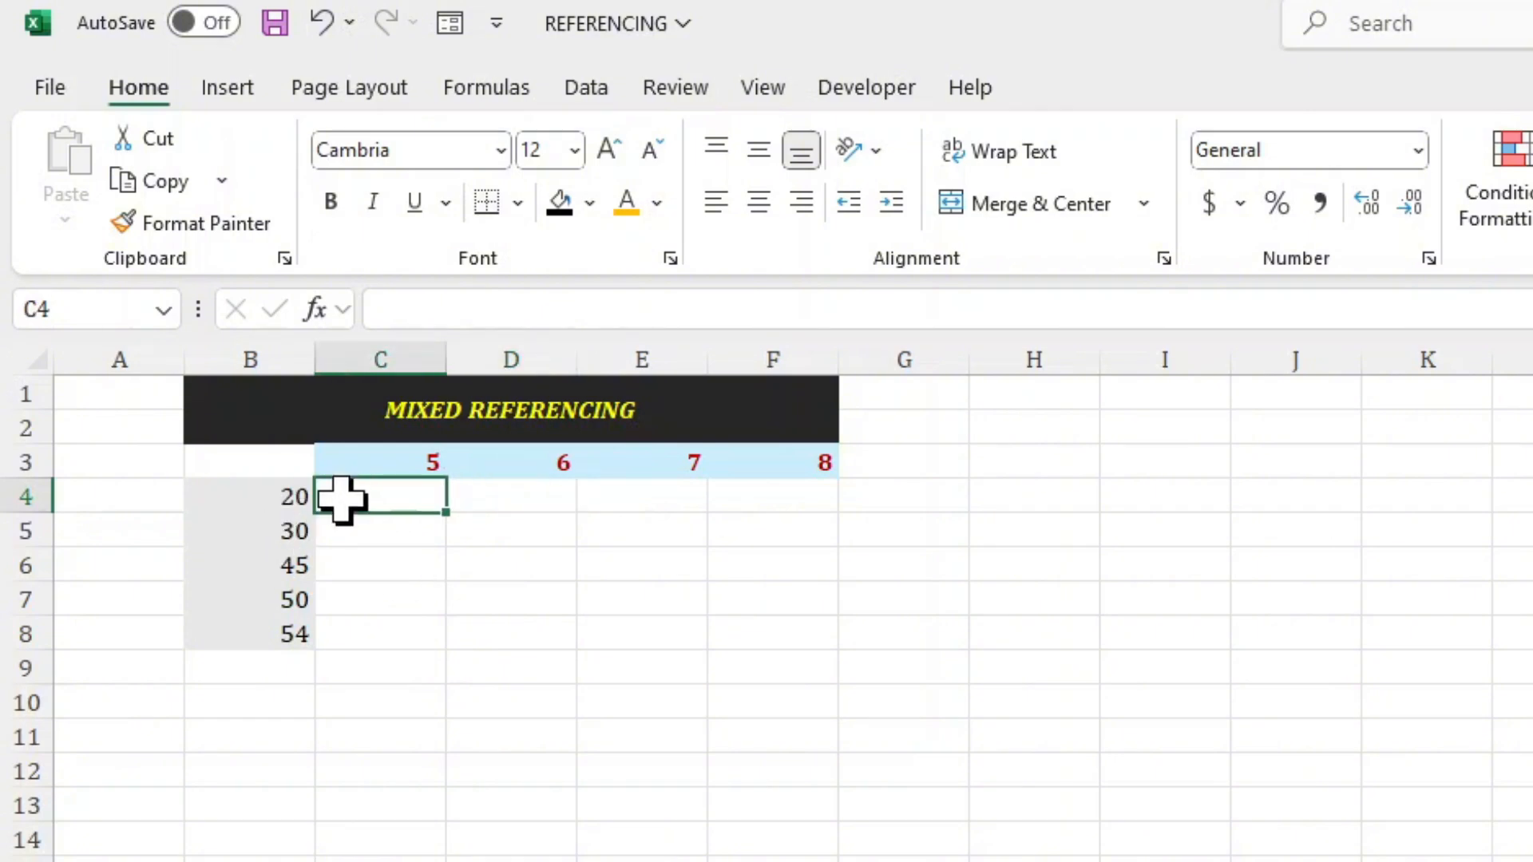
{"action": "type", "text": "="}
{"action": "left_click", "coordinate": [270, 497]}
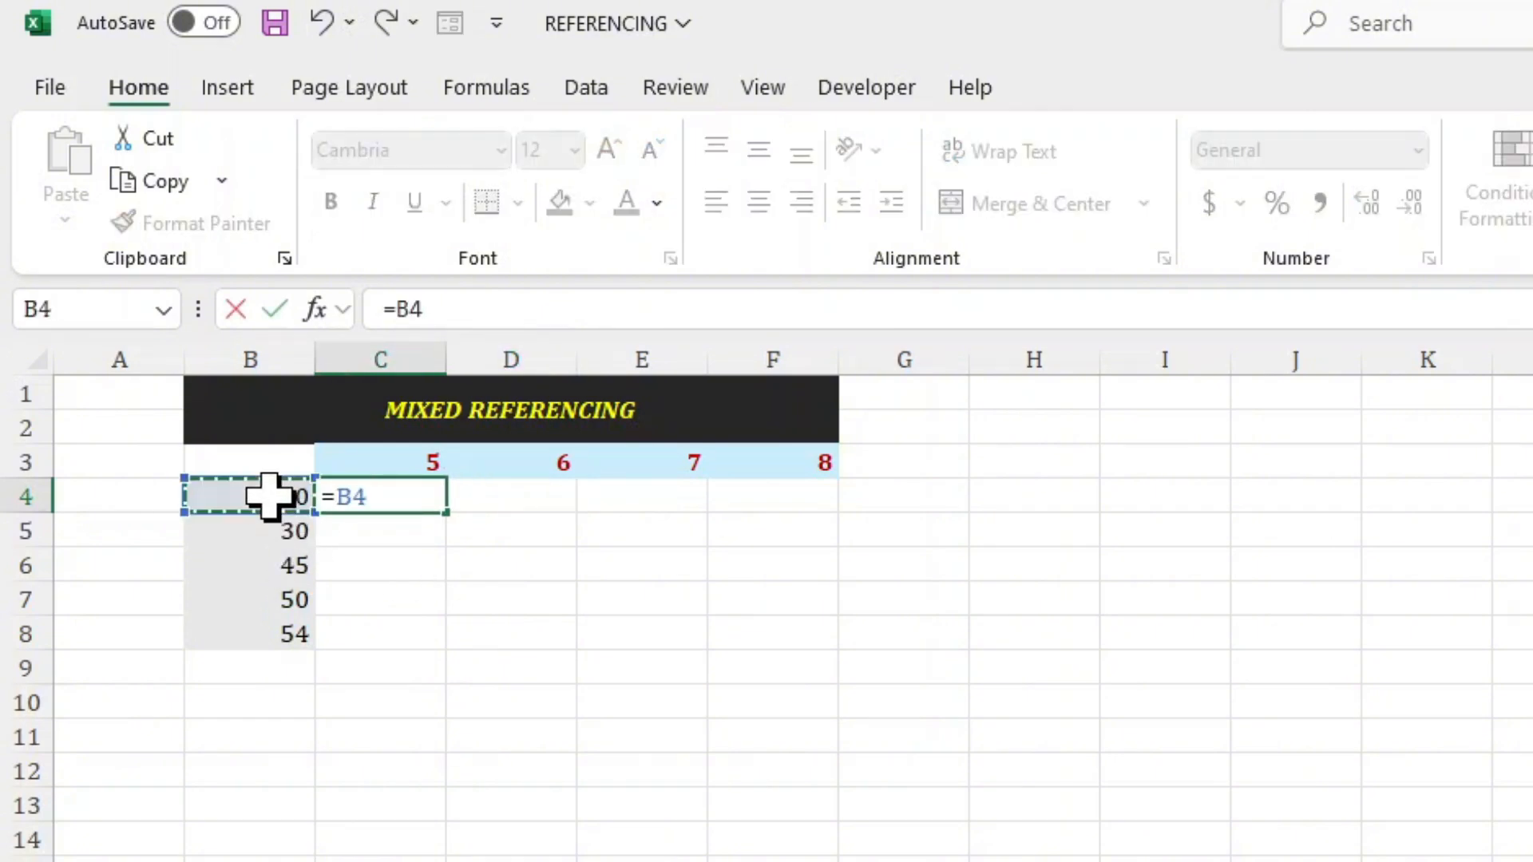
{"action": "type", "text": "+"}
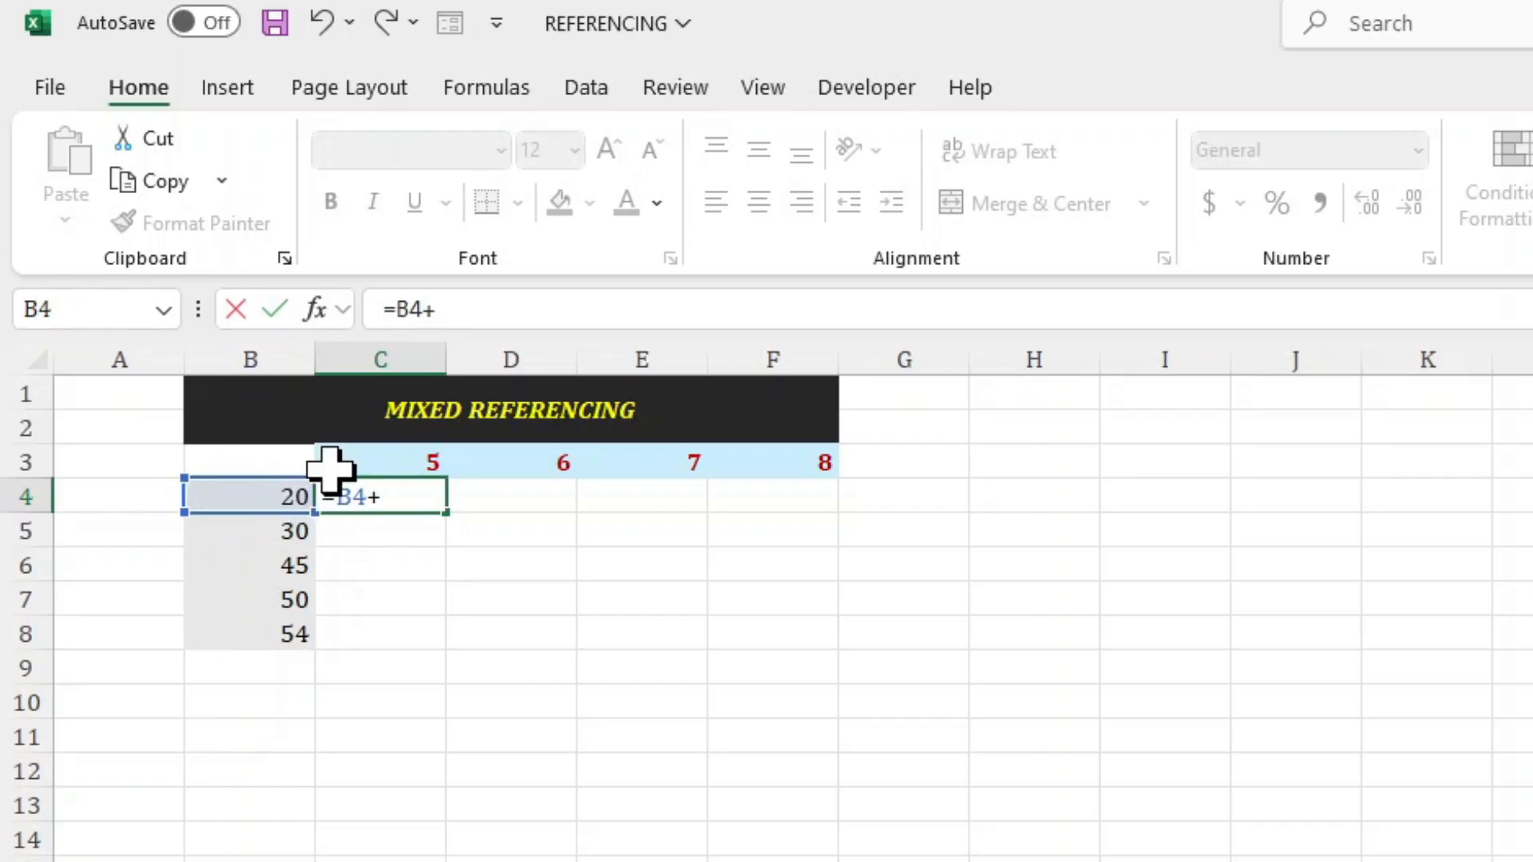
{"action": "left_click", "coordinate": [355, 463]}
{"action": "key", "text": "Return"}
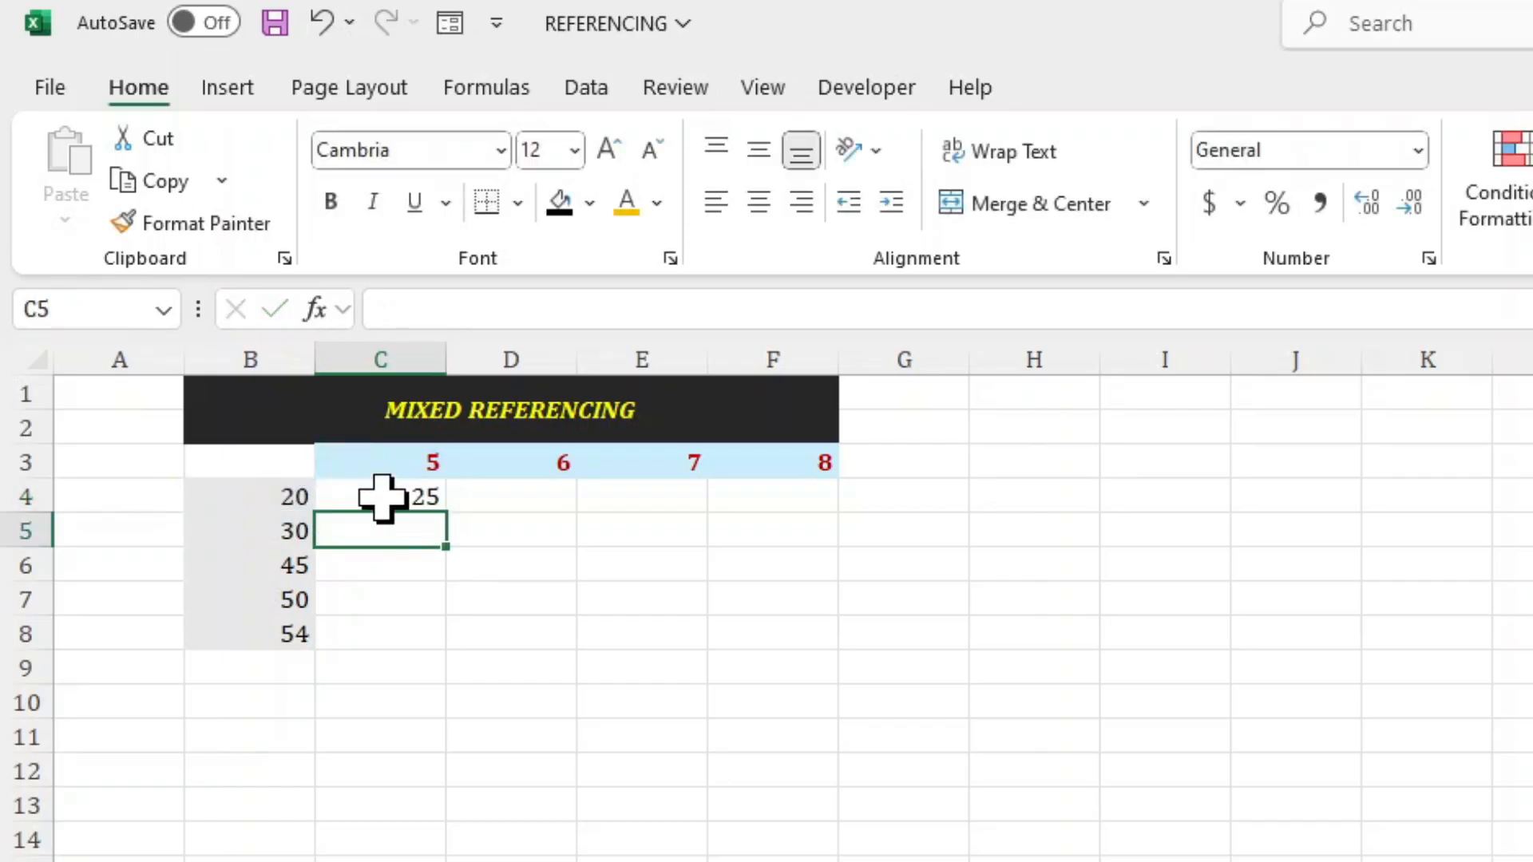
Fill the =B4+C3 formula from C4 across to F4 and check the cells referenced in F4.
{"action": "left_click", "coordinate": [375, 497]}
{"action": "left_click_drag", "start_coordinate": [447, 515], "coordinate": [799, 534]}
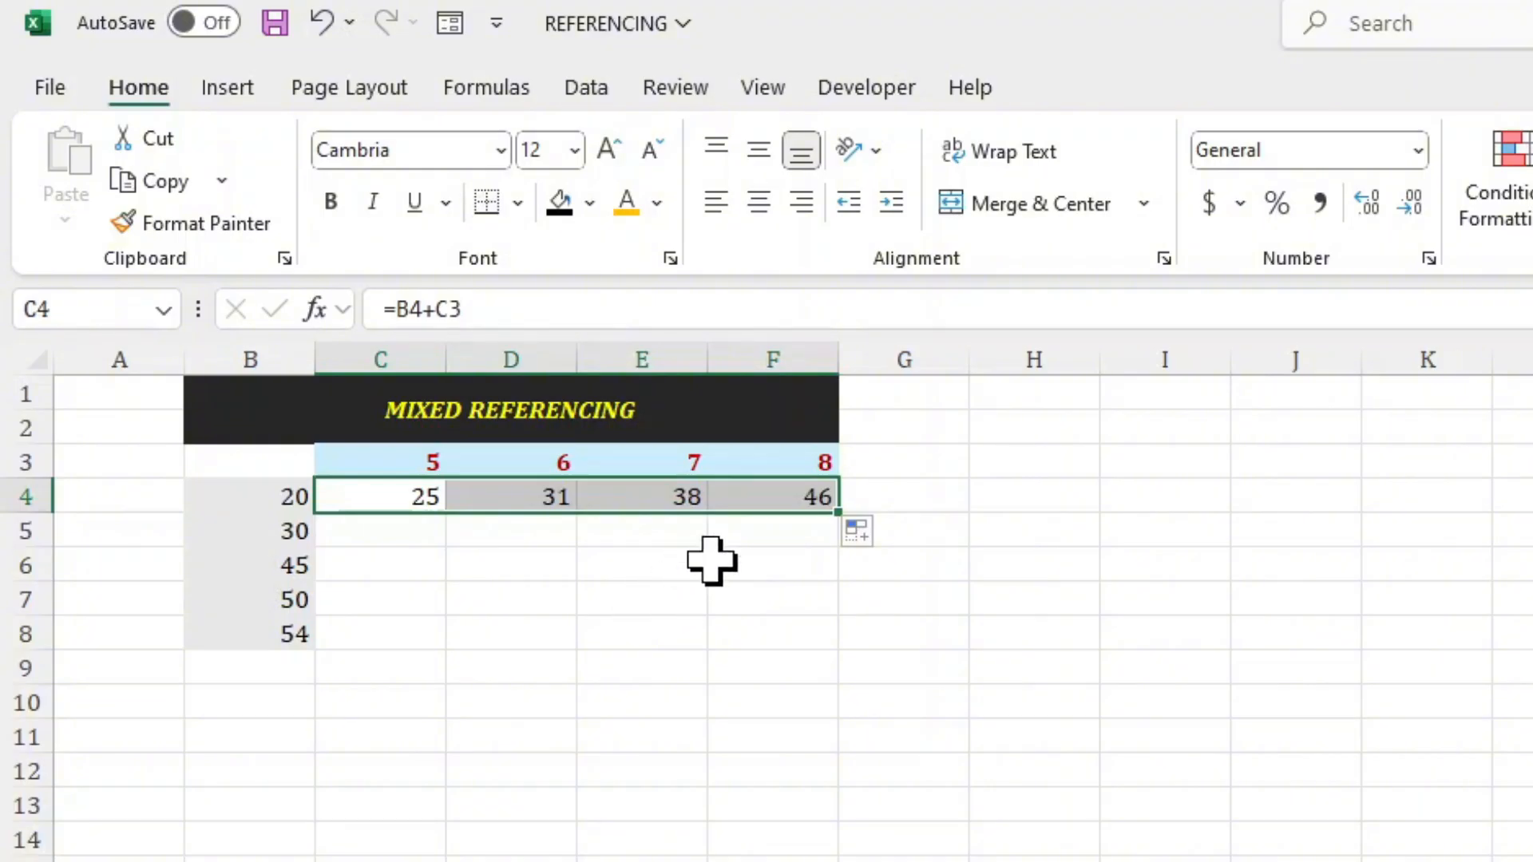
{"action": "left_click", "coordinate": [788, 496]}
{"action": "left_click", "coordinate": [507, 306]}
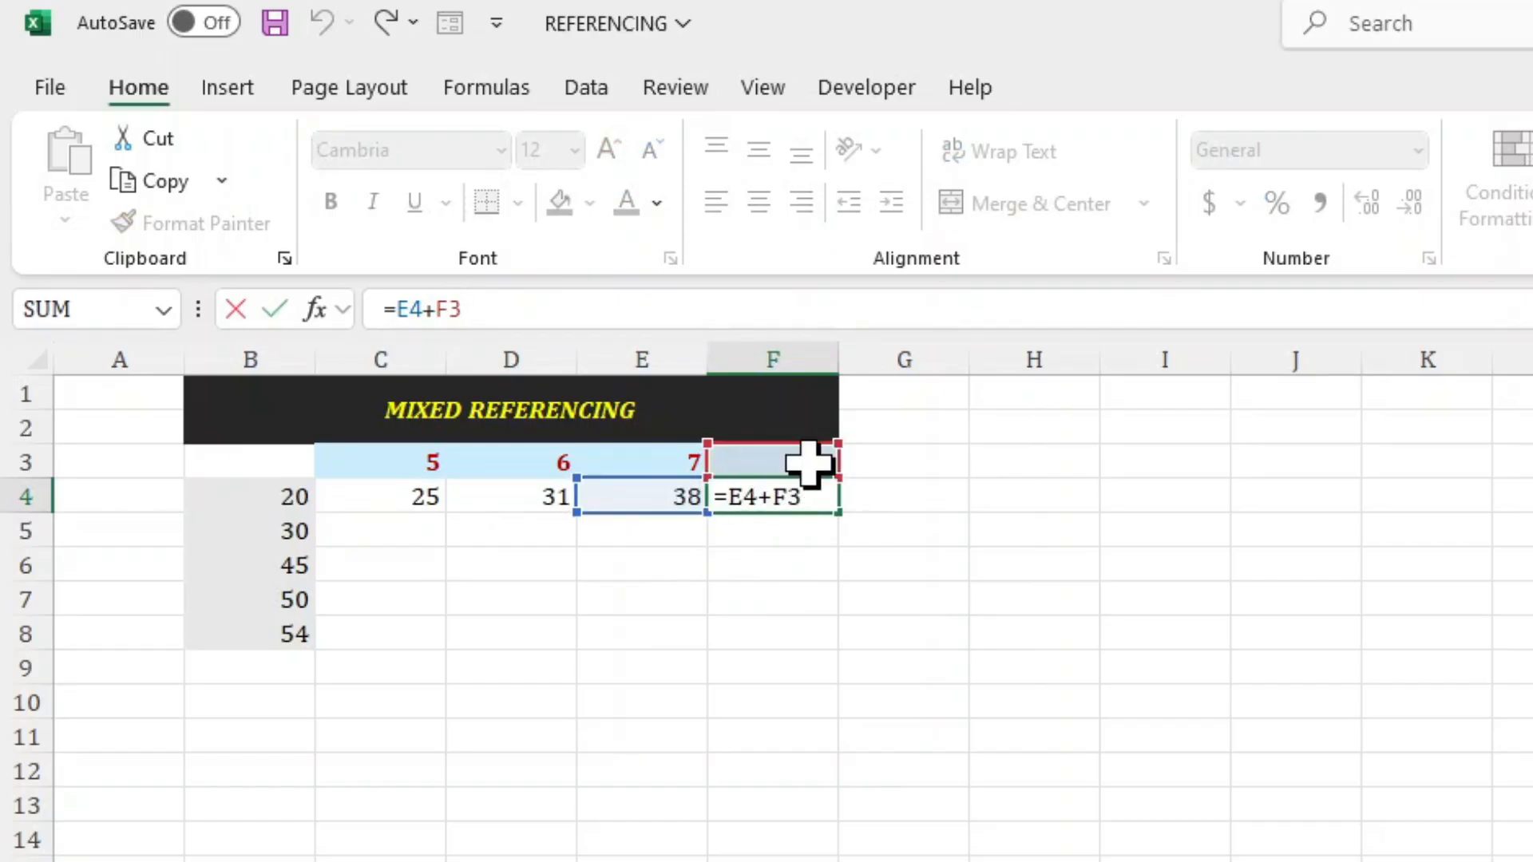
{"action": "key", "text": "Return"}
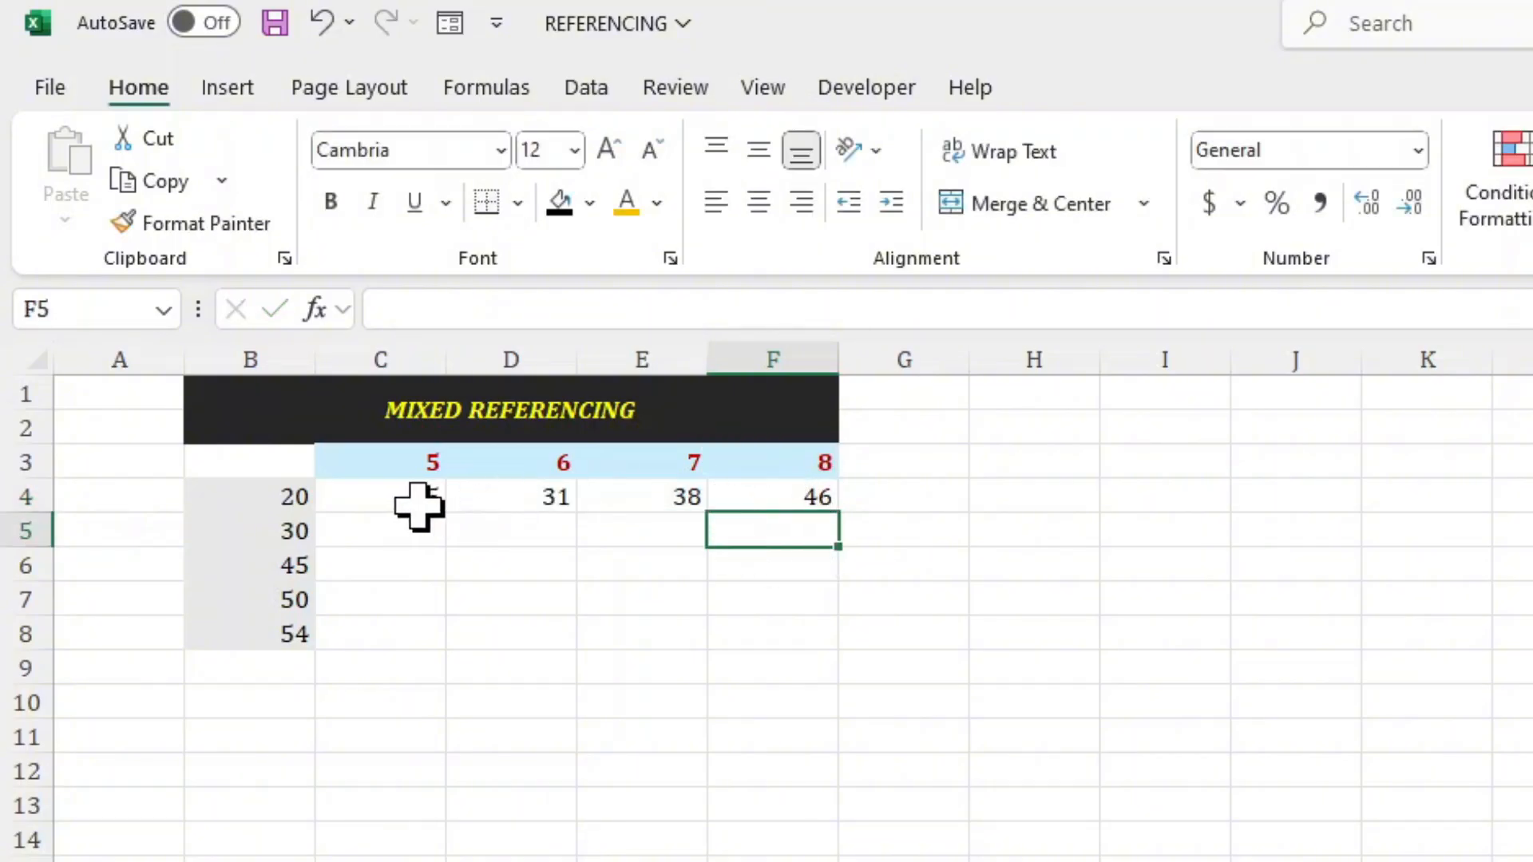
Fill the relative formulas in C4:F4 down to row 8 and check the cells referenced in E7 and F8.
{"action": "left_click_drag", "start_coordinate": [404, 500], "coordinate": [774, 506]}
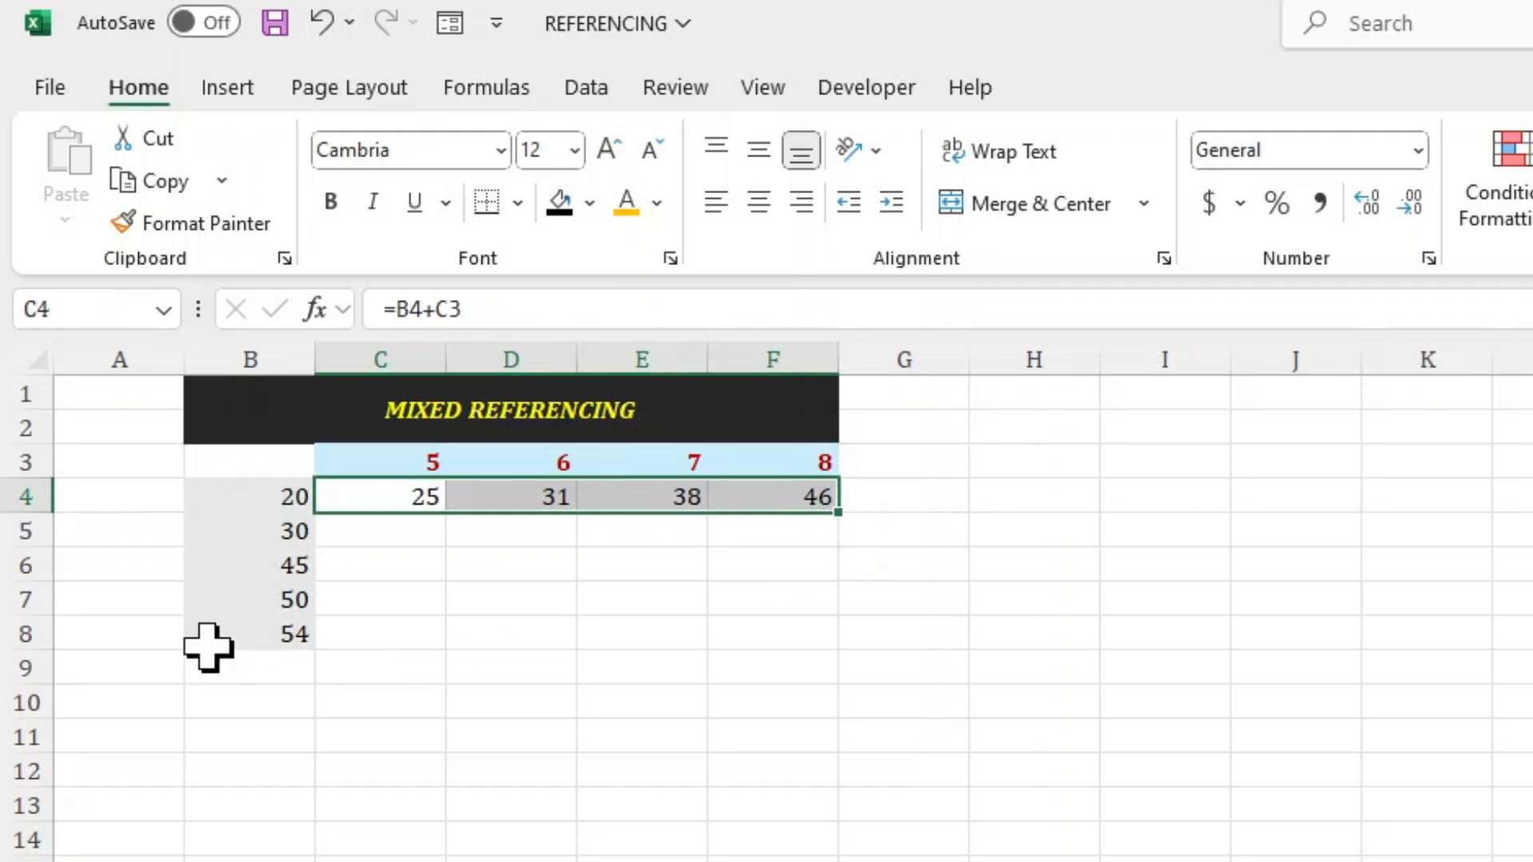
{"action": "double_click", "coordinate": [838, 511]}
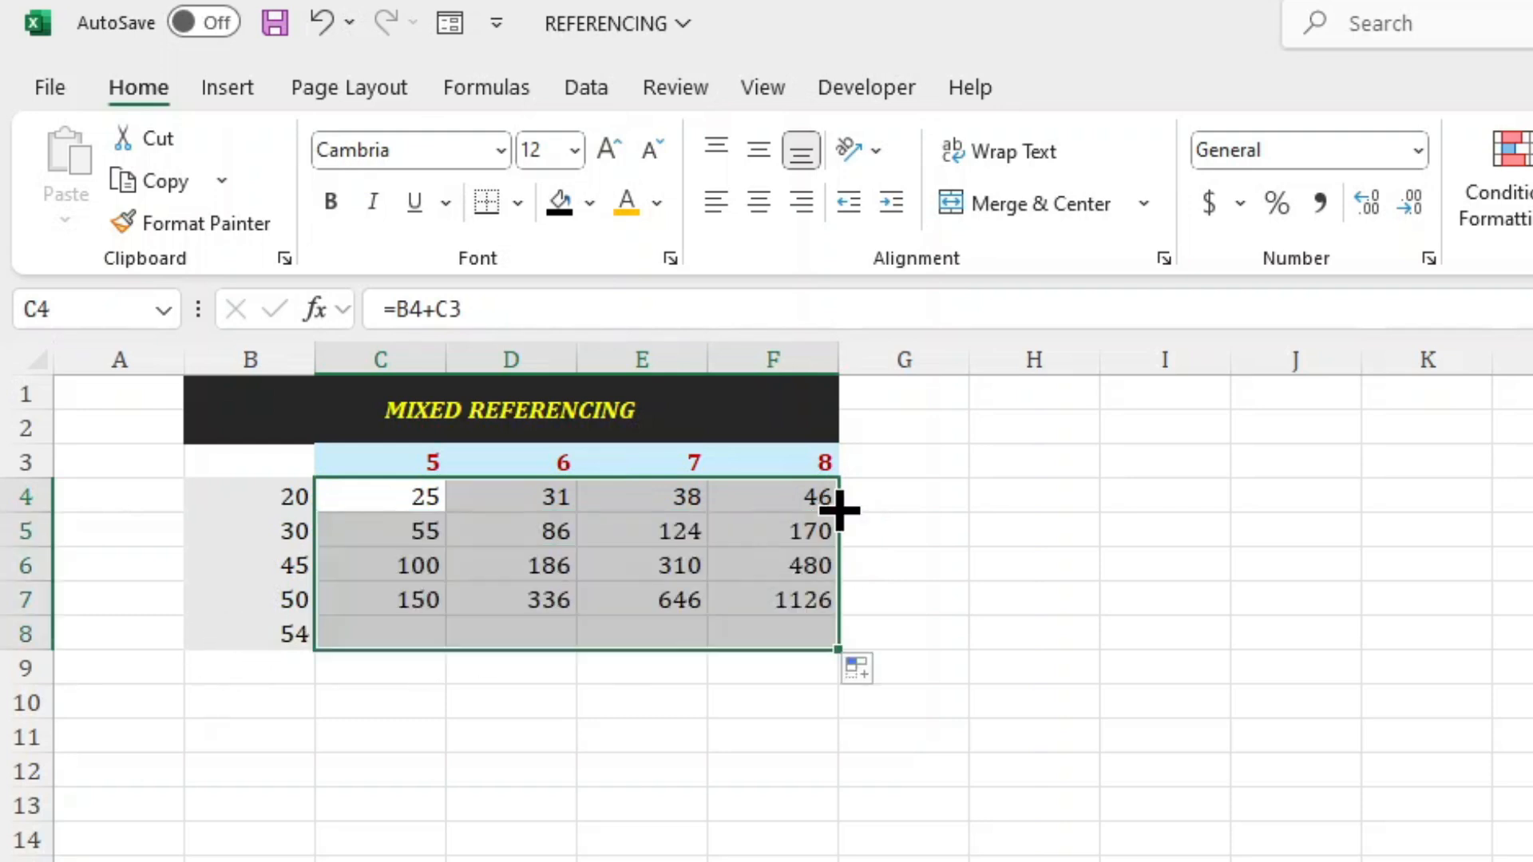
{"action": "left_click", "coordinate": [673, 597]}
{"action": "left_click", "coordinate": [494, 308]}
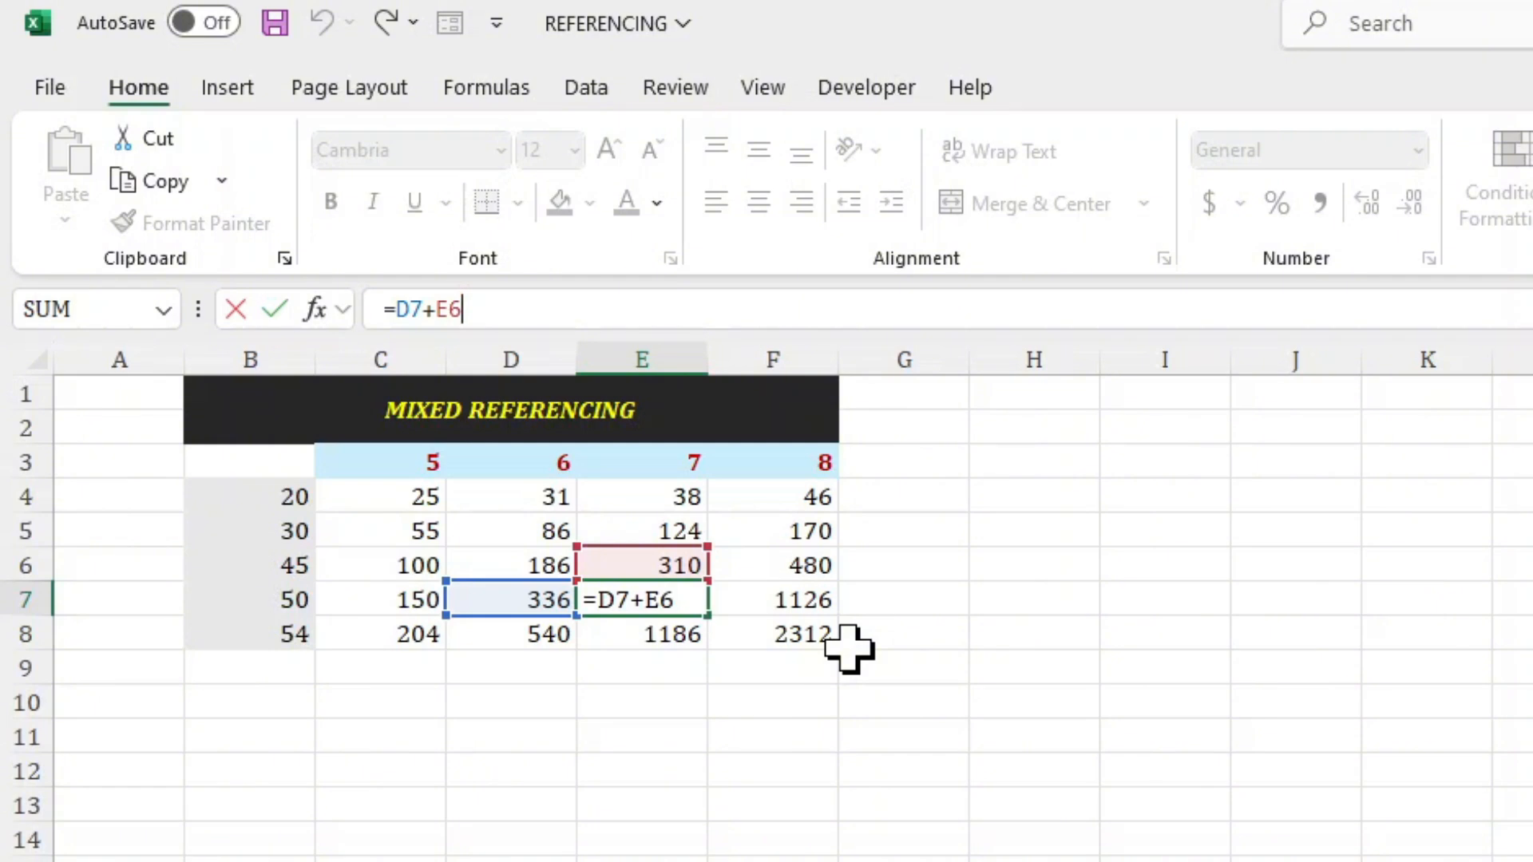
{"action": "key", "text": "Return"}
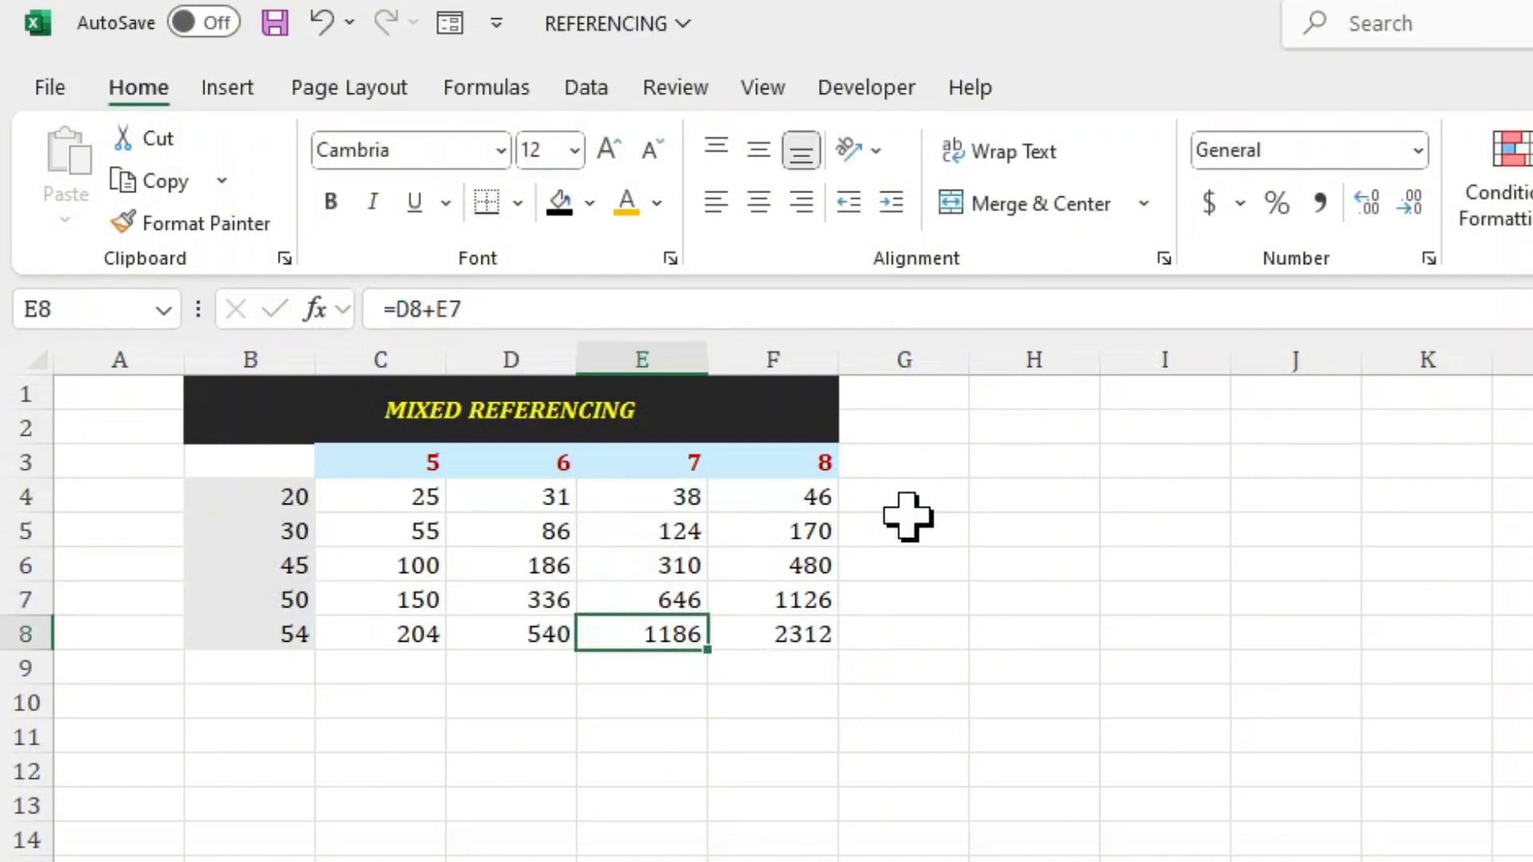
{"action": "left_click", "coordinate": [768, 637]}
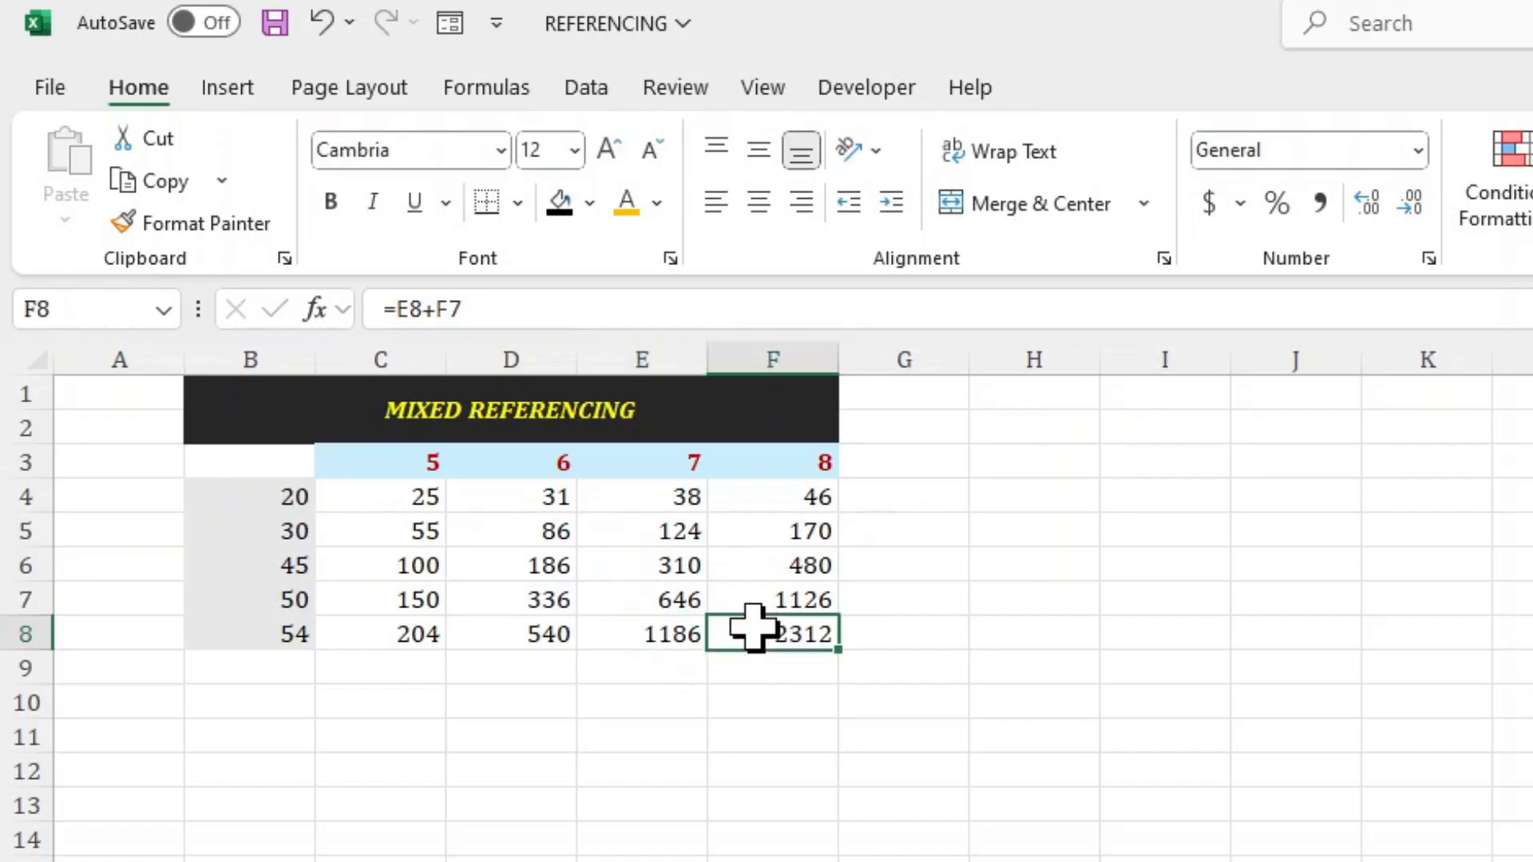
{"action": "left_click", "coordinate": [477, 309]}
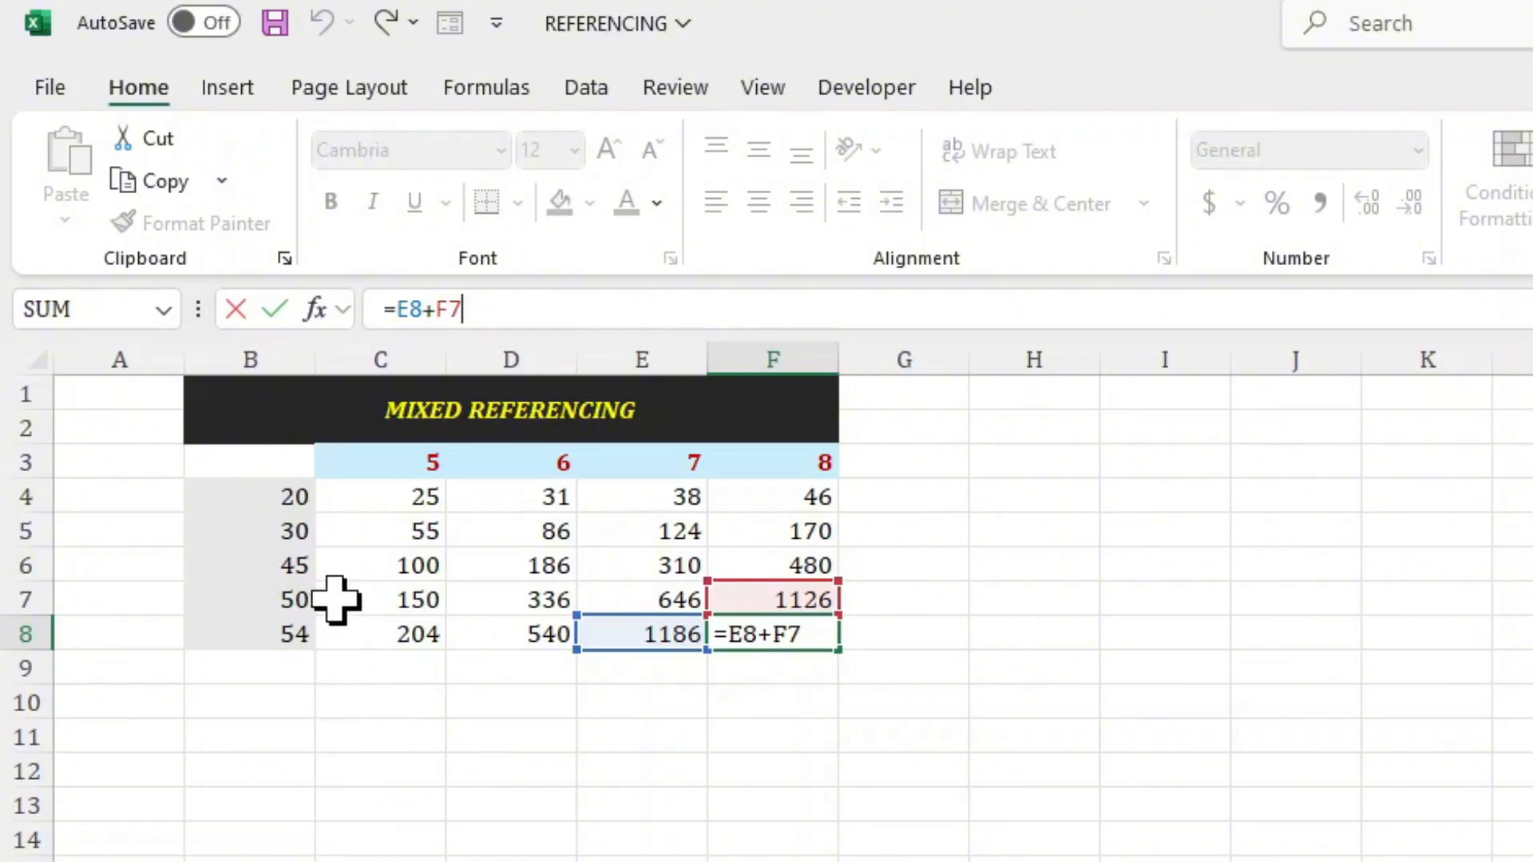
Lock only the row of the C3 reference in cell C4's formula, giving =B4+C$3.
{"action": "left_click", "coordinate": [358, 504]}
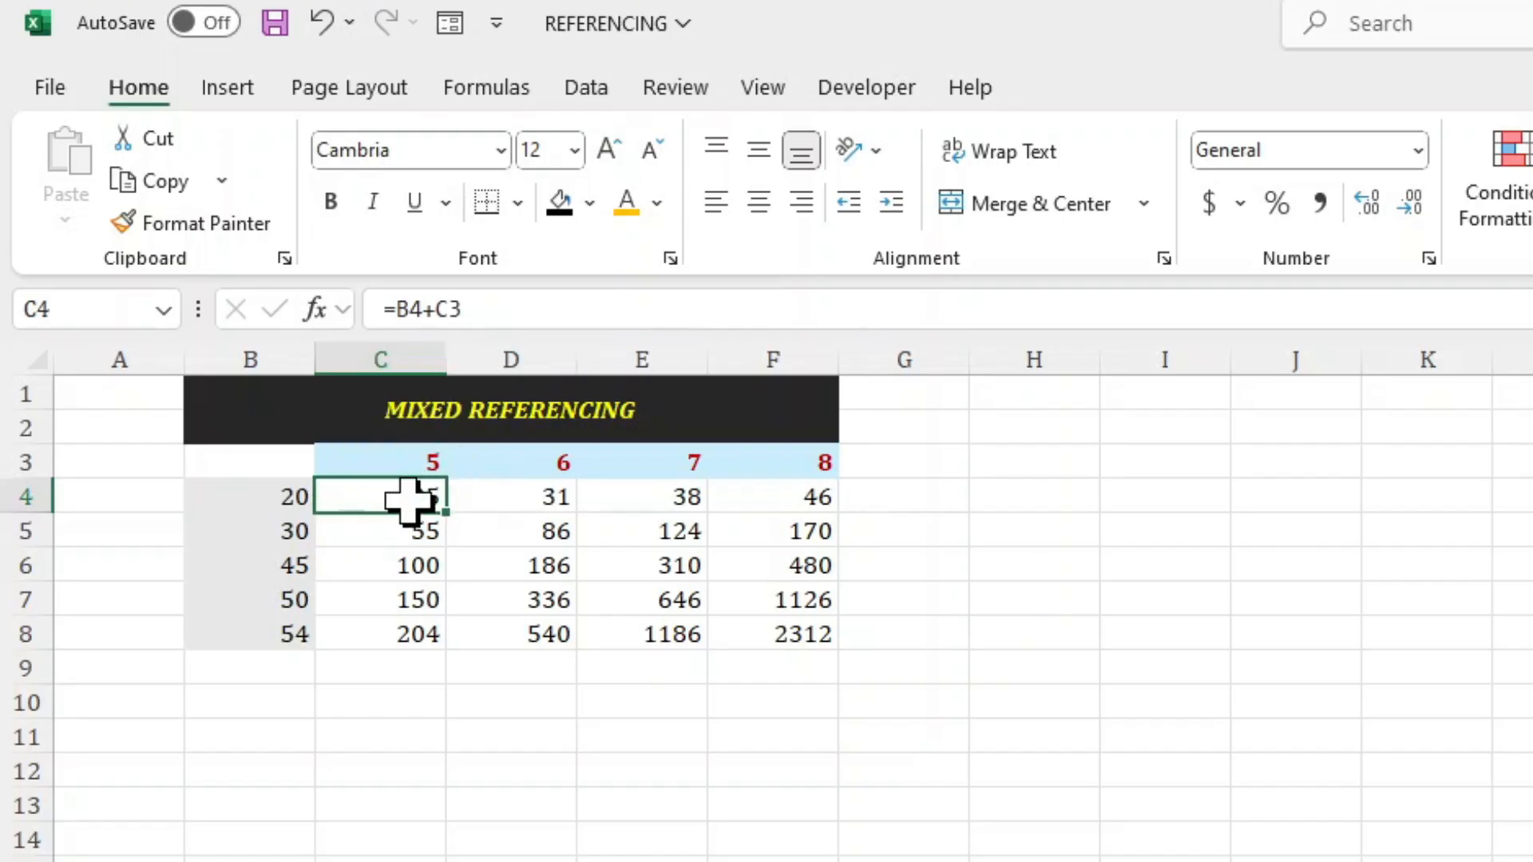
{"action": "left_click", "coordinate": [482, 319]}
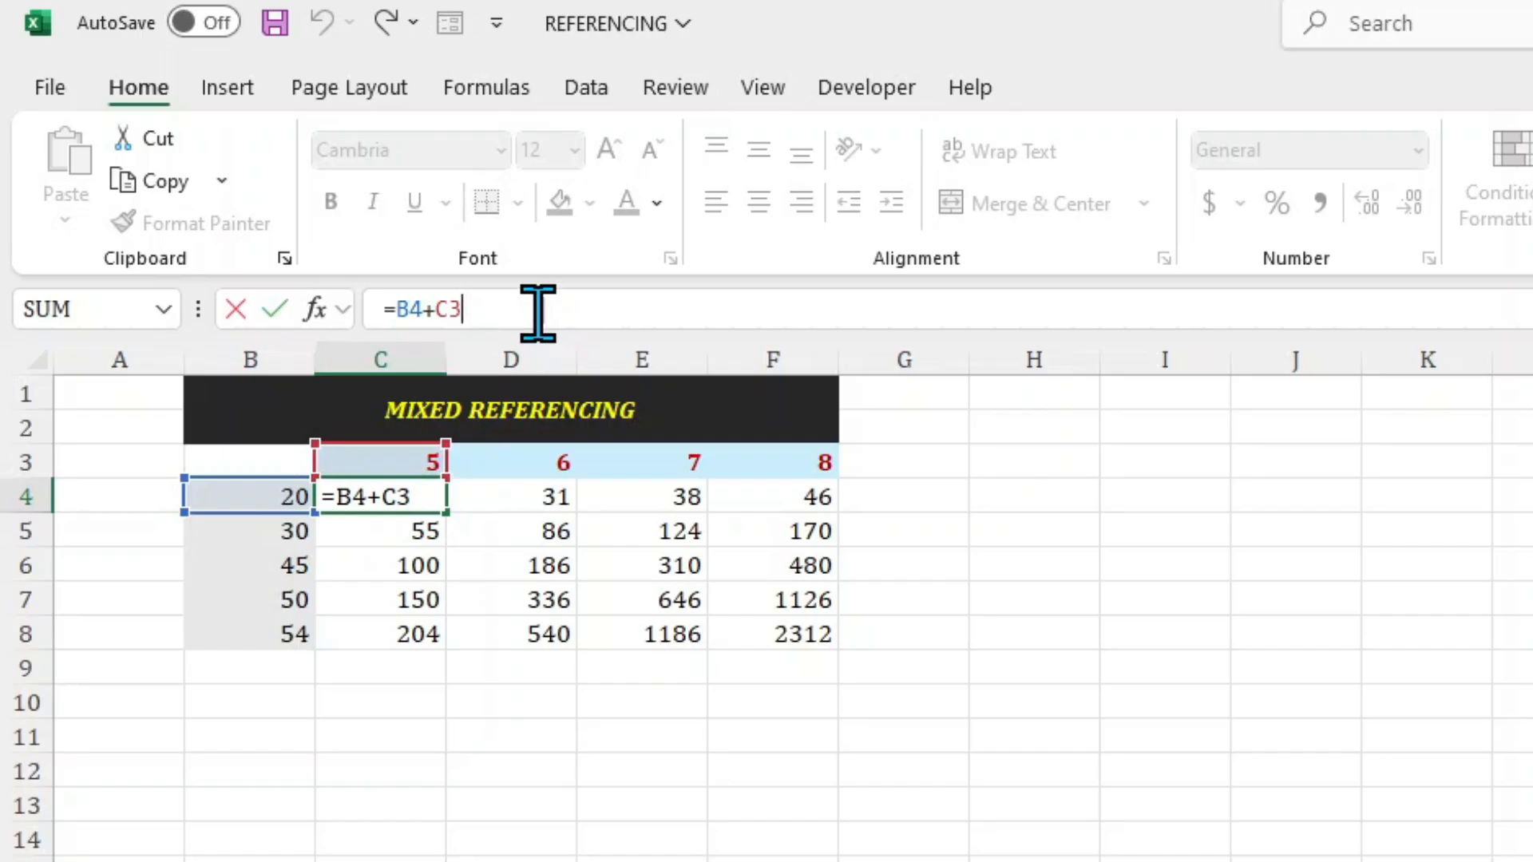
{"action": "key", "text": "F4"}
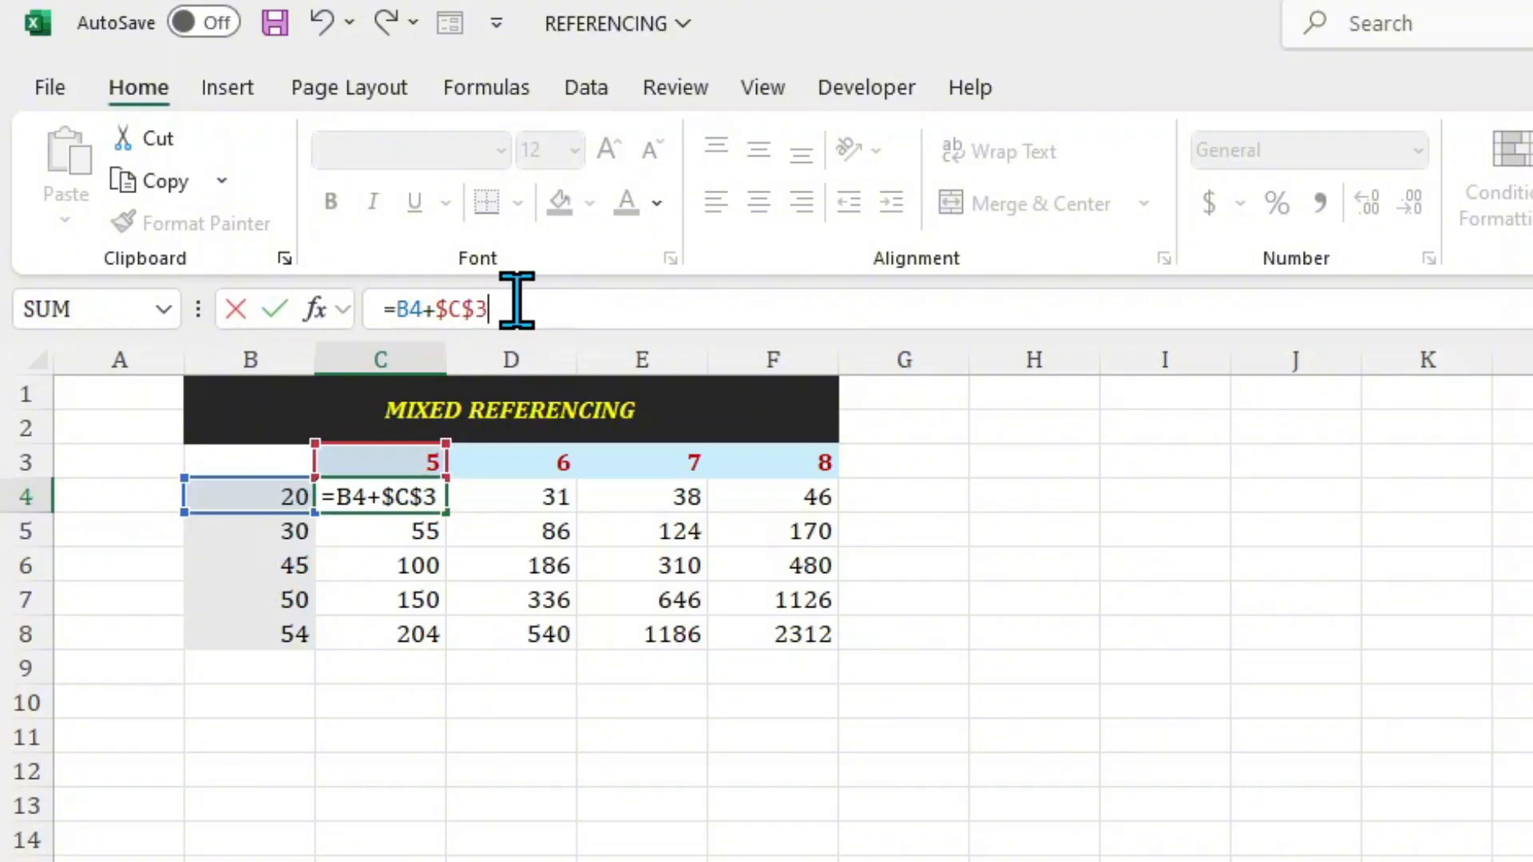
{"action": "key", "text": "F4"}
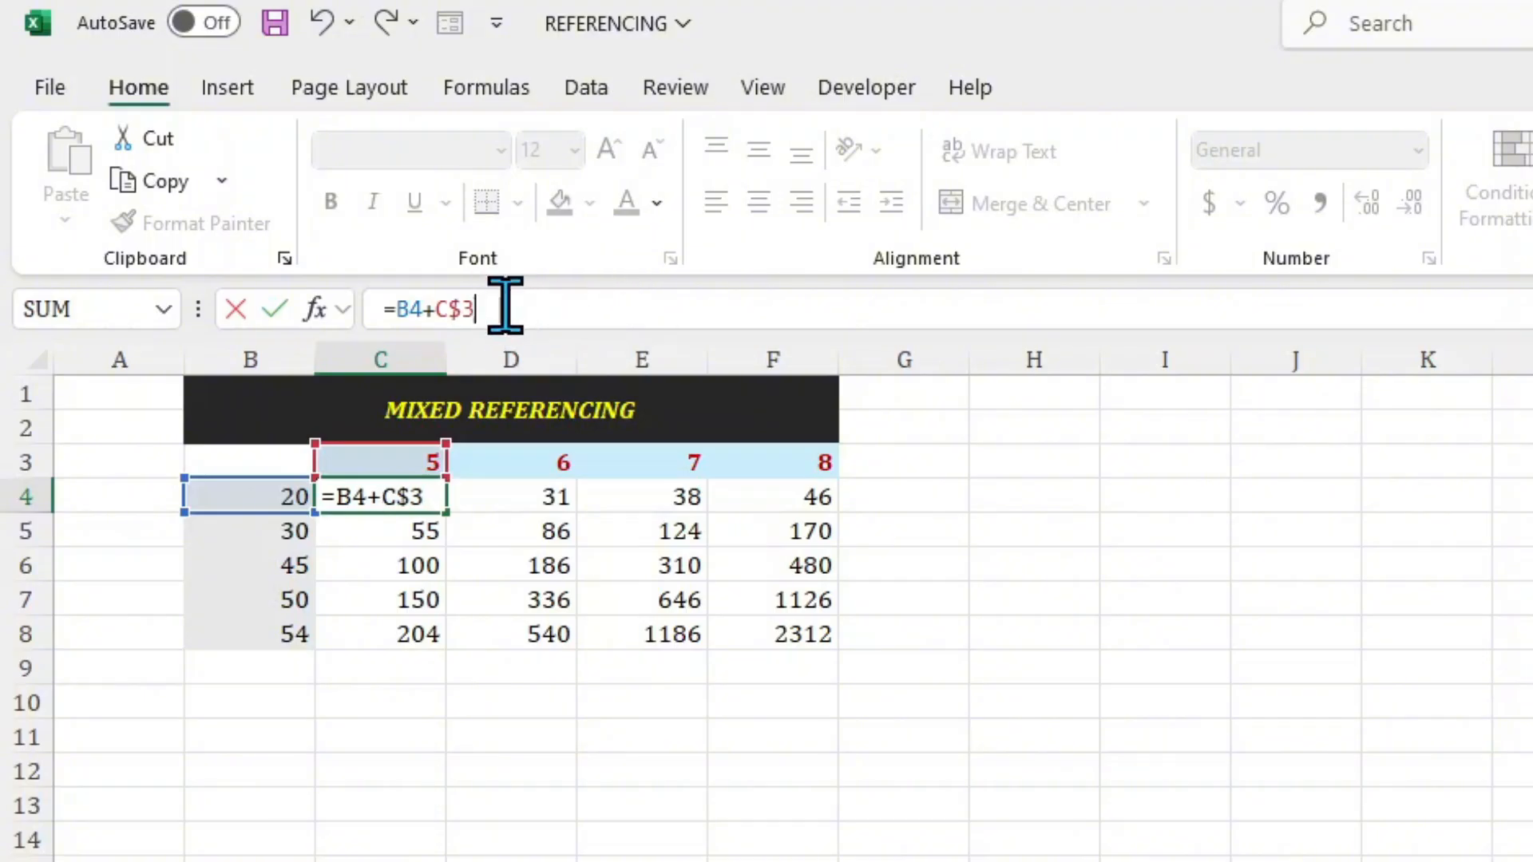
{"action": "key", "text": "Return"}
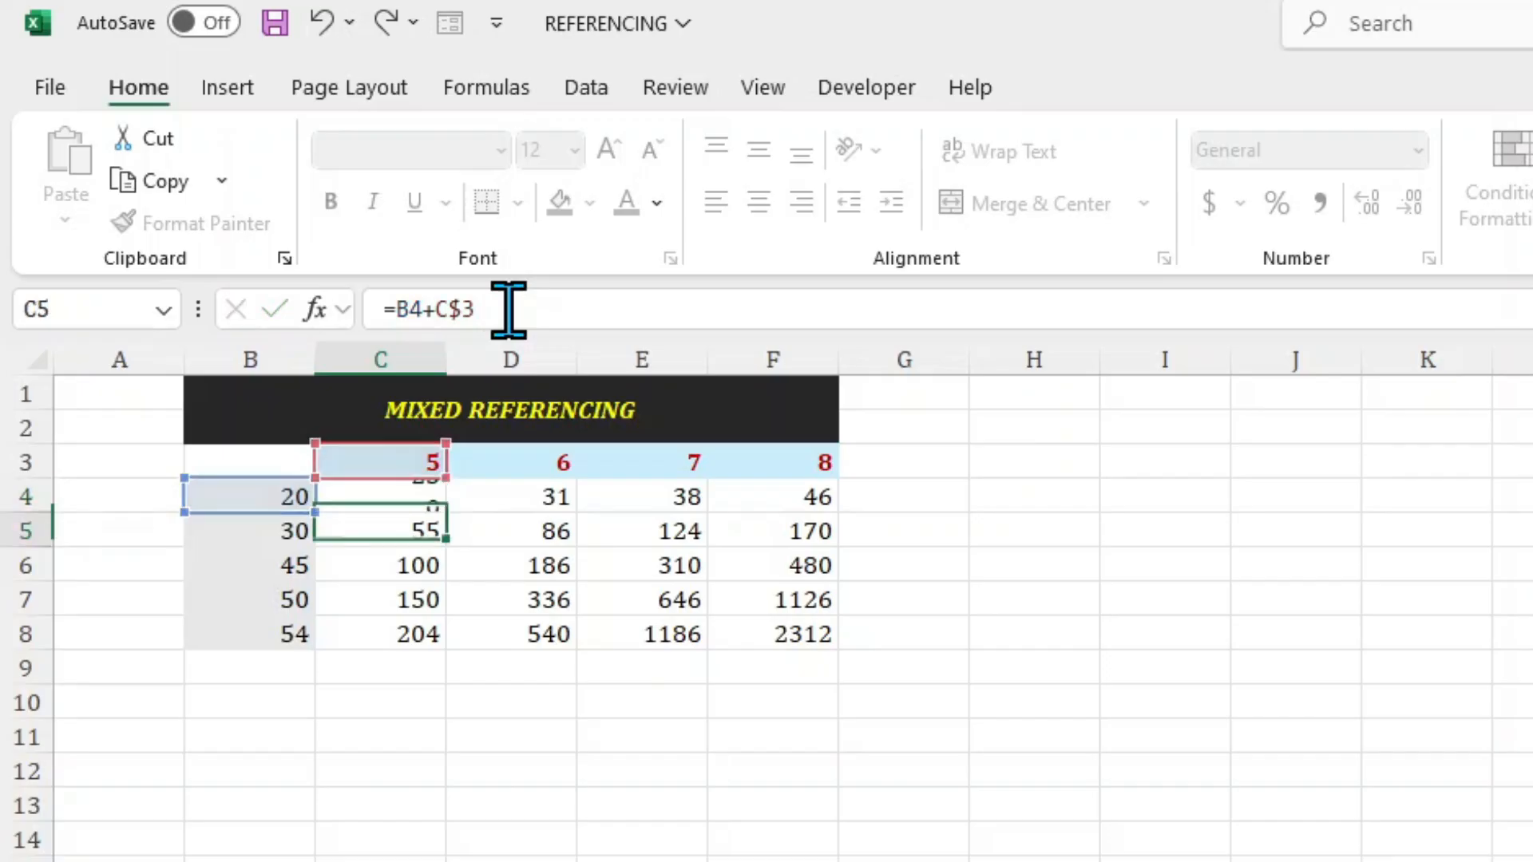
Fill the =B4+C$3 formula from C4 across to F4 and down to row 8.
{"action": "left_click", "coordinate": [424, 498]}
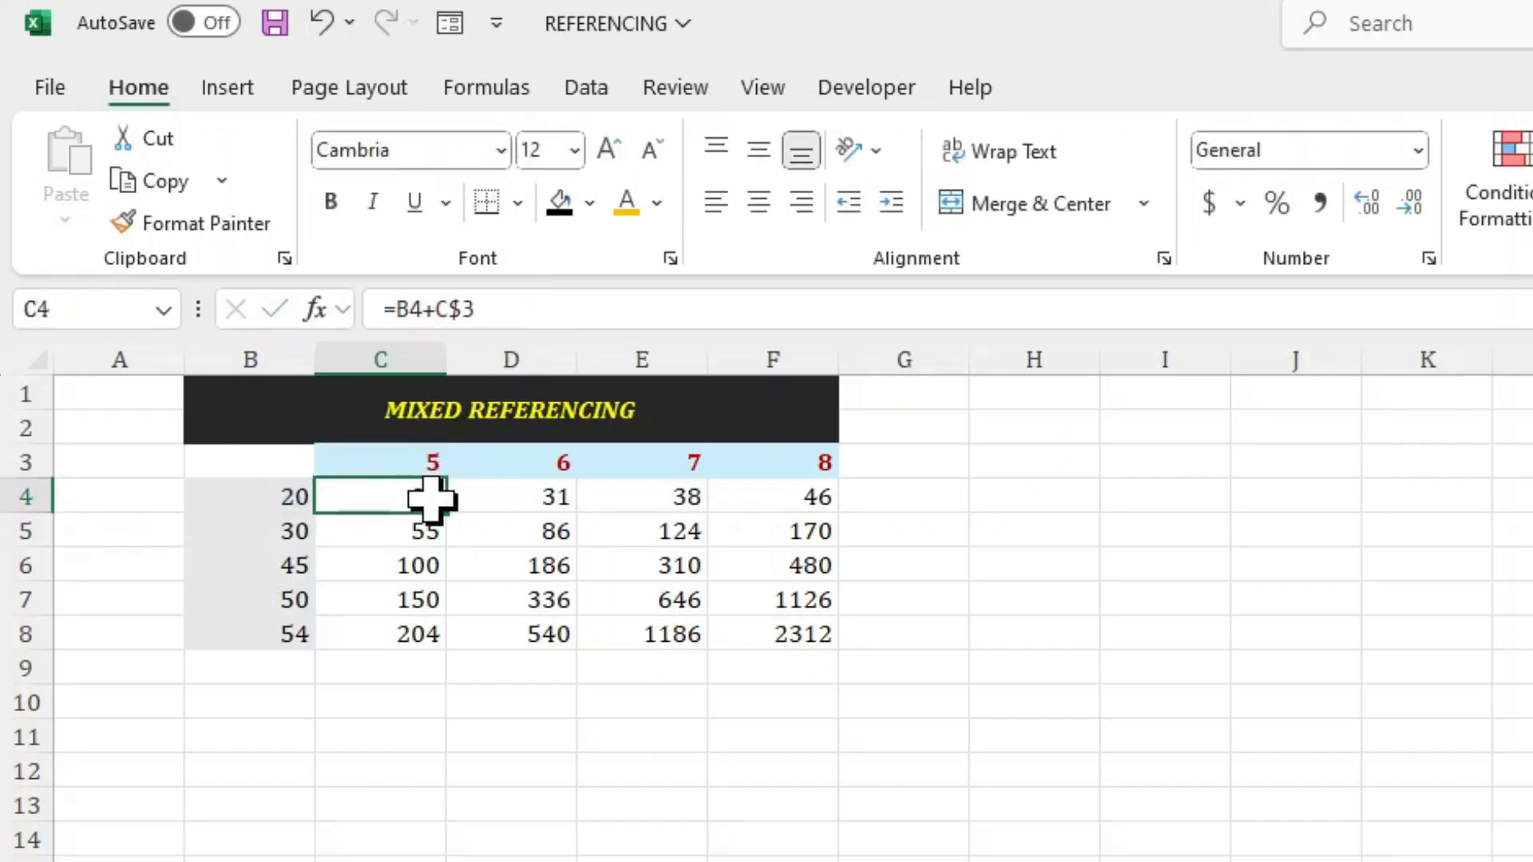
{"action": "left_click_drag", "start_coordinate": [447, 513], "coordinate": [806, 501]}
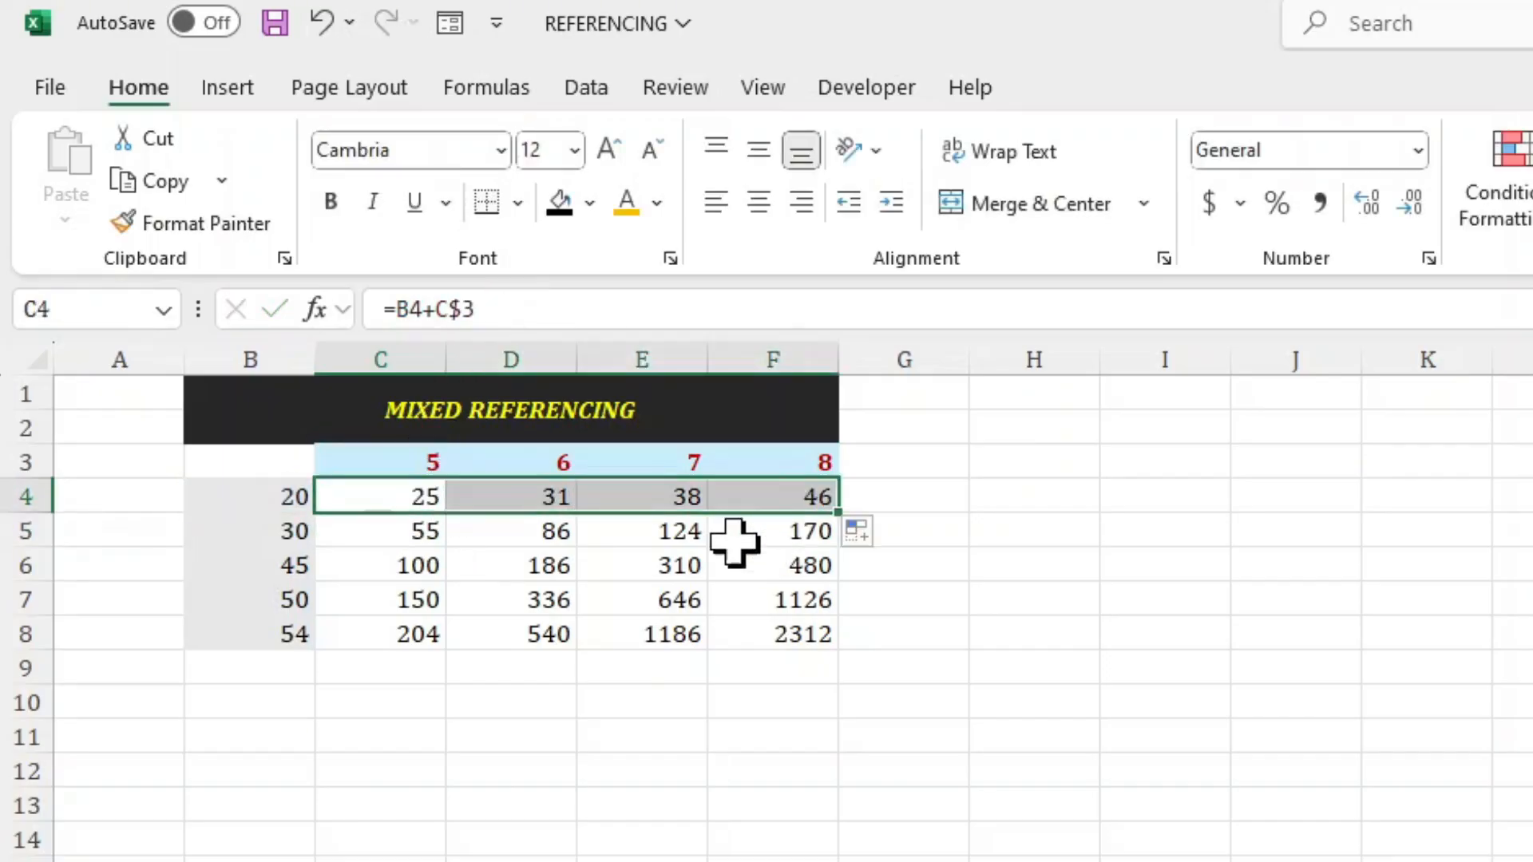
{"action": "double_click", "coordinate": [840, 509]}
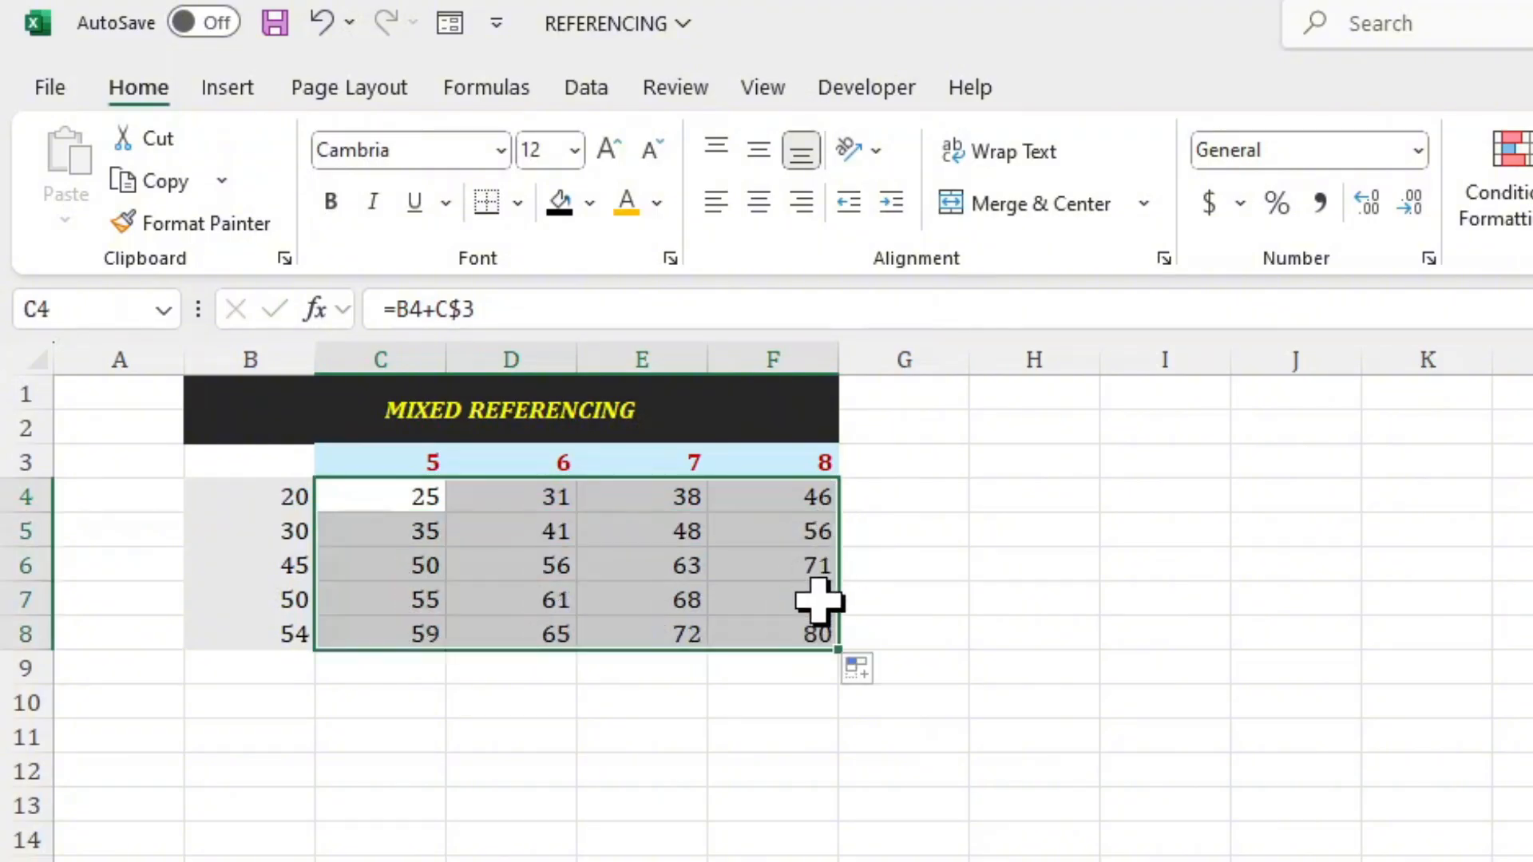
Examine which cells the row-locked formulas in D6, E6 and F8 refer to.
{"action": "left_click", "coordinate": [538, 566]}
{"action": "left_click", "coordinate": [519, 323]}
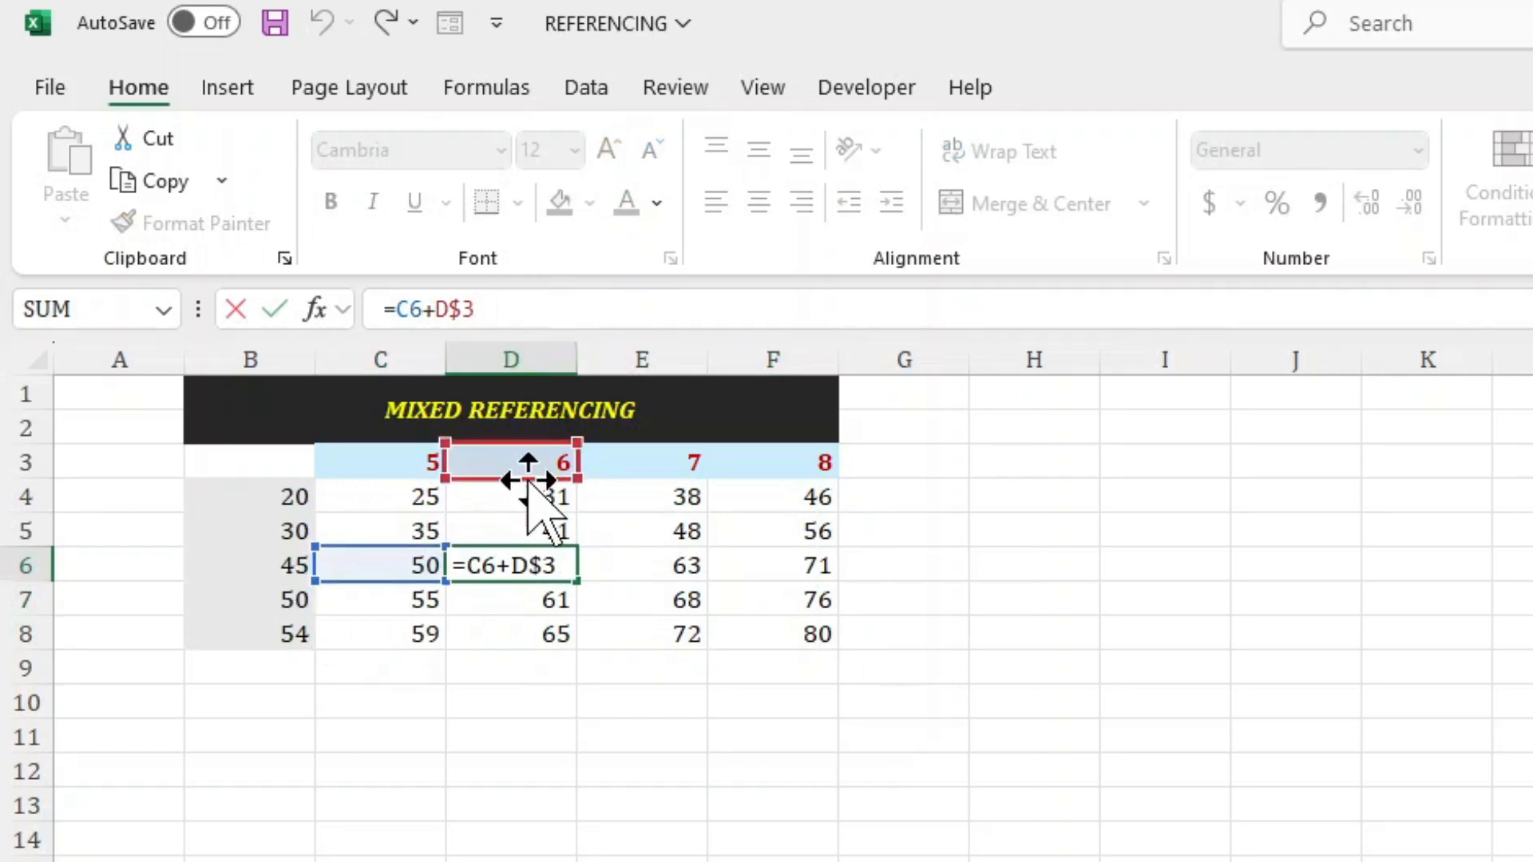
{"action": "left_click", "coordinate": [639, 567]}
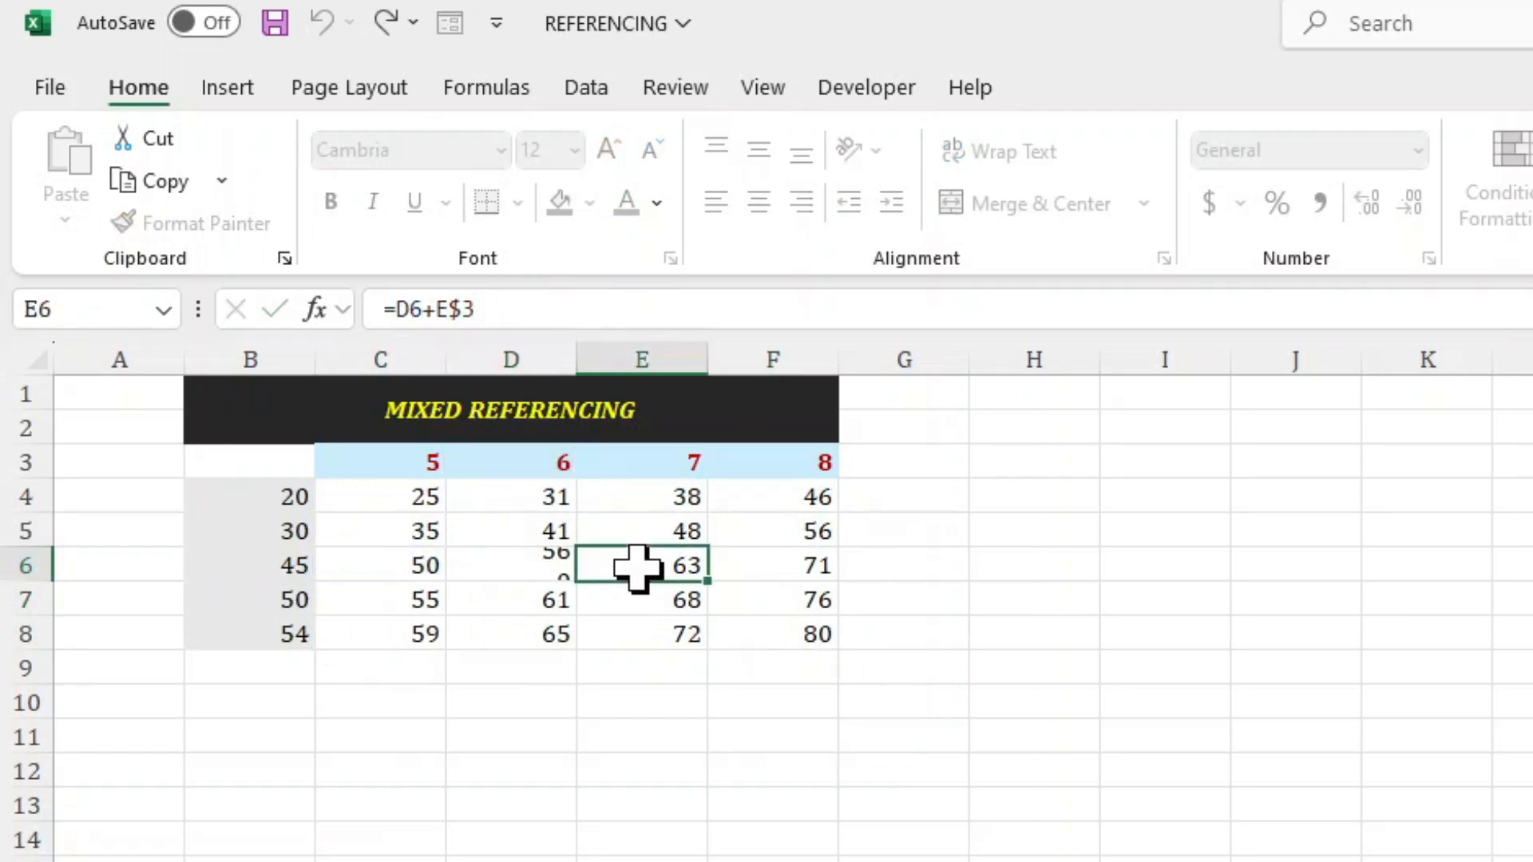
{"action": "left_click", "coordinate": [591, 308]}
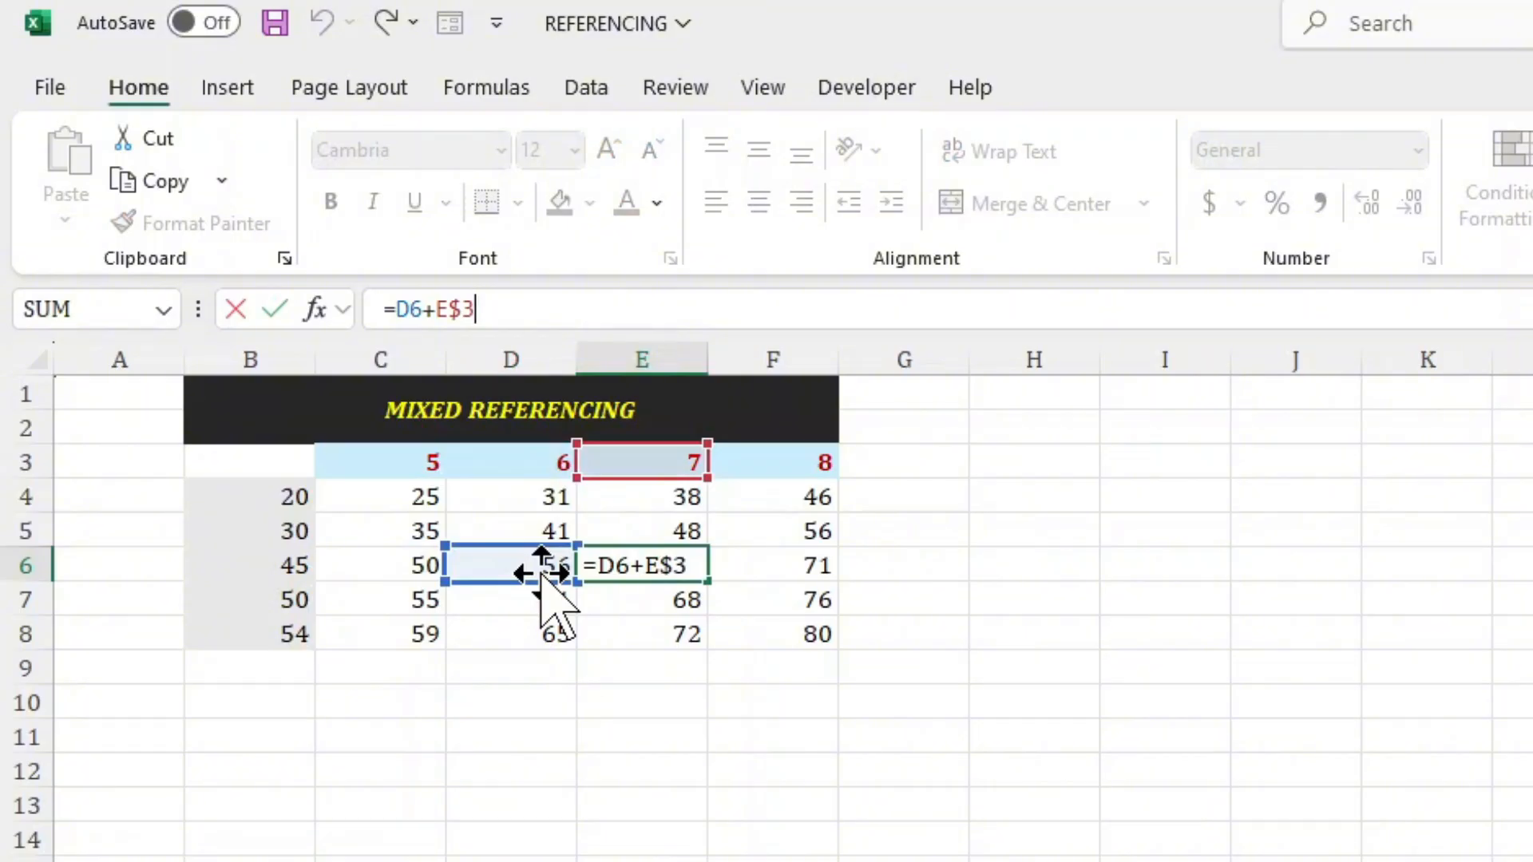
{"action": "key", "text": "Tab"}
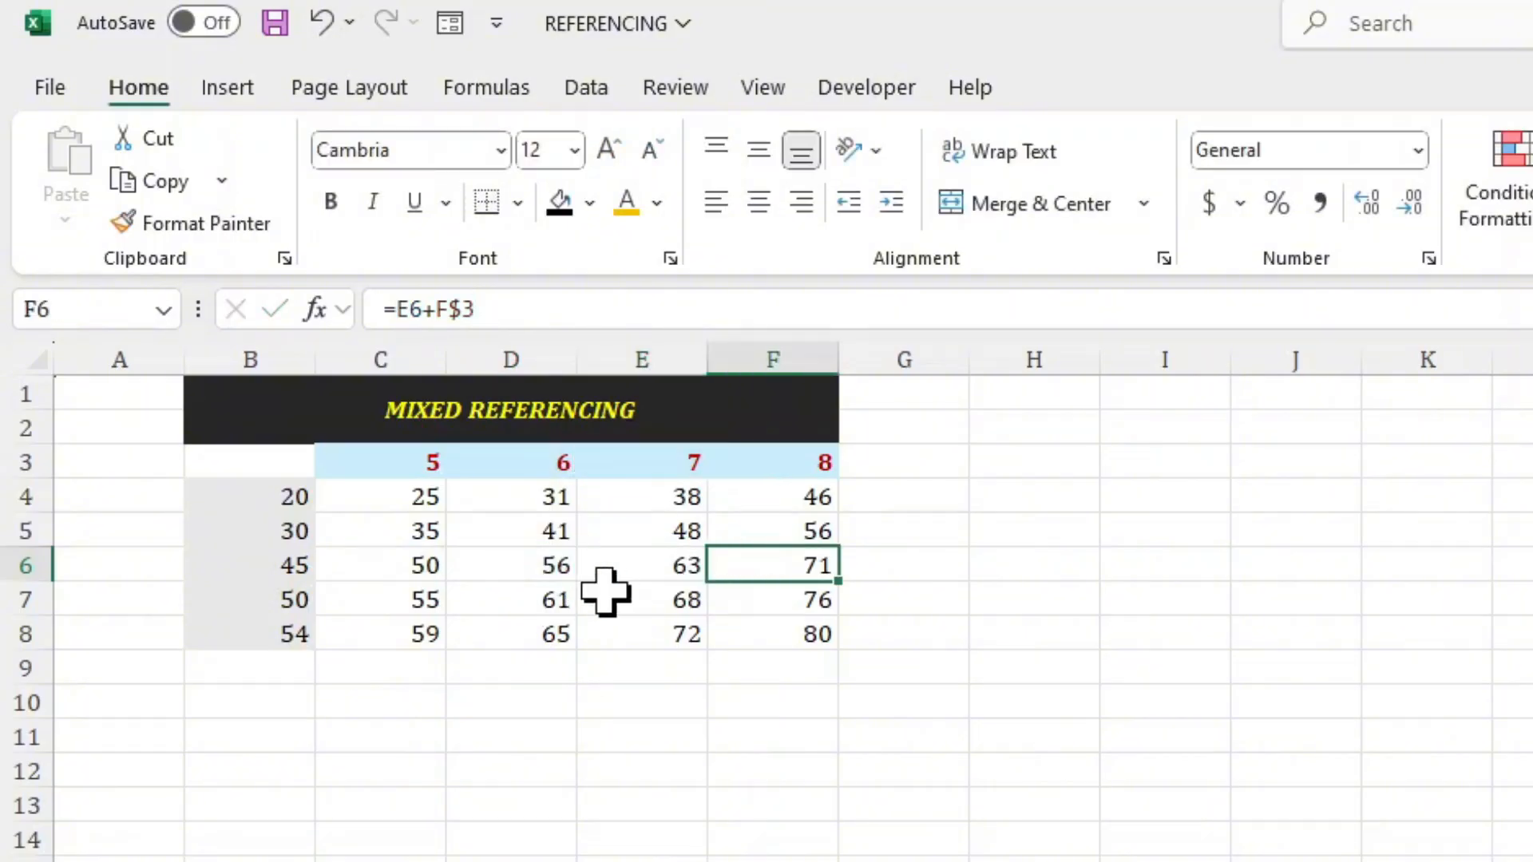
{"action": "left_click", "coordinate": [811, 633]}
{"action": "left_click", "coordinate": [525, 311]}
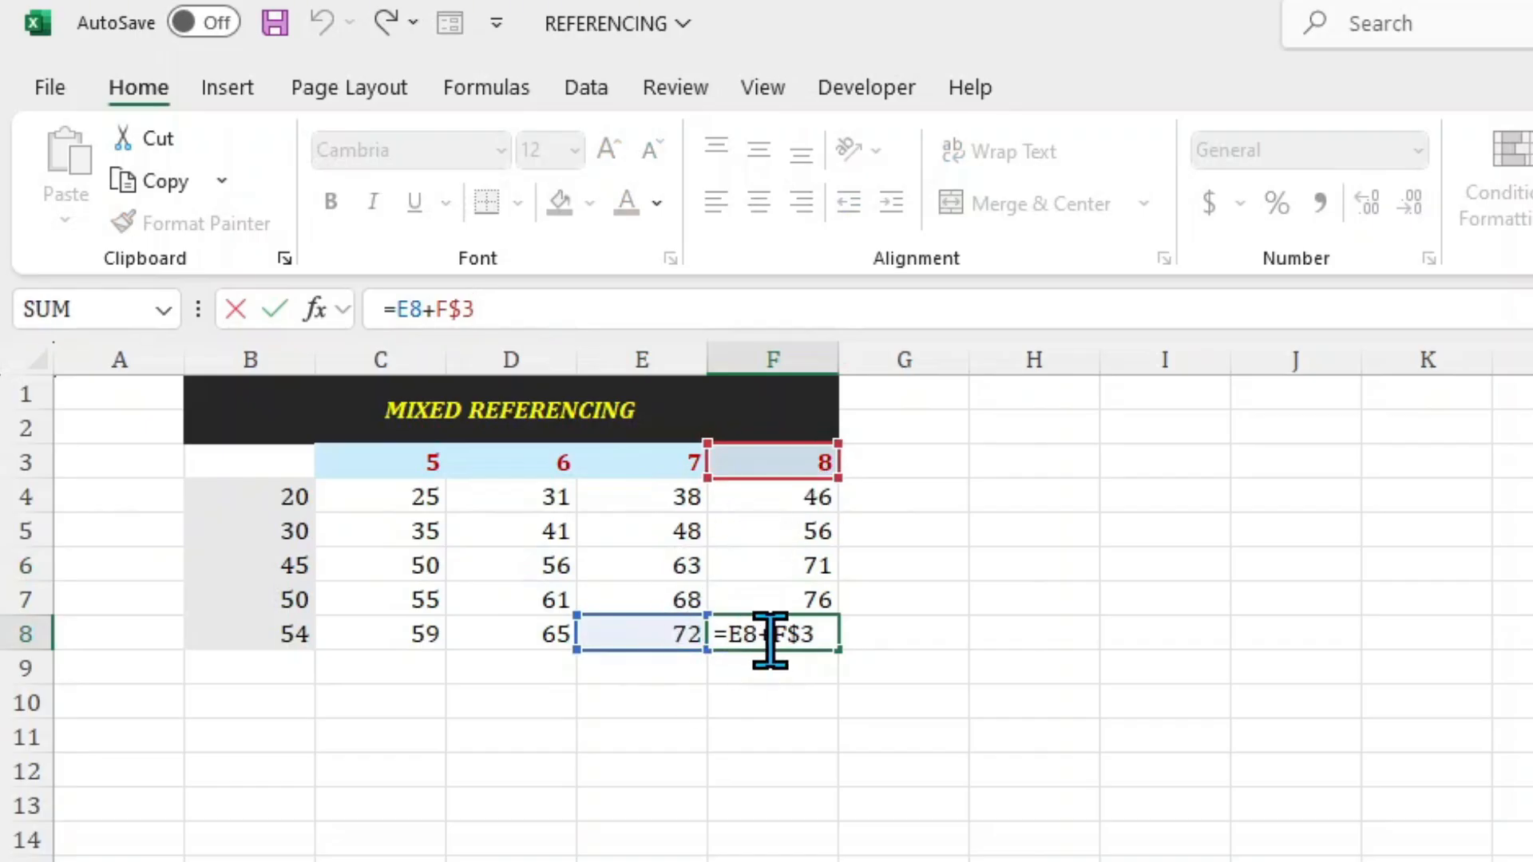
{"action": "key", "text": "Return"}
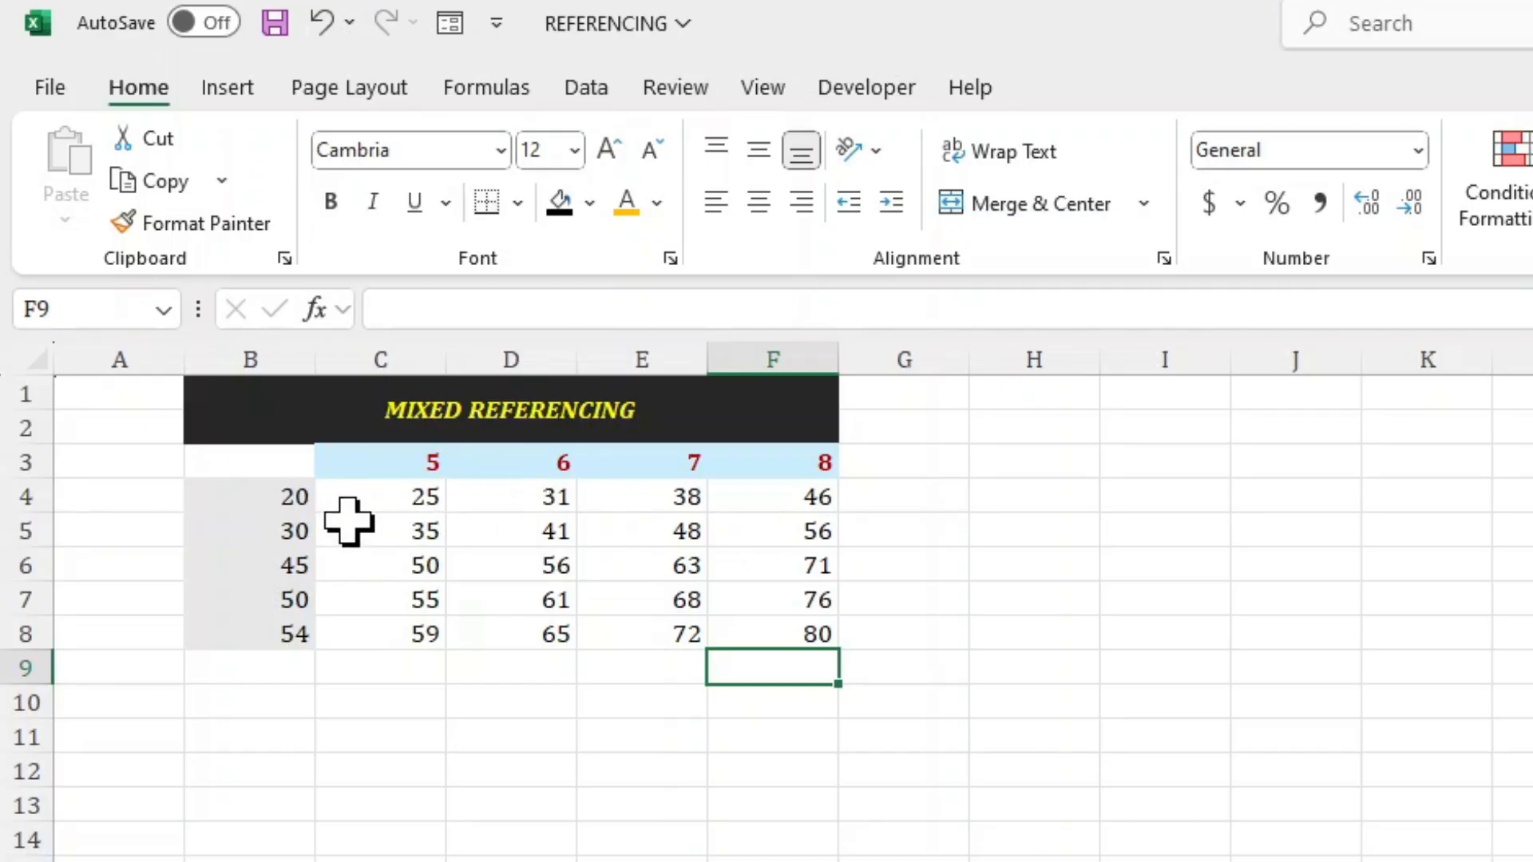
Lock only the column of the B4 reference in cell C4's formula, giving =$B4+C$3.
{"action": "left_click", "coordinate": [249, 498]}
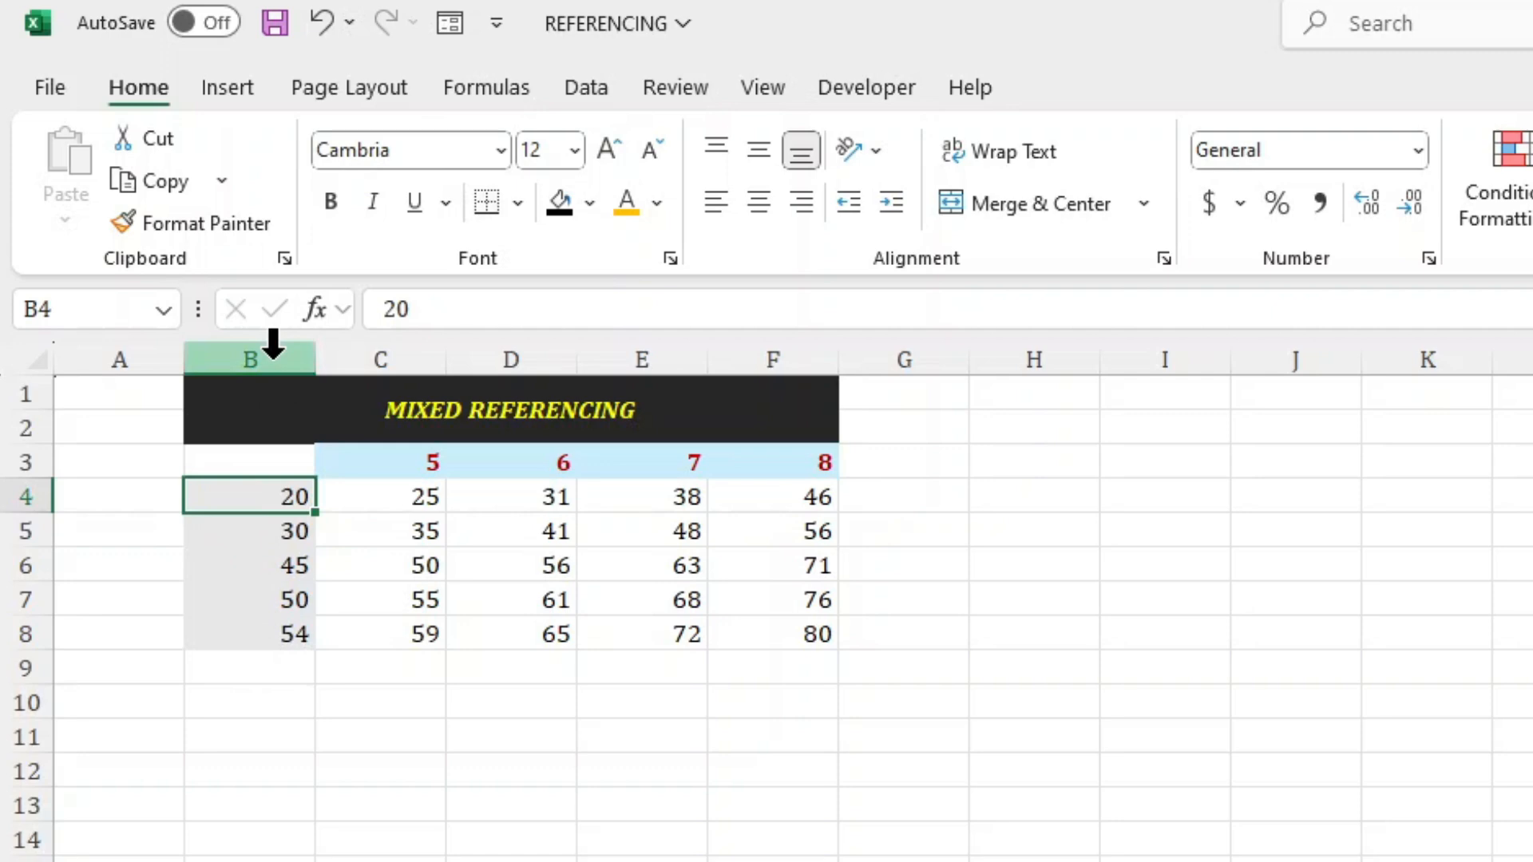
{"action": "left_click", "coordinate": [379, 496]}
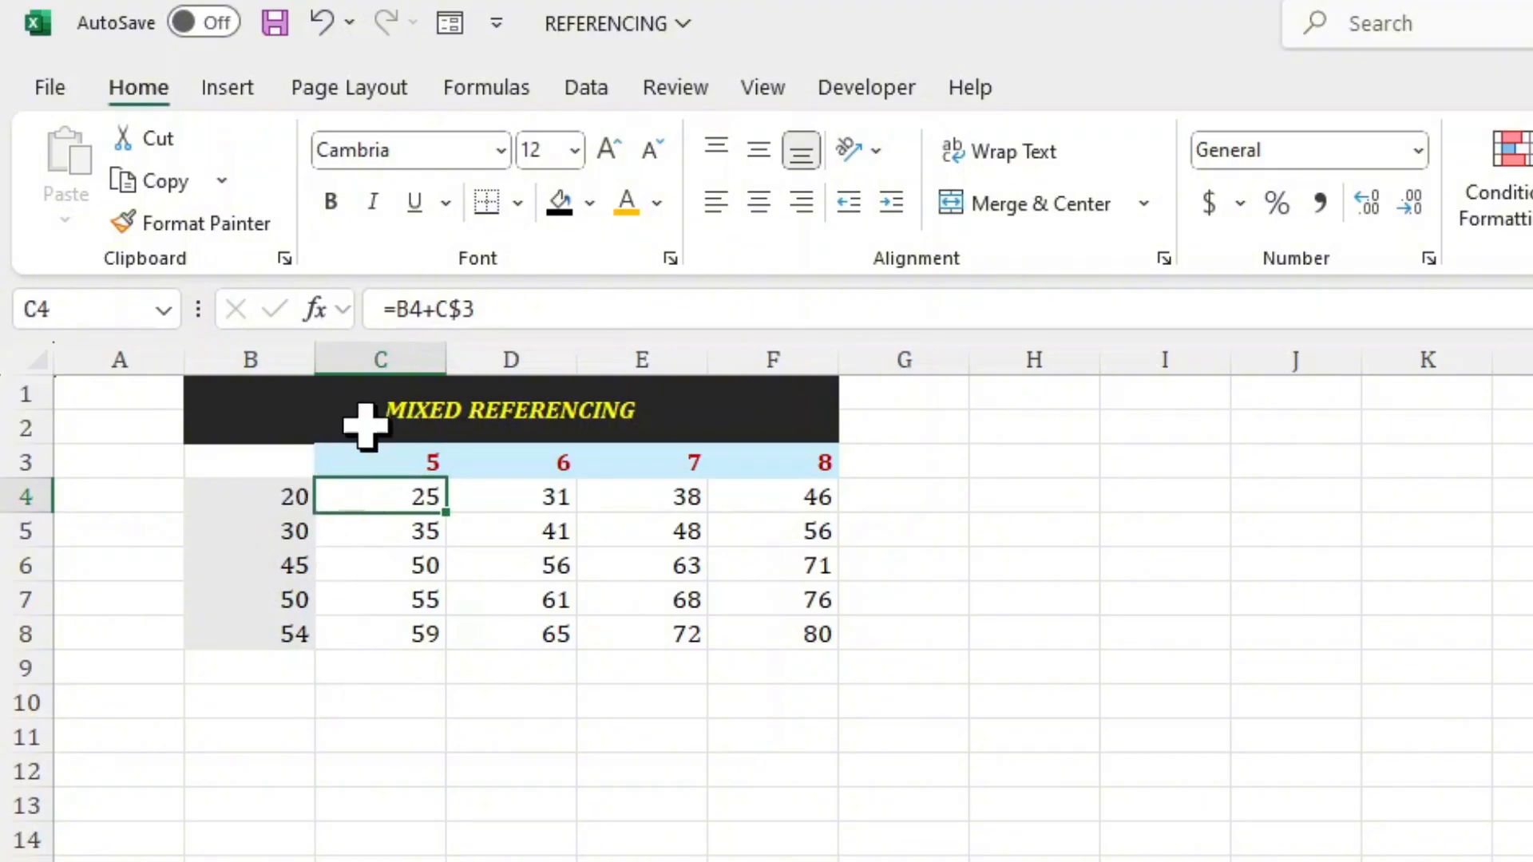
{"action": "left_click", "coordinate": [399, 309]}
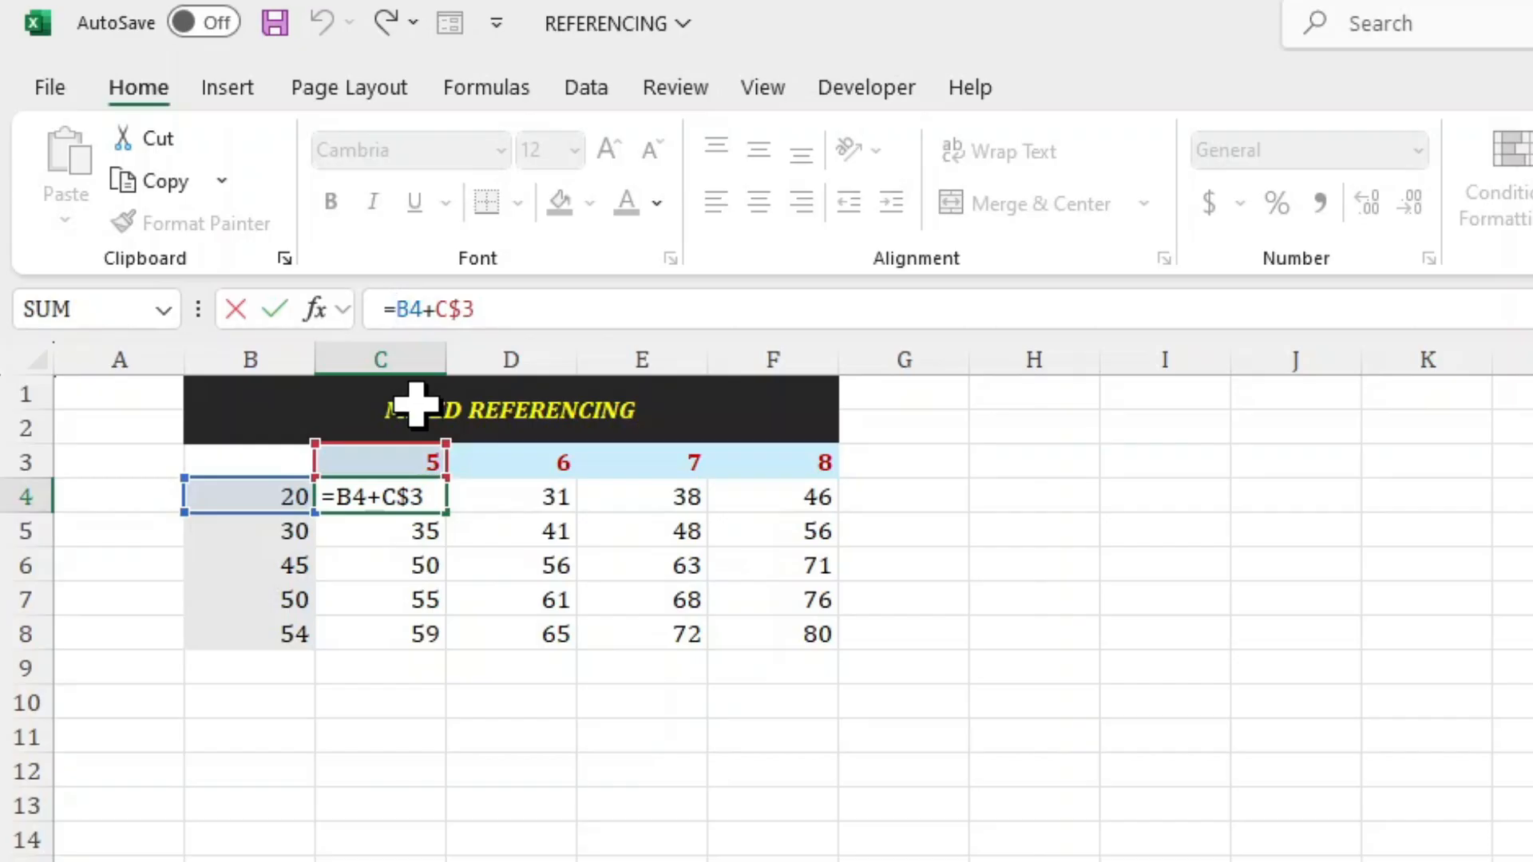
{"action": "key", "text": "F4"}
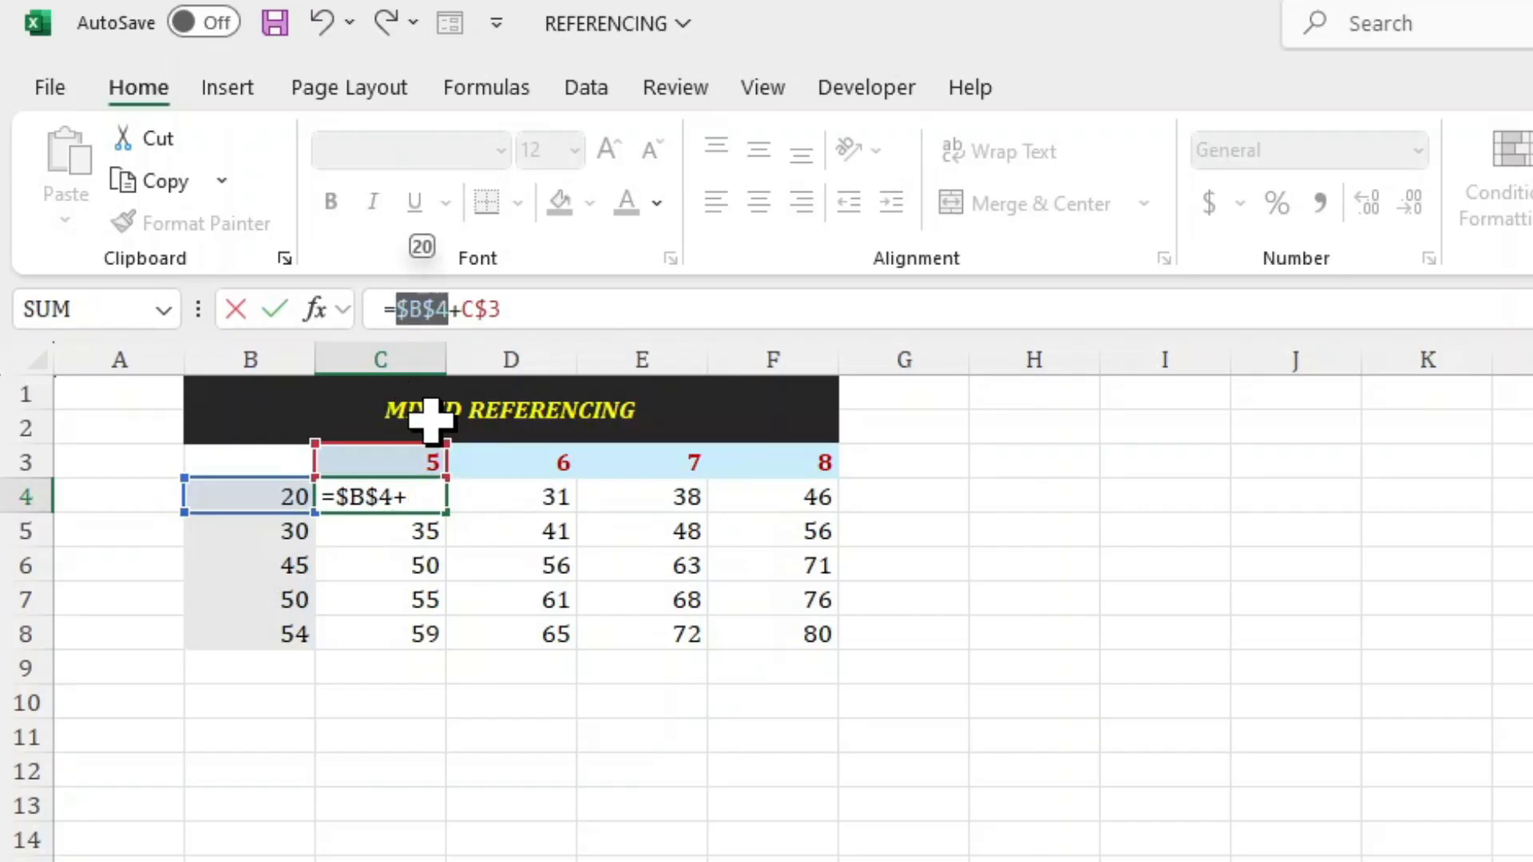
{"action": "key", "text": "F4"}
{"action": "key", "text": "F4"}
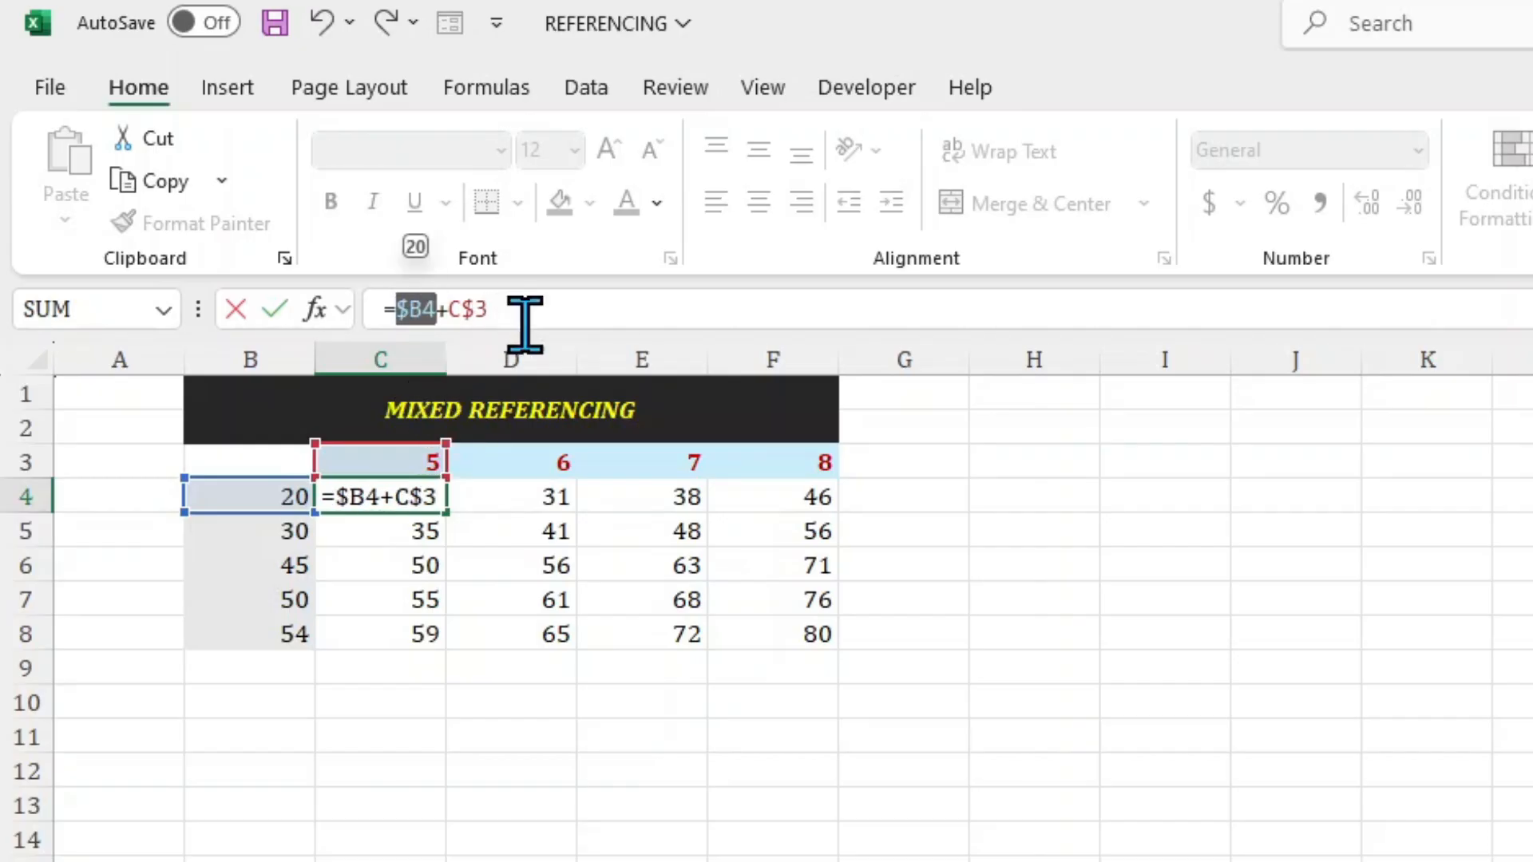
{"action": "left_click", "coordinate": [524, 324]}
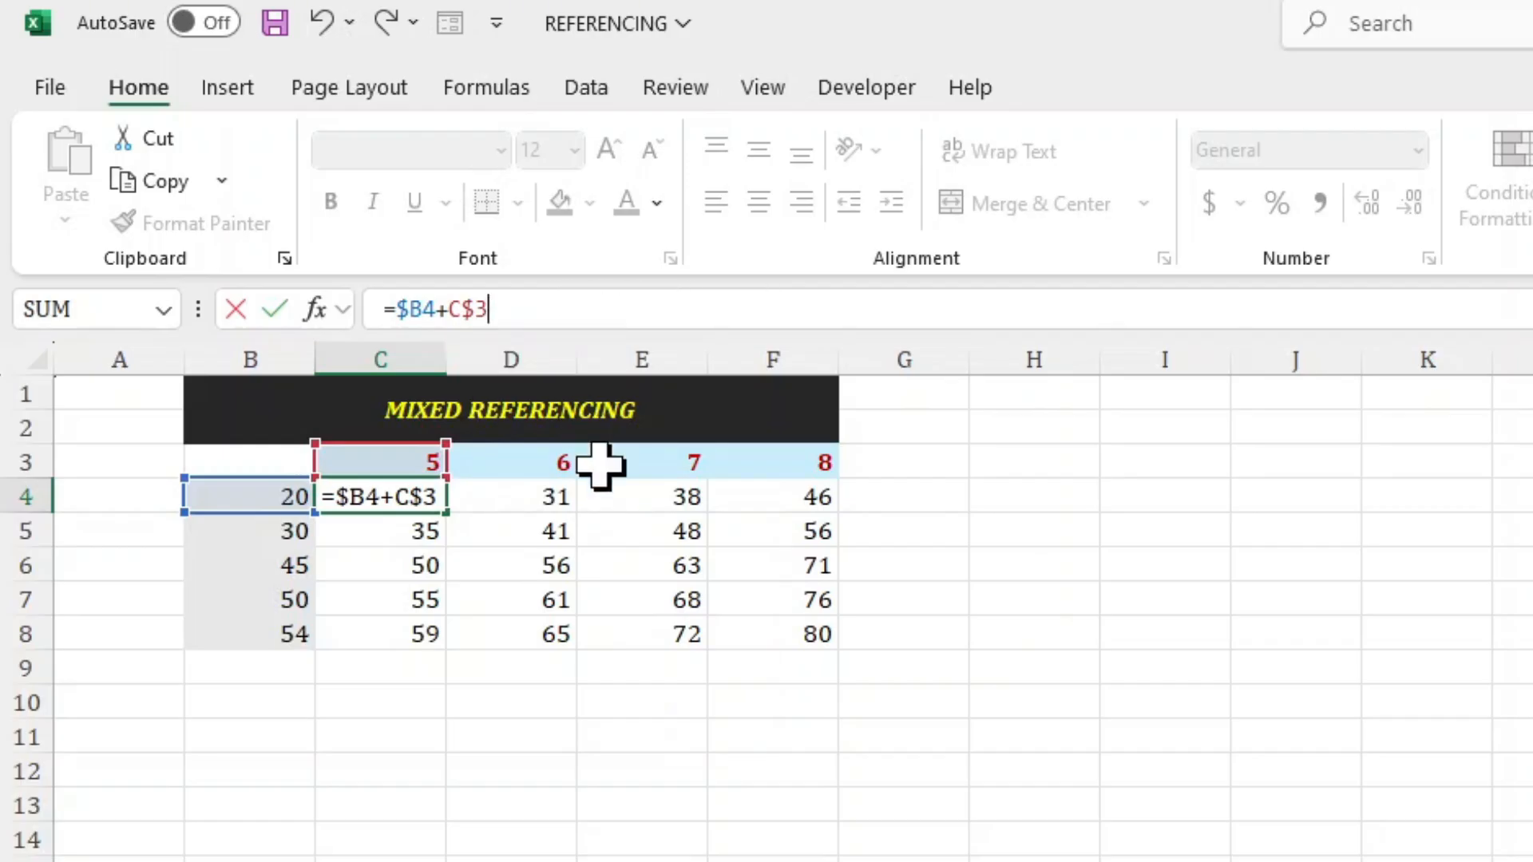
{"action": "key", "text": "Return"}
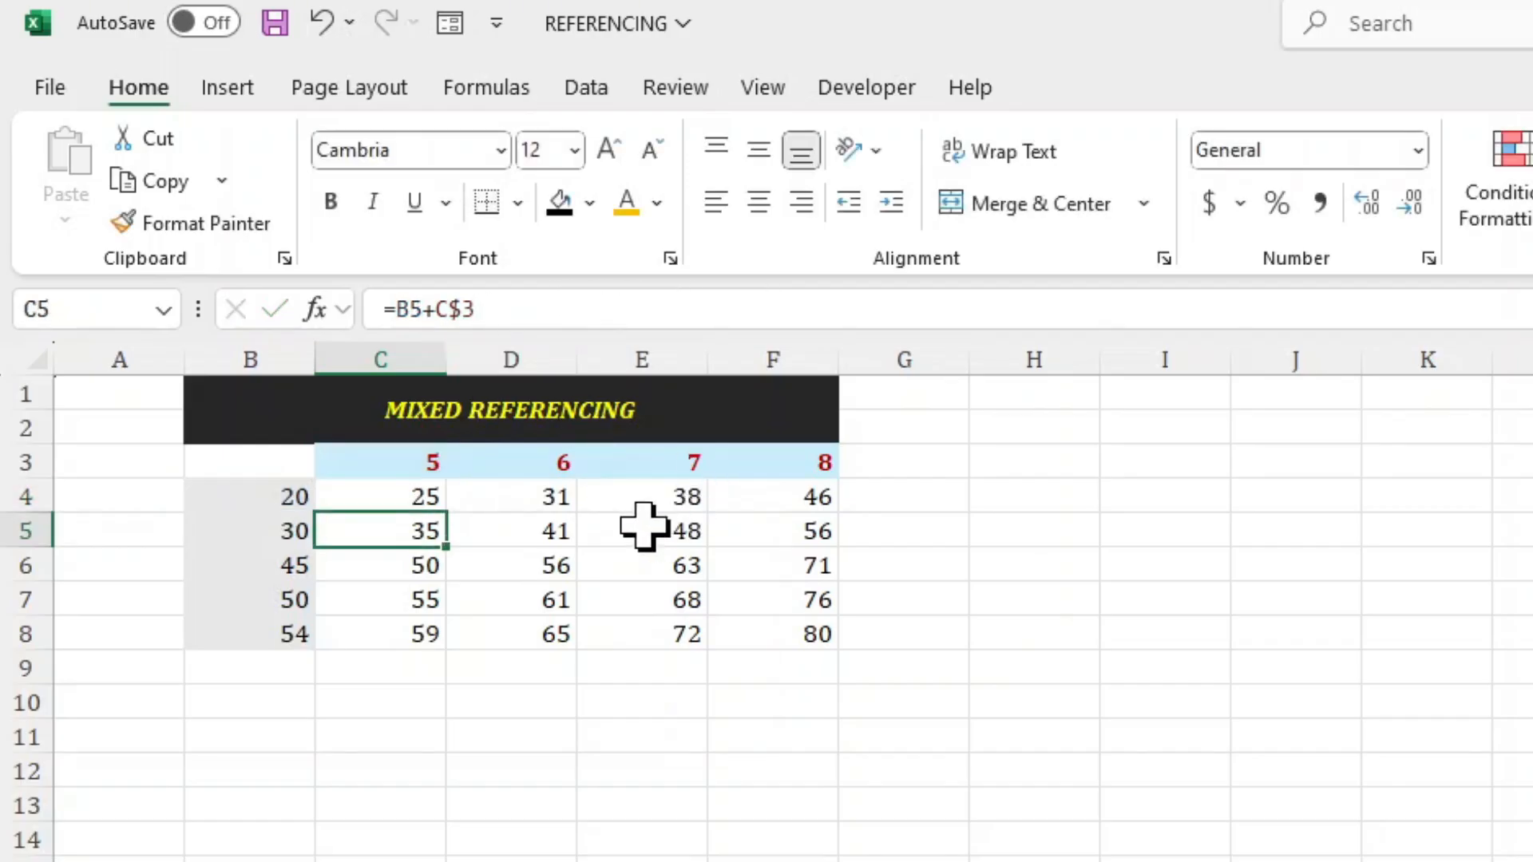
Fill the =$B4+C$3 formula from C4 across to F4 and check the cells referenced in D4 and E4.
{"action": "left_click", "coordinate": [414, 497]}
{"action": "left_click_drag", "start_coordinate": [453, 511], "coordinate": [787, 524]}
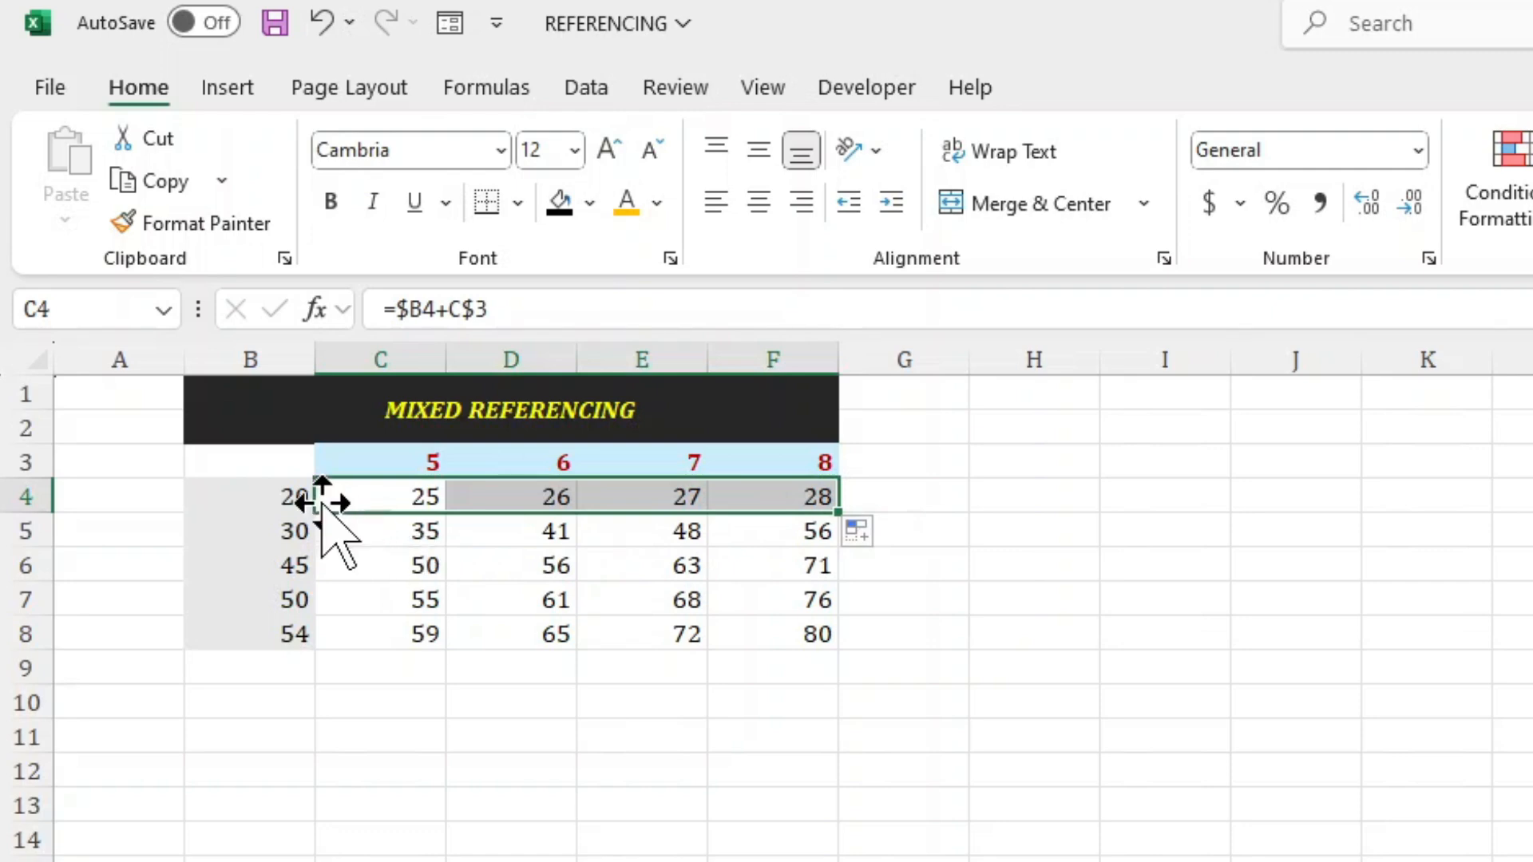
{"action": "left_click", "coordinate": [500, 489]}
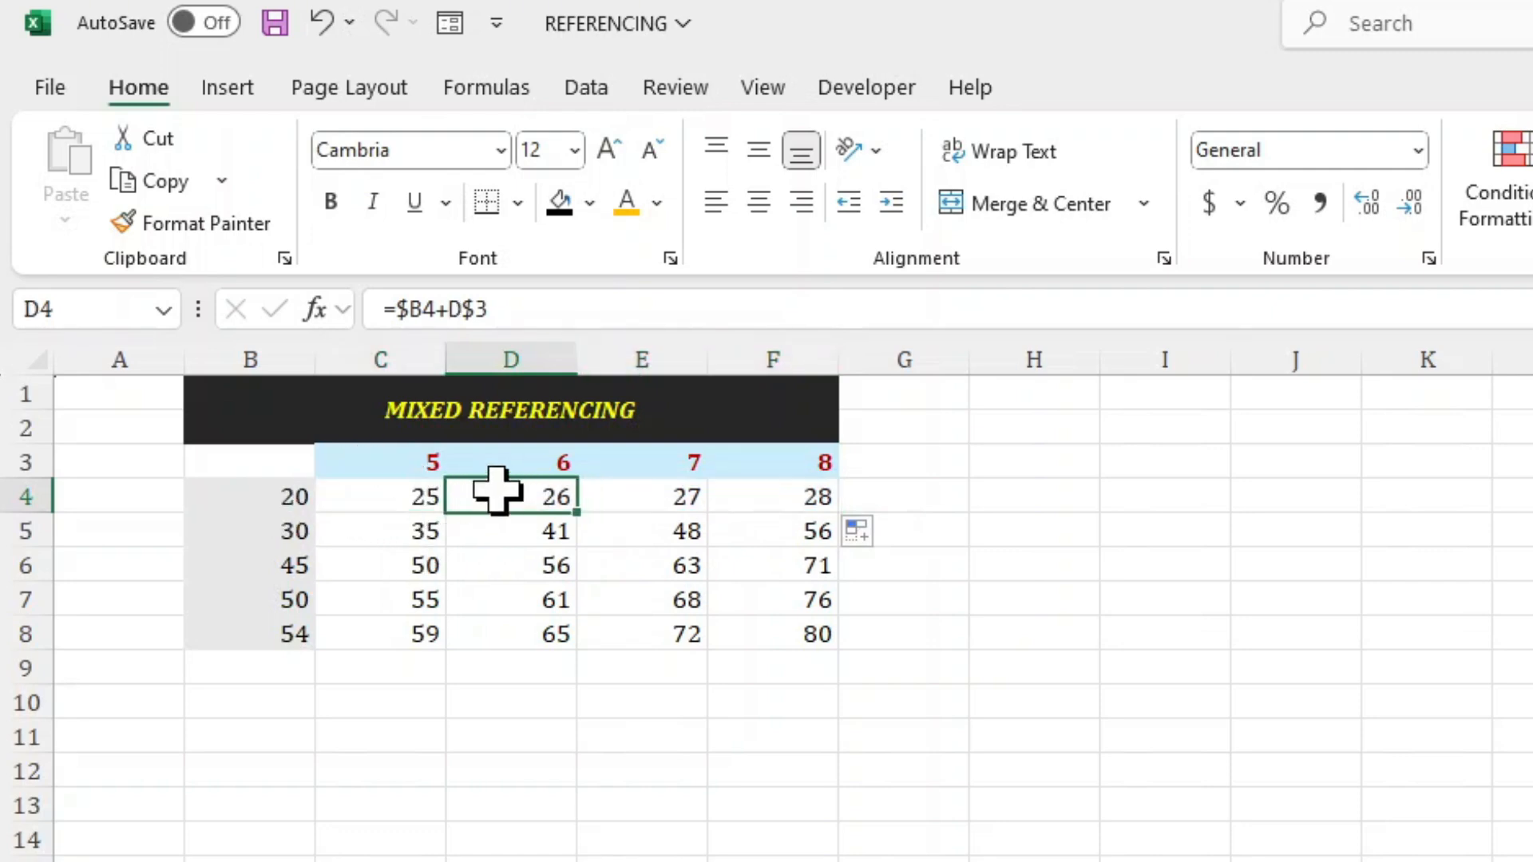
{"action": "left_click", "coordinate": [541, 300]}
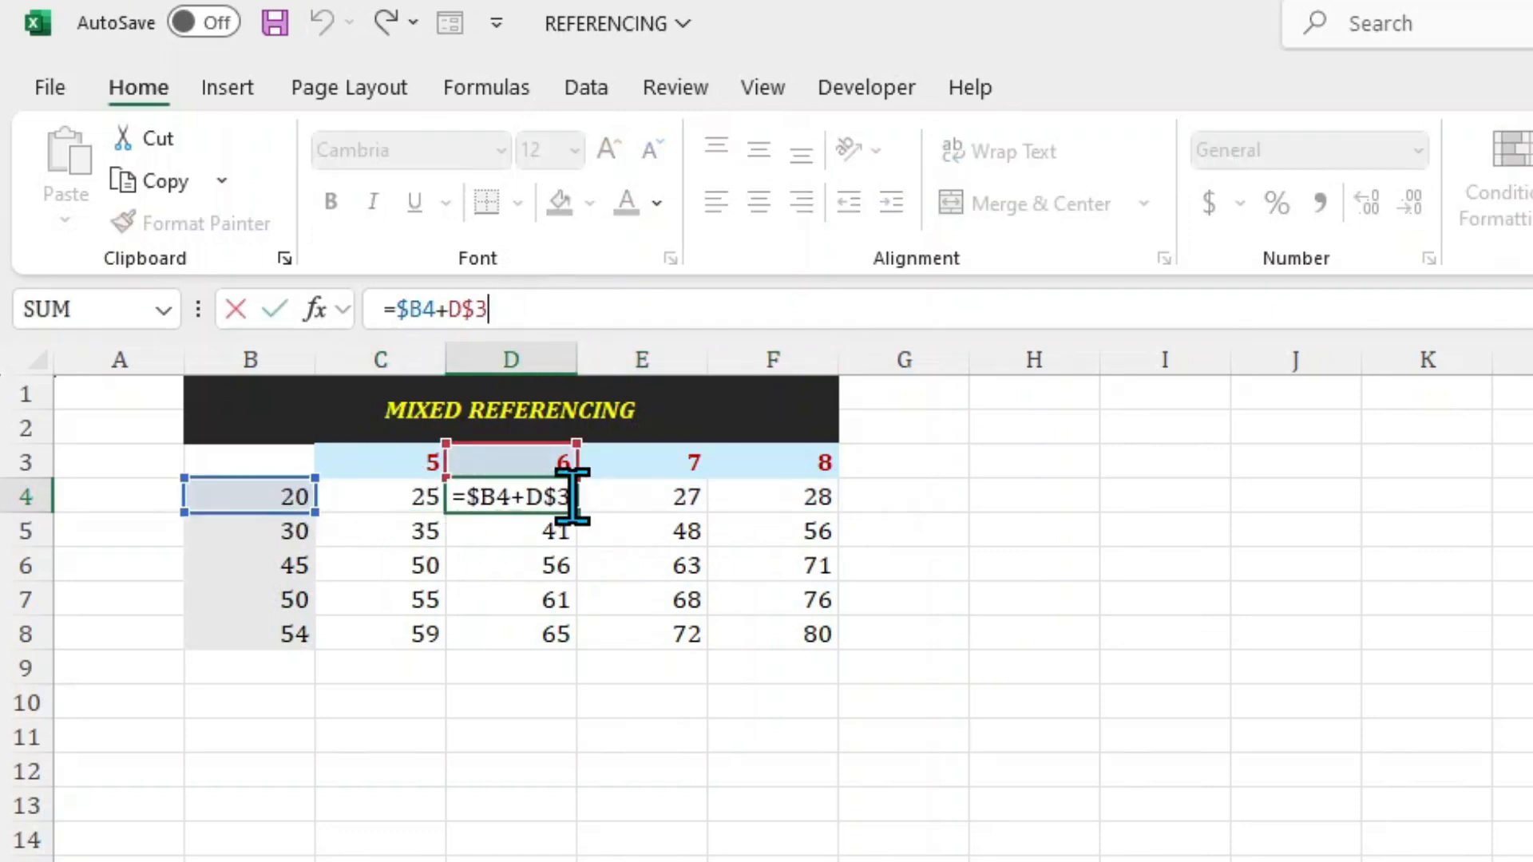
{"action": "left_click", "coordinate": [616, 489]}
{"action": "left_click", "coordinate": [573, 304]}
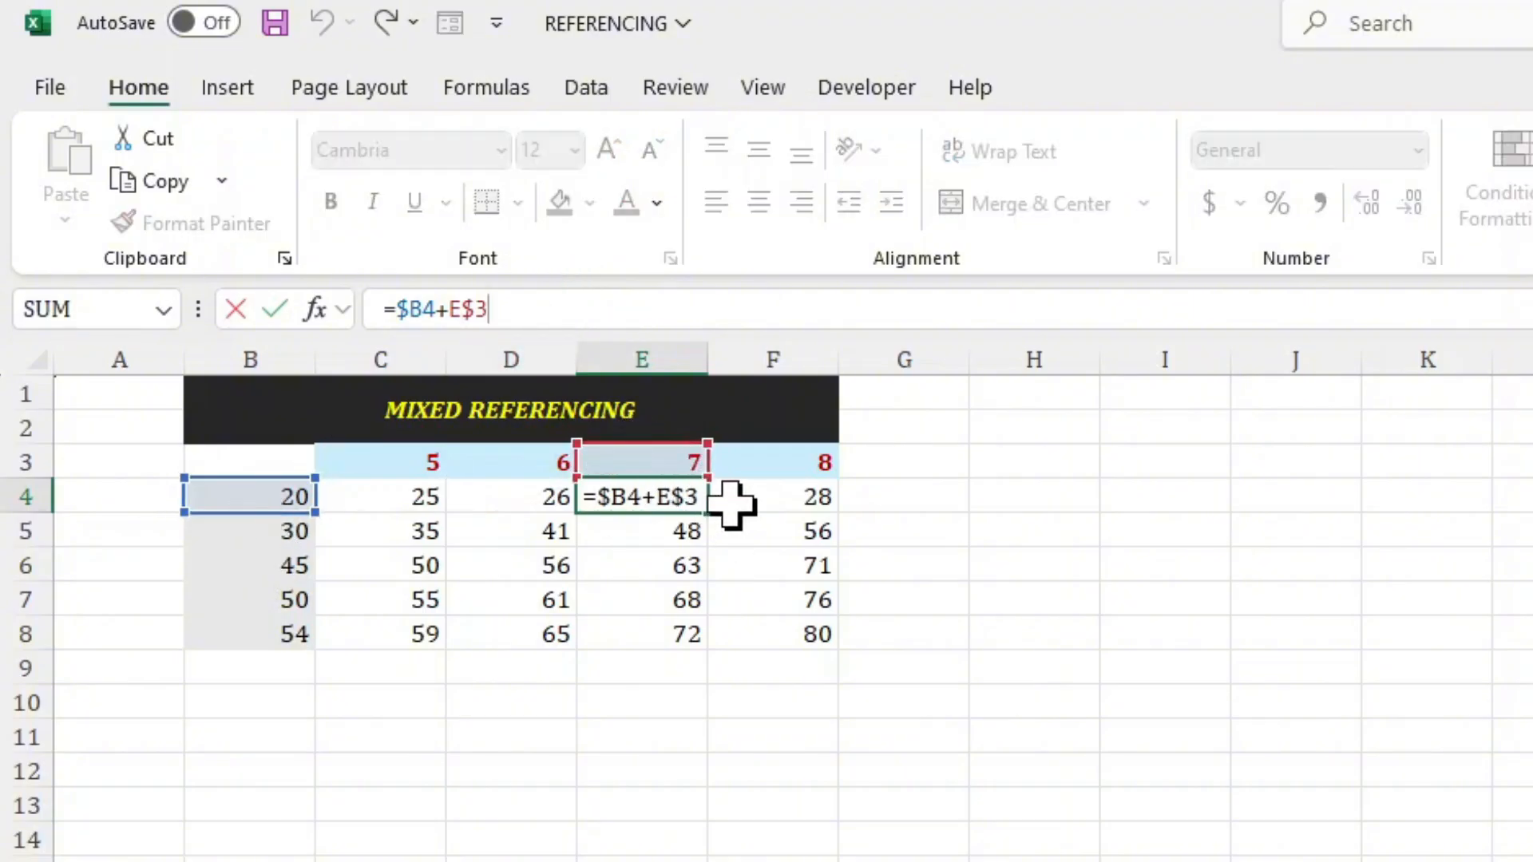
{"action": "key", "text": "Return"}
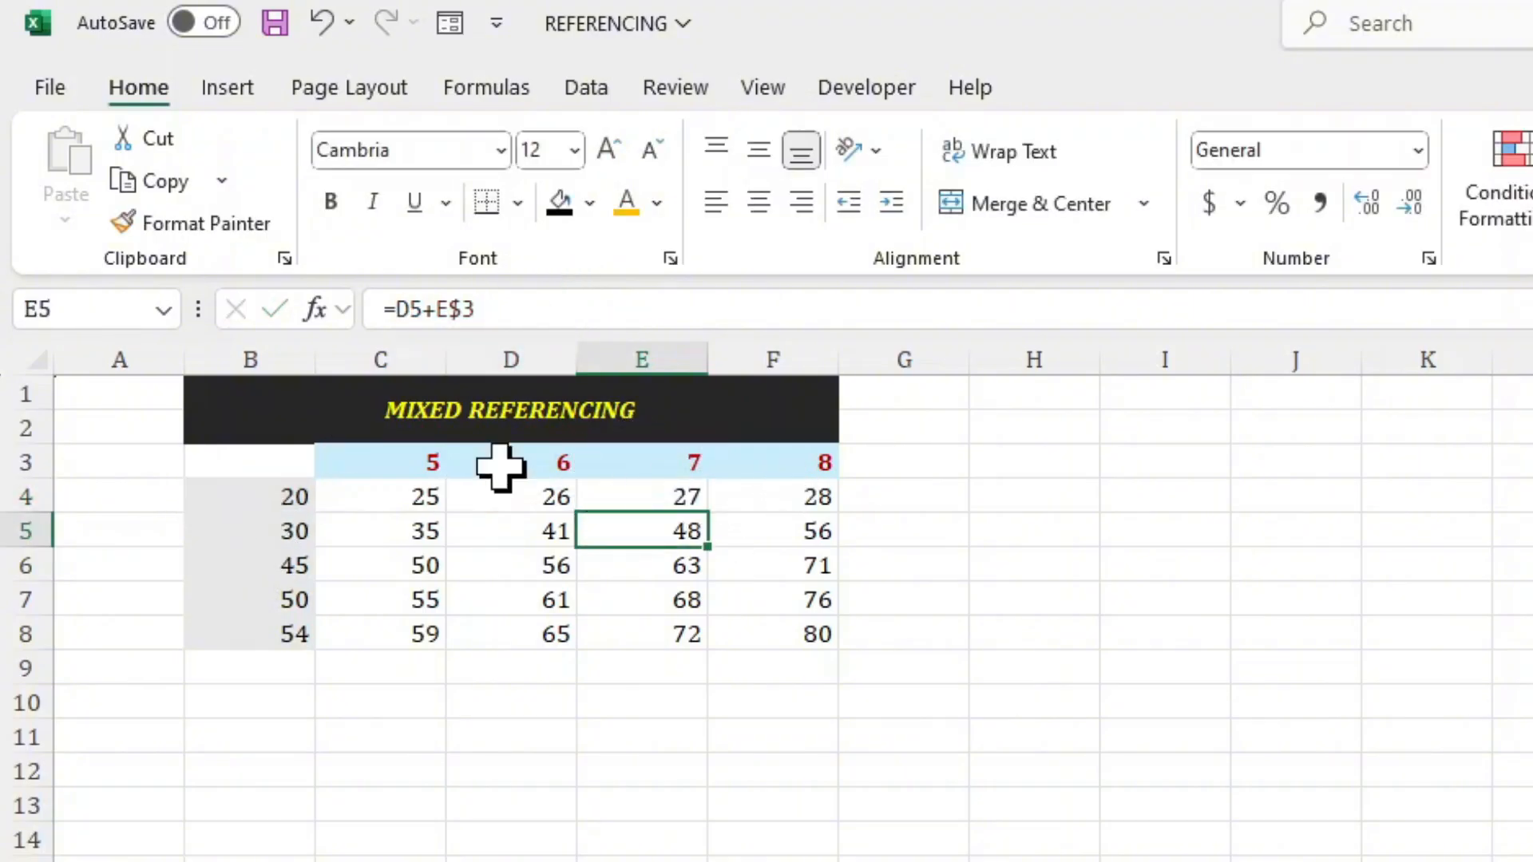
Fill the mixed-reference formulas in C4:F4 down to row 8 and check the cells referenced in F8.
{"action": "left_click_drag", "start_coordinate": [421, 501], "coordinate": [861, 647]}
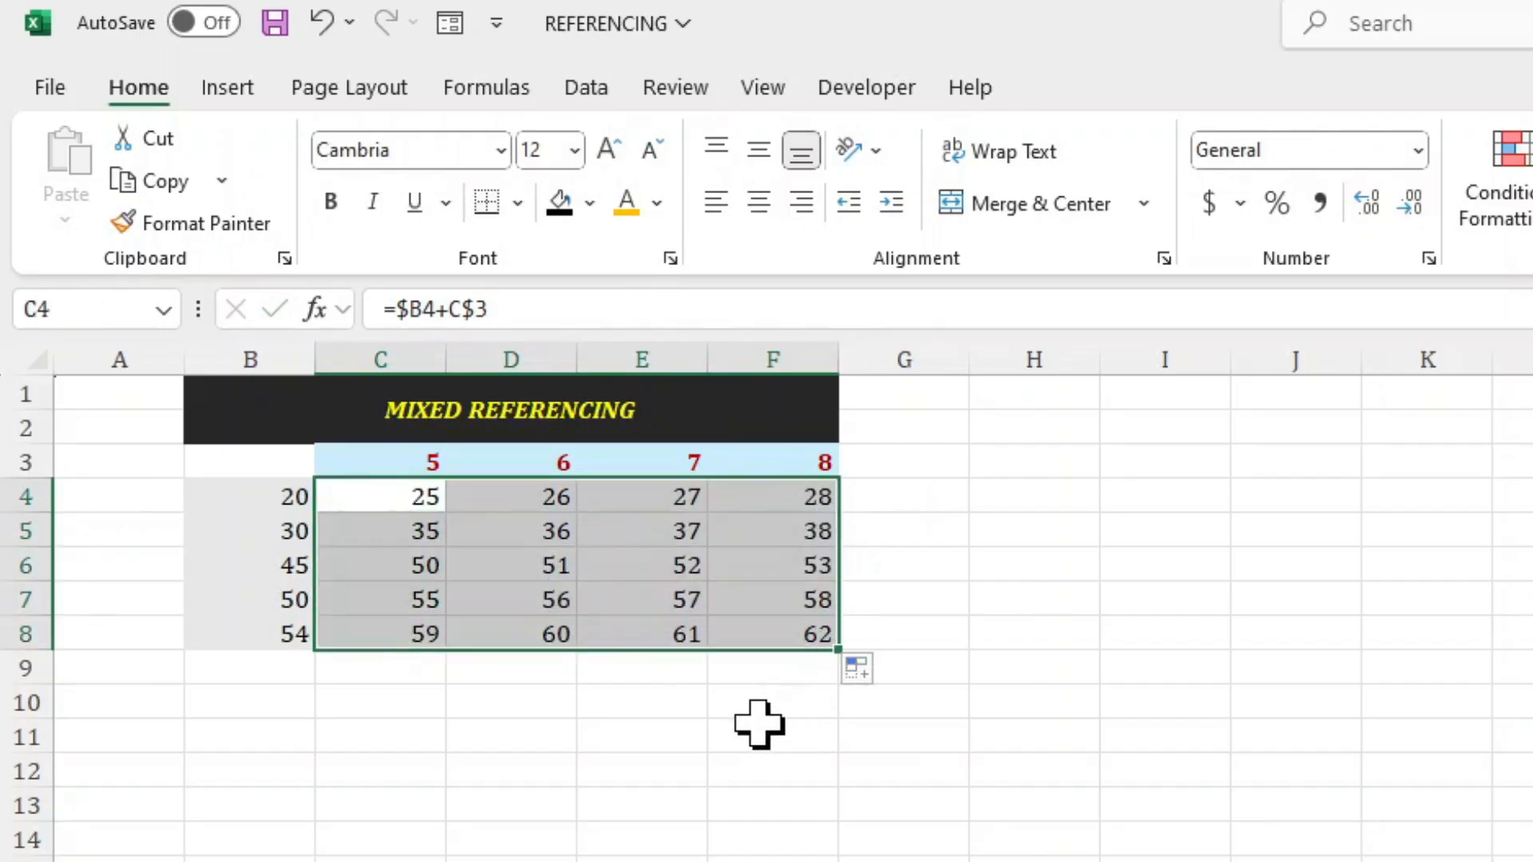
{"action": "left_click", "coordinate": [794, 630]}
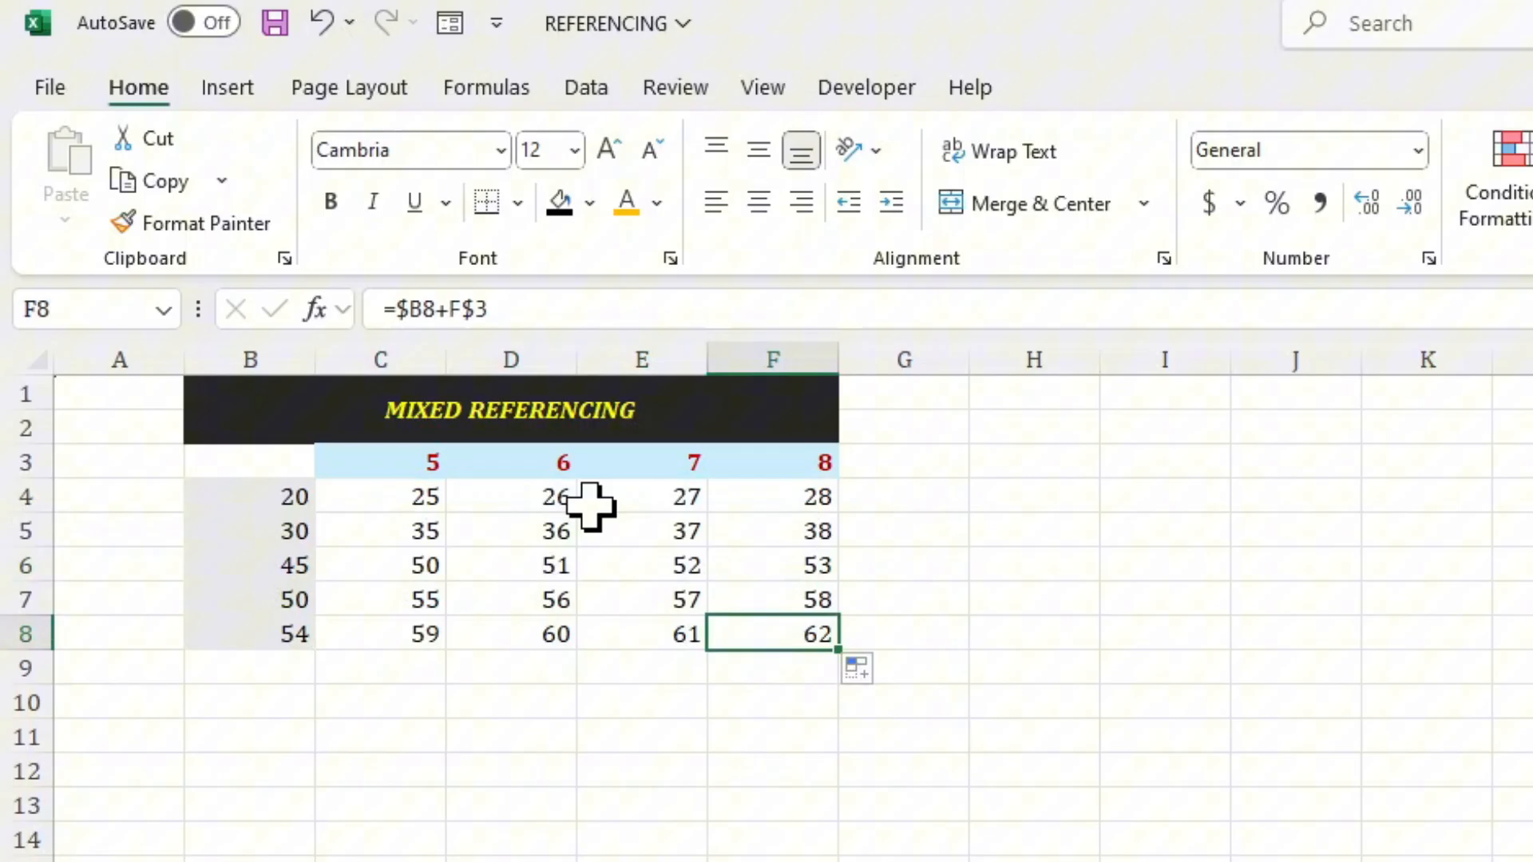
{"action": "left_click", "coordinate": [555, 311]}
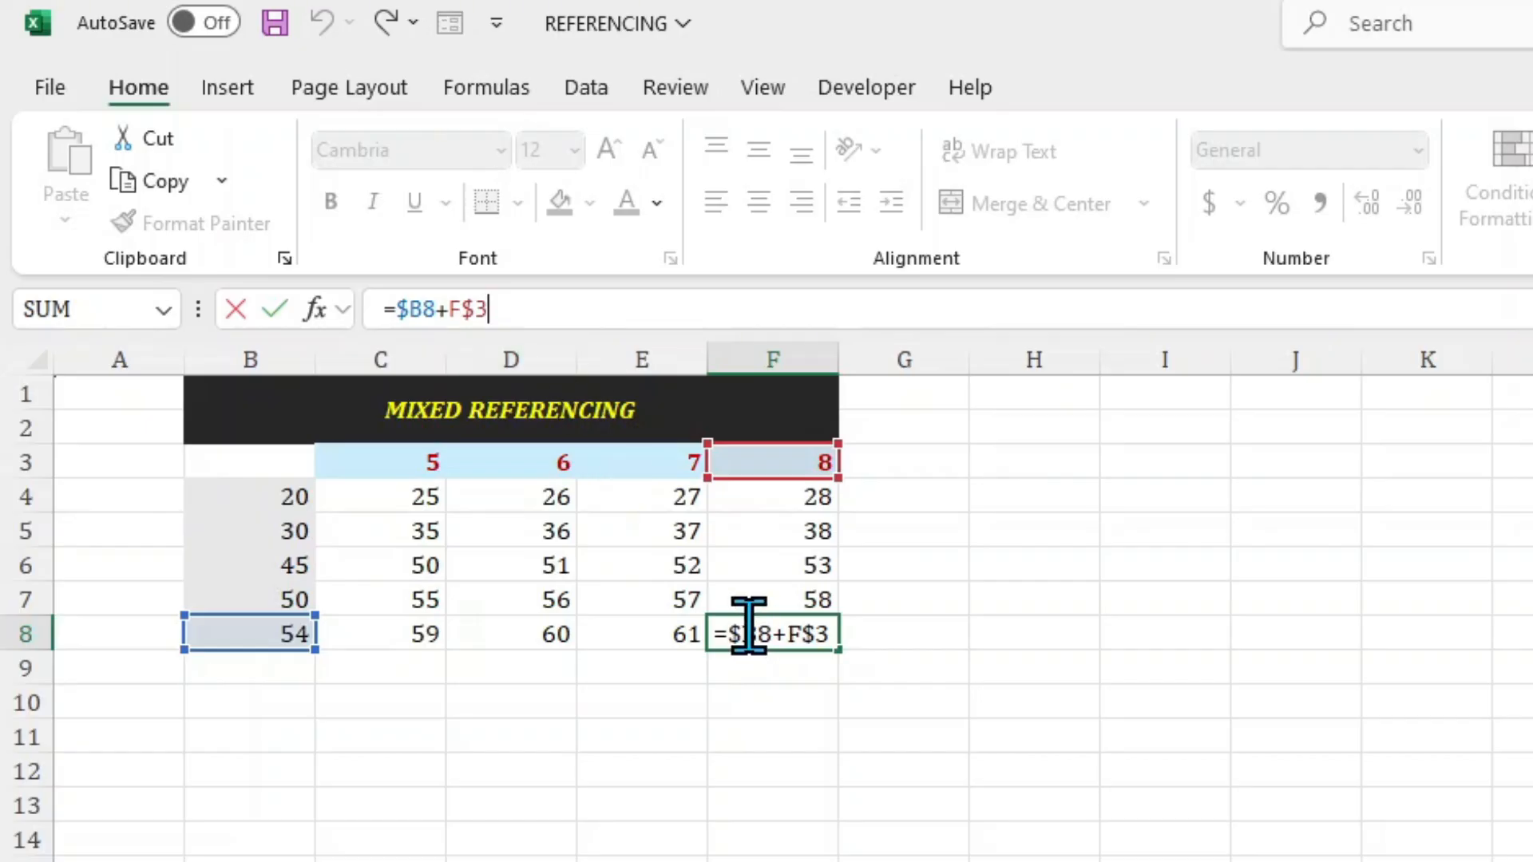
{"action": "left_click", "coordinate": [605, 653]}
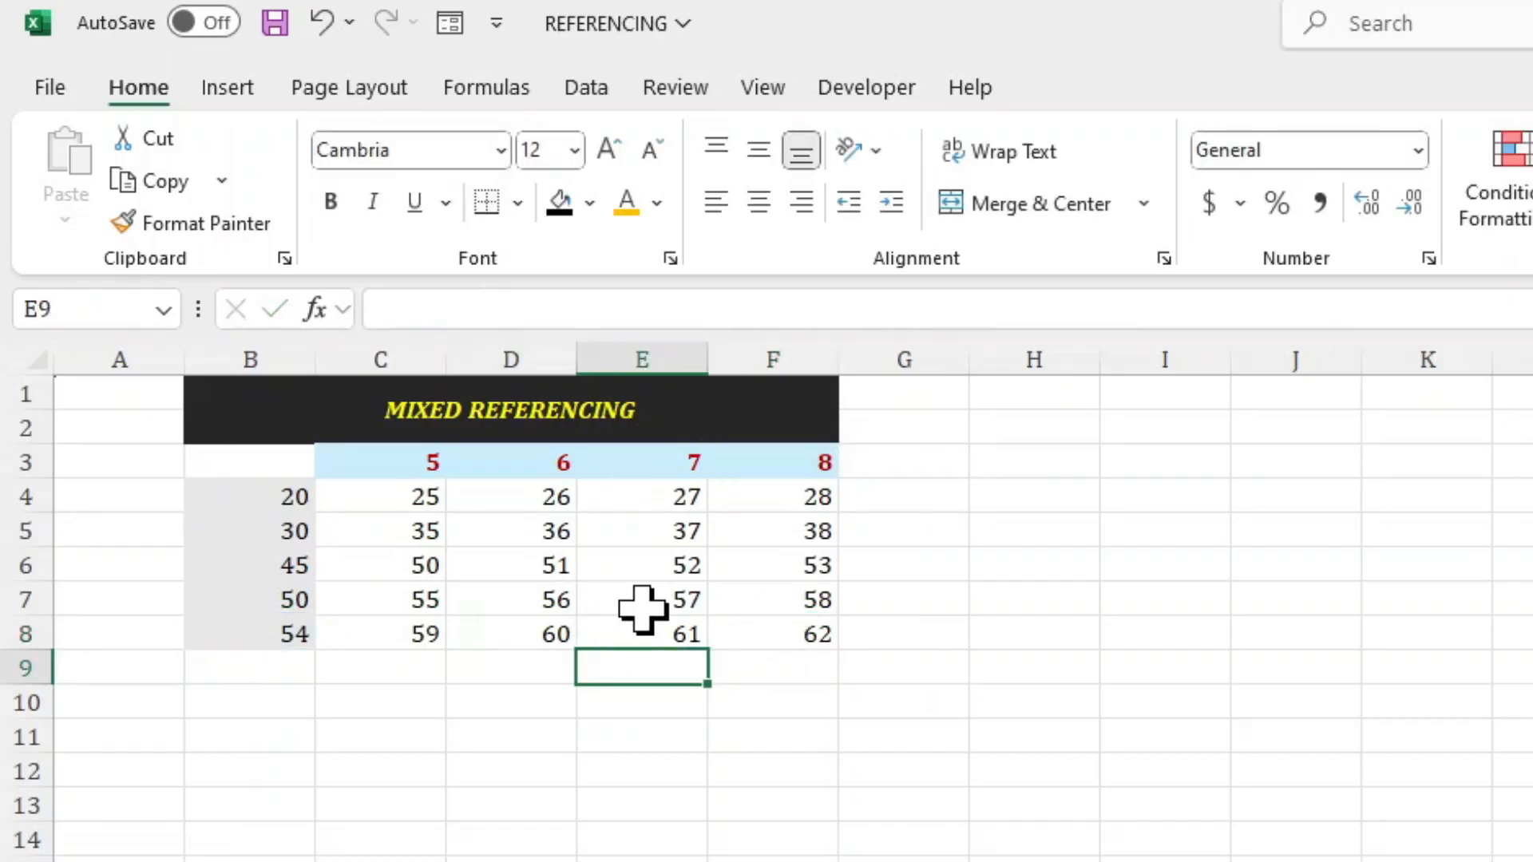